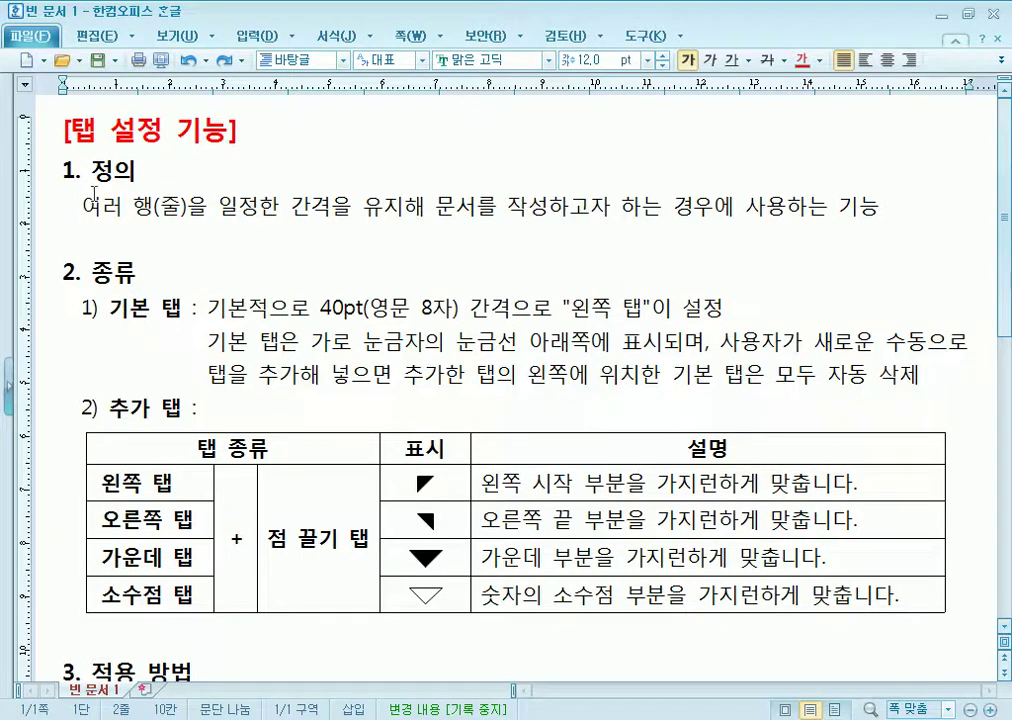
# Read the definition of the tab feature under "1. 정의", including the phrase "일정한 간격".
pyautogui.click(59, 207)
pyautogui.moveTo(59, 207); pyautogui.dragTo(472, 242)
pyautogui.click(301, 233)
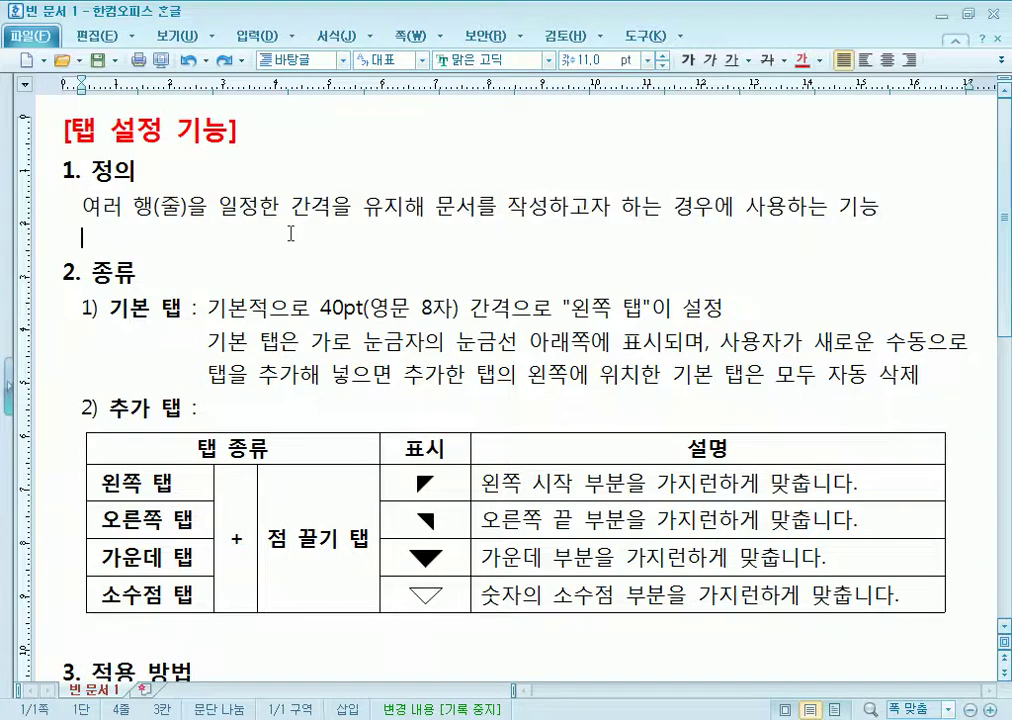
pyautogui.moveTo(259, 207); pyautogui.dragTo(352, 207)
pyautogui.tripleClick(88, 207)
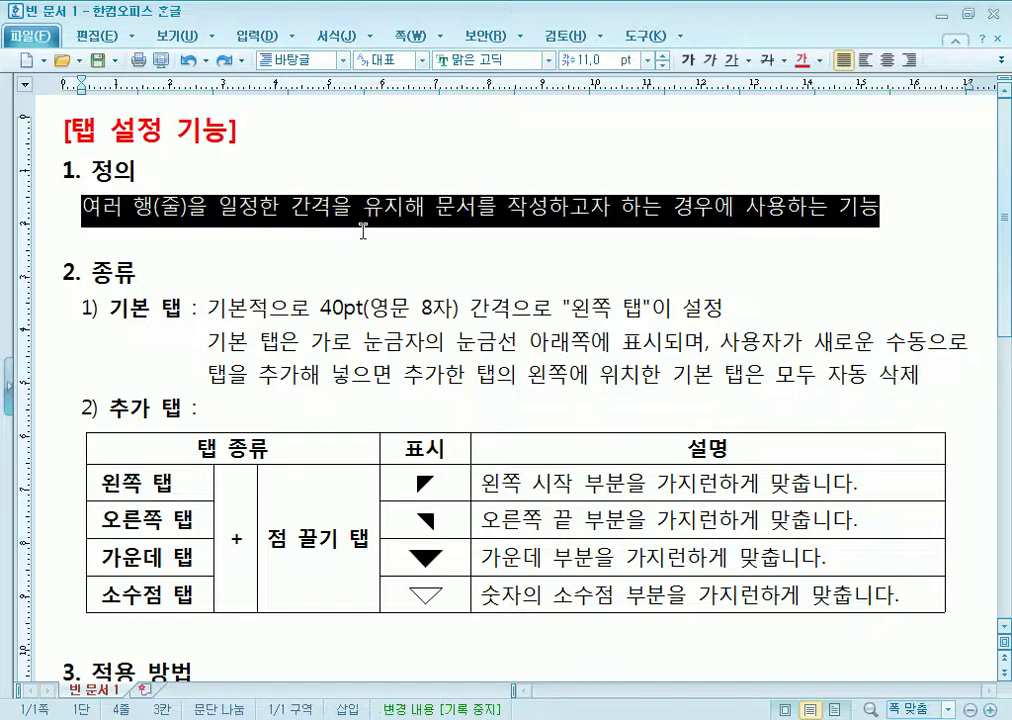
pyautogui.click(507, 225)
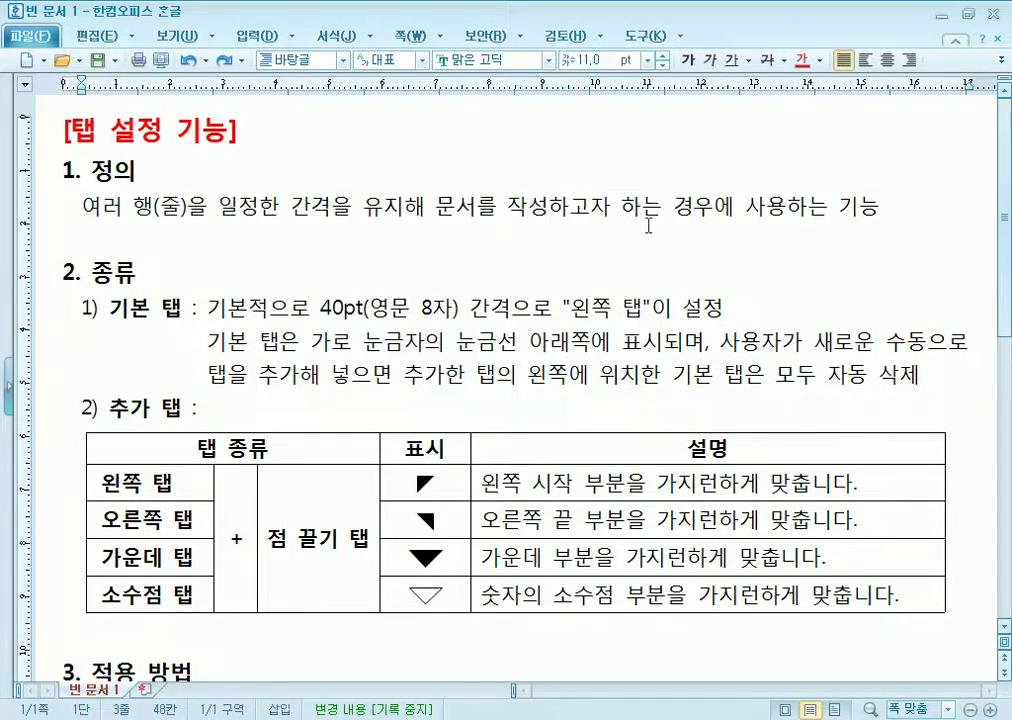
pyautogui.tripleClick(86, 204)
pyautogui.click(474, 229)
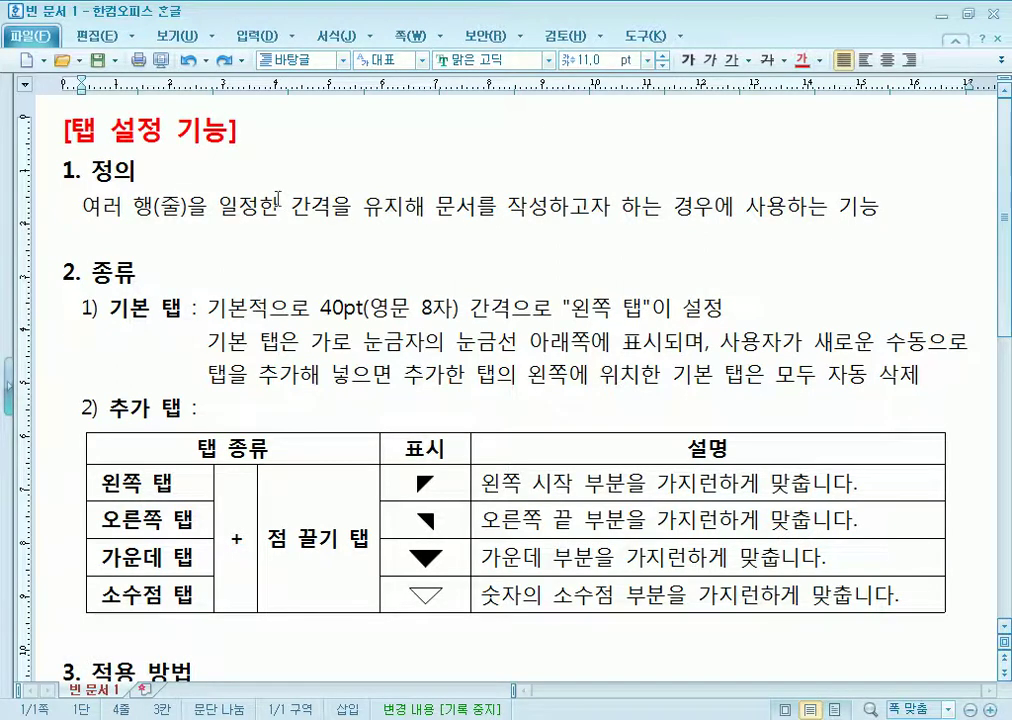
pyautogui.moveTo(218, 208); pyautogui.dragTo(332, 208)
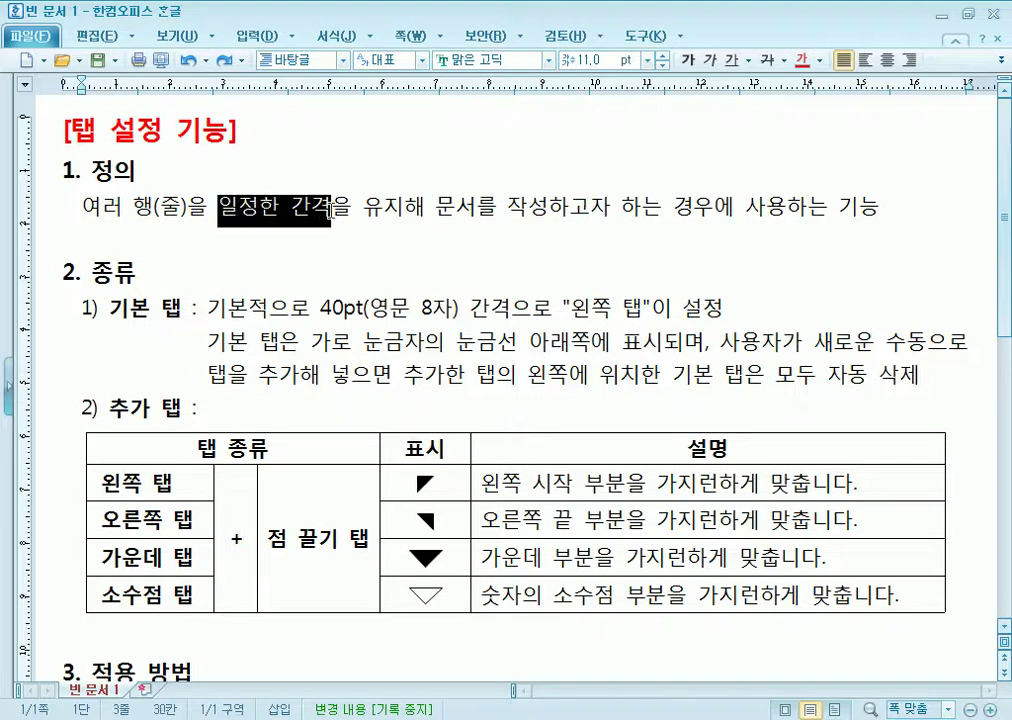
# Examine the 왼쪽, 오른쪽, 가운데 and 소수점 tab types and their symbols in the additional tab table.
pyautogui.click(410, 478)
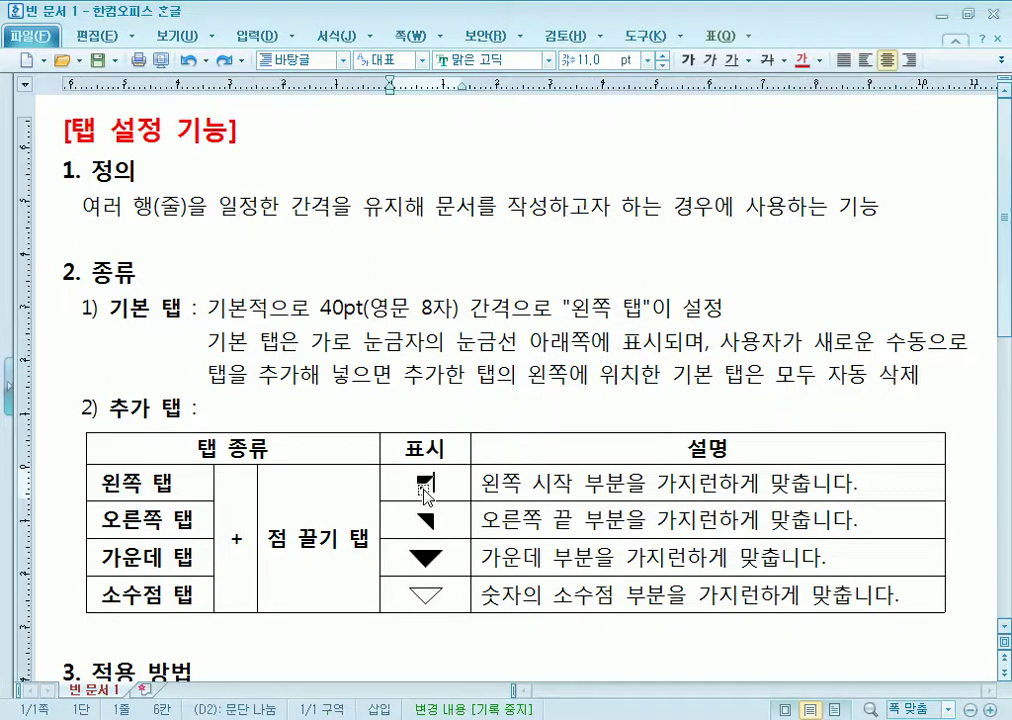
pyautogui.moveTo(192, 520); pyautogui.dragTo(114, 525)
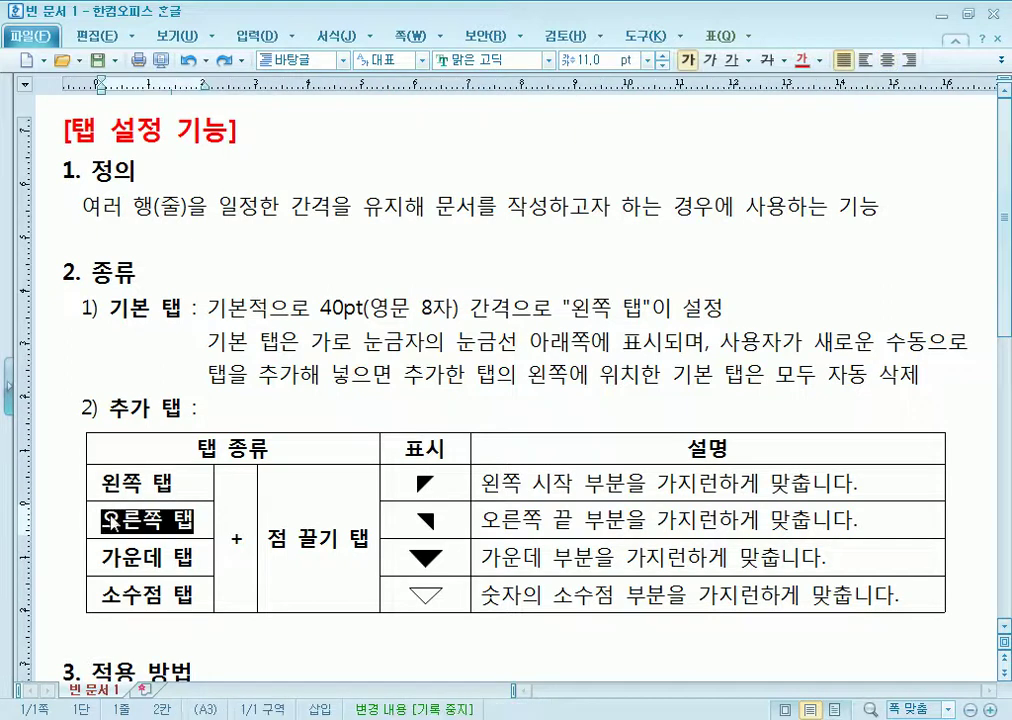
pyautogui.moveTo(199, 553); pyautogui.dragTo(195, 600)
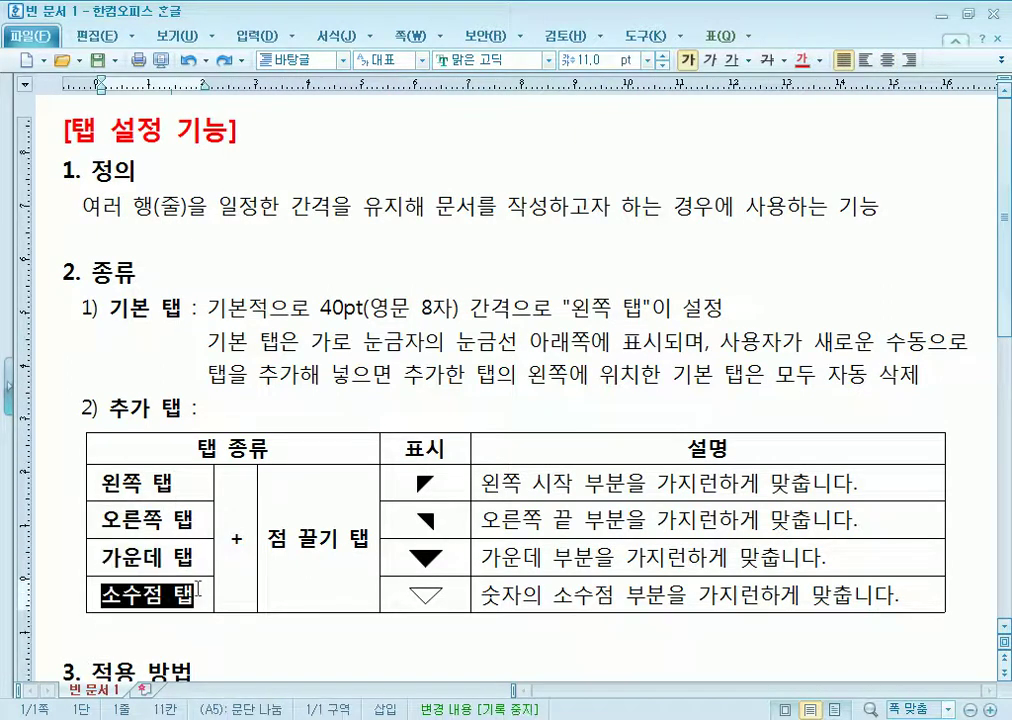
pyautogui.moveTo(151, 481); pyautogui.dragTo(149, 594)
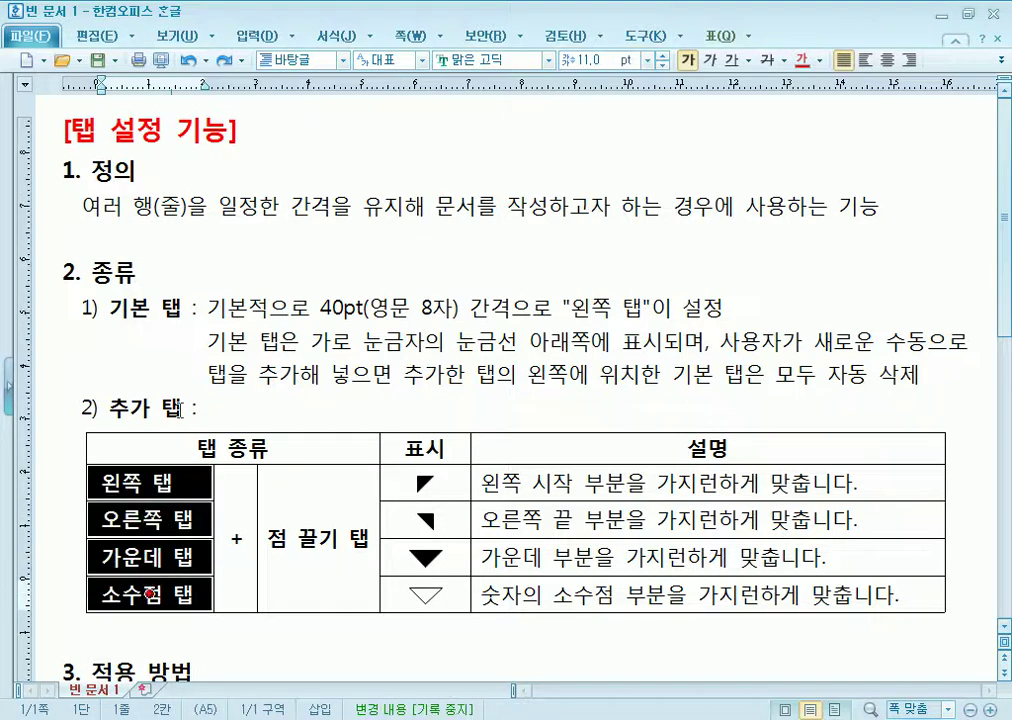
pyautogui.click(178, 343)
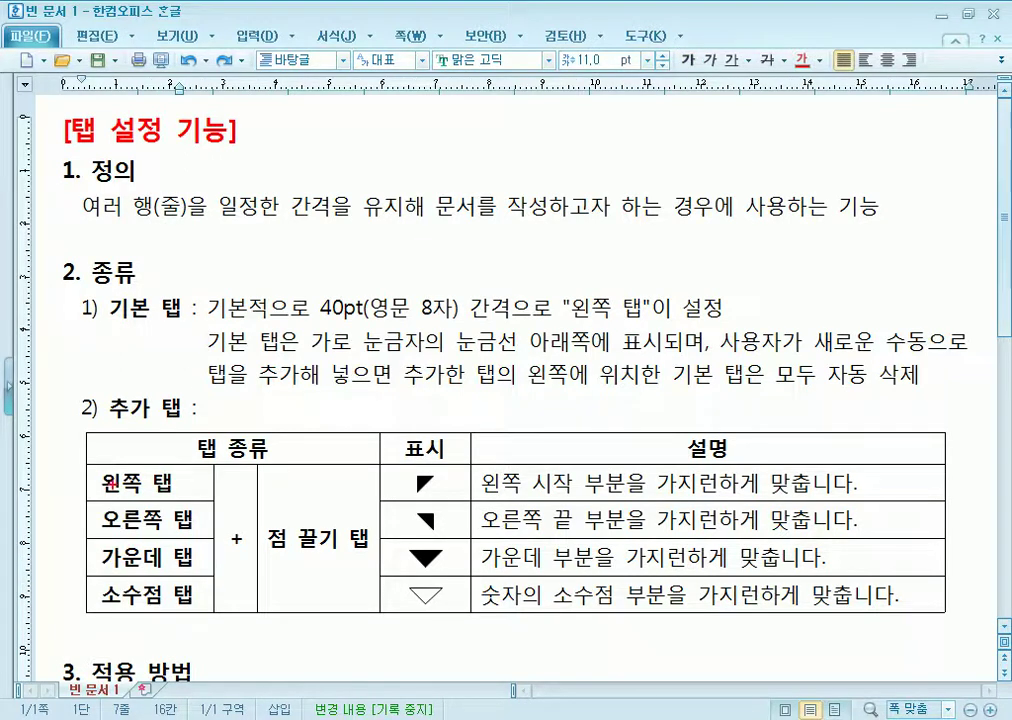
pyautogui.moveTo(92, 470)
pyautogui.mouseDown()
pyautogui.moveTo(128, 608)
pyautogui.moveTo(208, 610)
pyautogui.mouseUp()
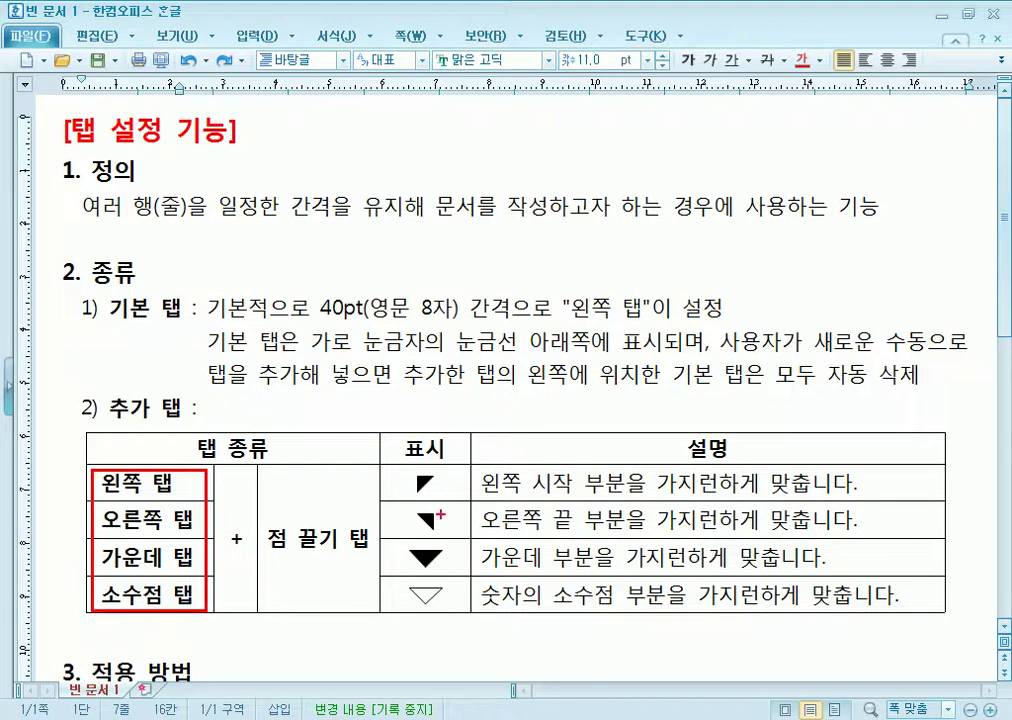
pyautogui.press('Escape')
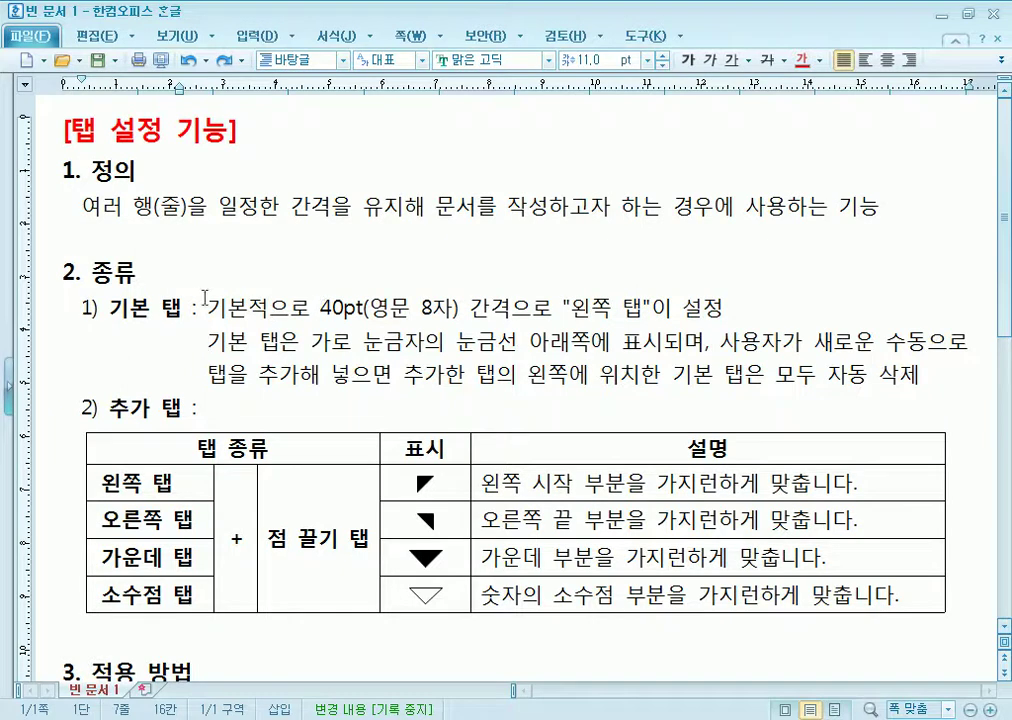
# Compare the 기본 탭 and 추가 탭 entries and examine the default tab marks on the horizontal ruler.
pyautogui.moveTo(109, 312); pyautogui.dragTo(205, 314)
pyautogui.moveTo(108, 409); pyautogui.dragTo(225, 409)
pyautogui.click(265, 341)
pyautogui.click(343, 310)
pyautogui.moveTo(106, 487); pyautogui.dragTo(124, 596)
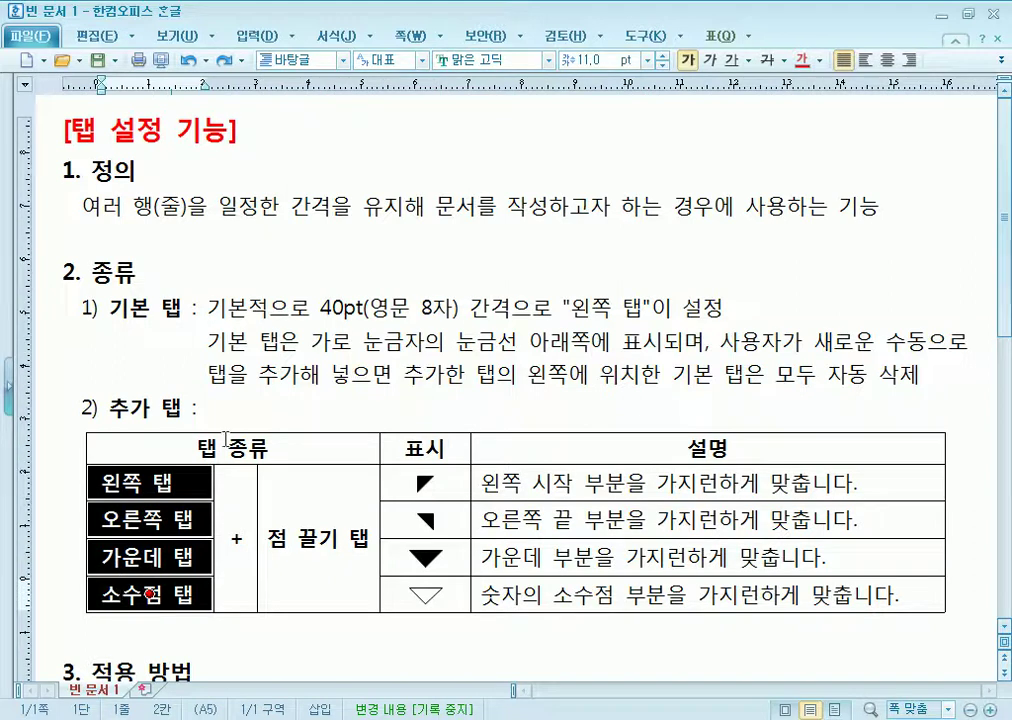
pyautogui.click(283, 375)
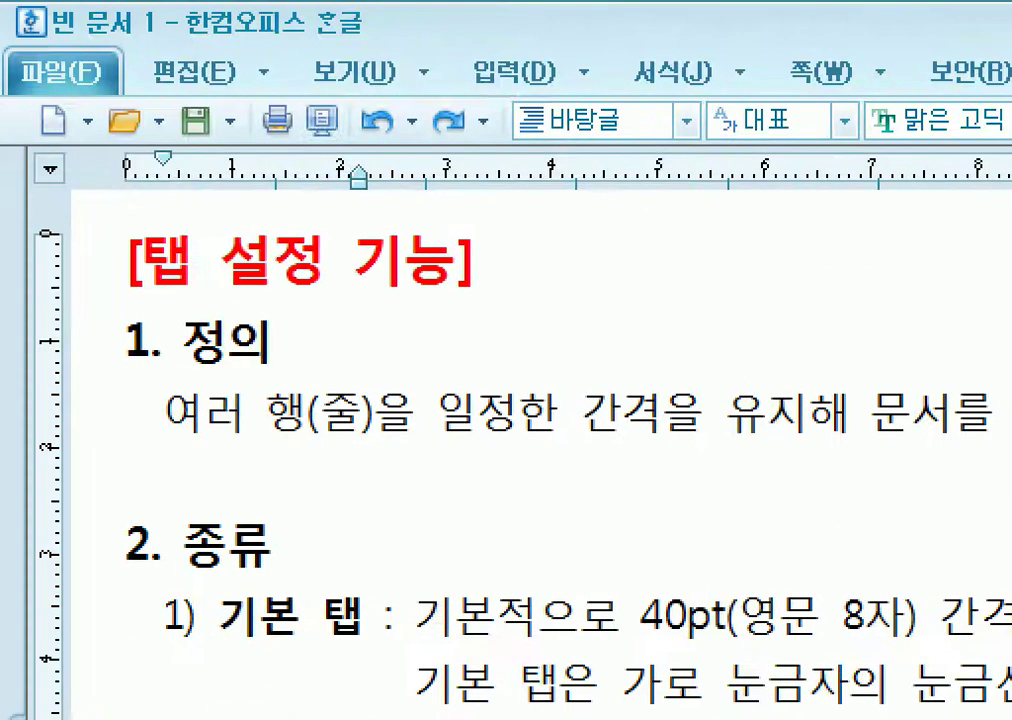
pyautogui.click(272, 176)
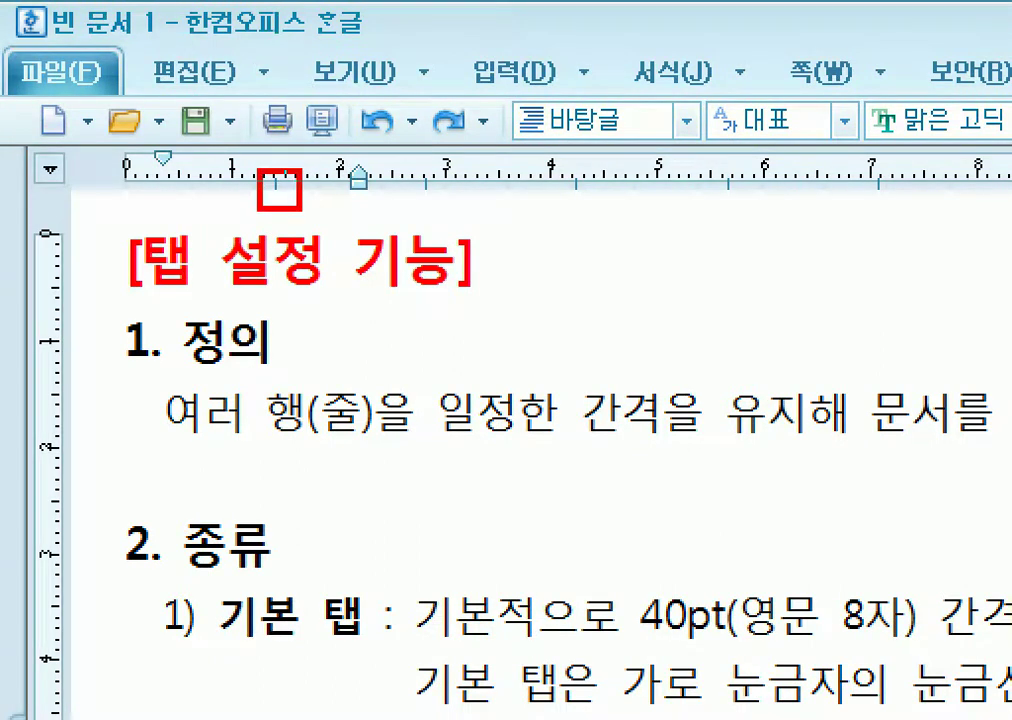
pyautogui.click(428, 180)
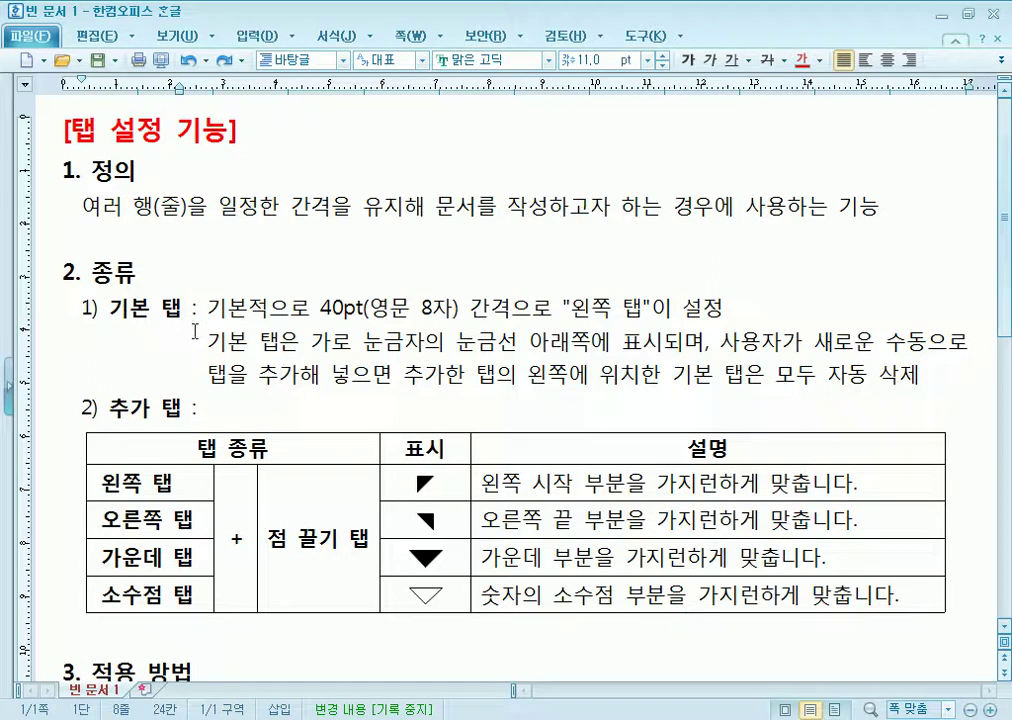
# Try out the default tab spacing on the empty line below the definition, and remove the inserted tabs.
pyautogui.click(130, 243)
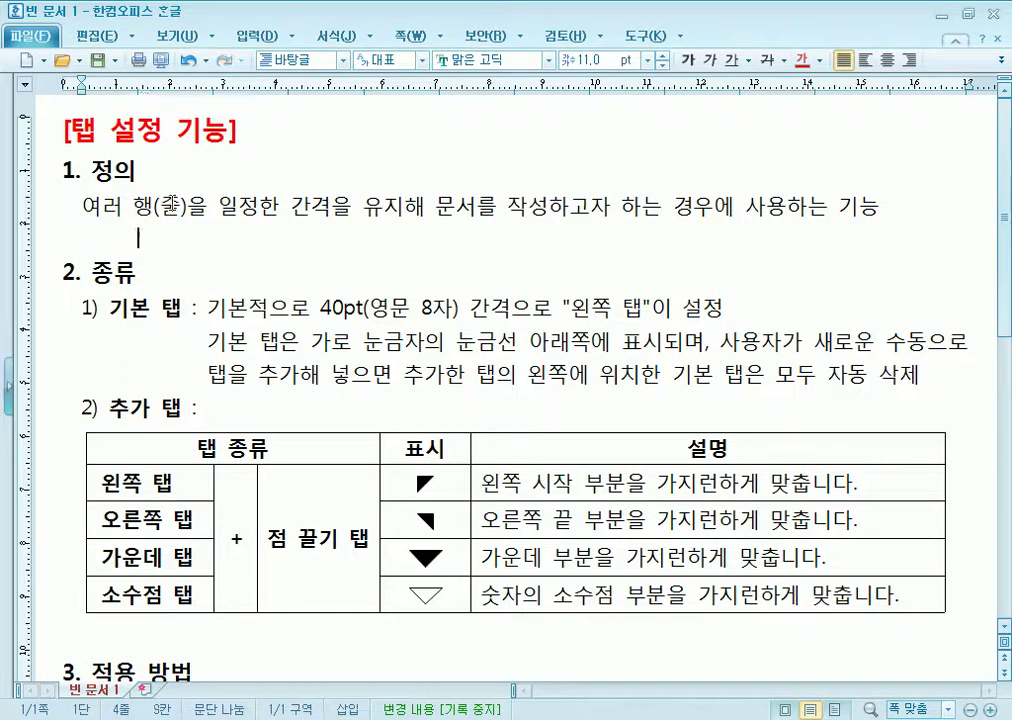
pyautogui.press('Tab')
pyautogui.press('Tab')
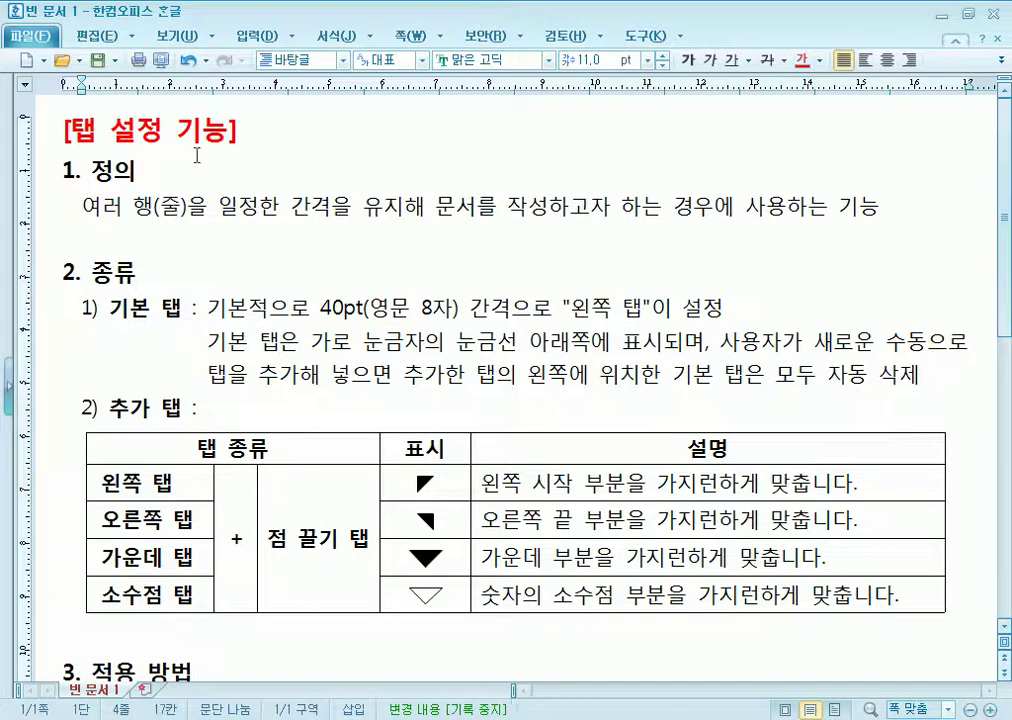
pyautogui.press('Tab')
pyautogui.press('BackSpace')
pyautogui.press('BackSpace')
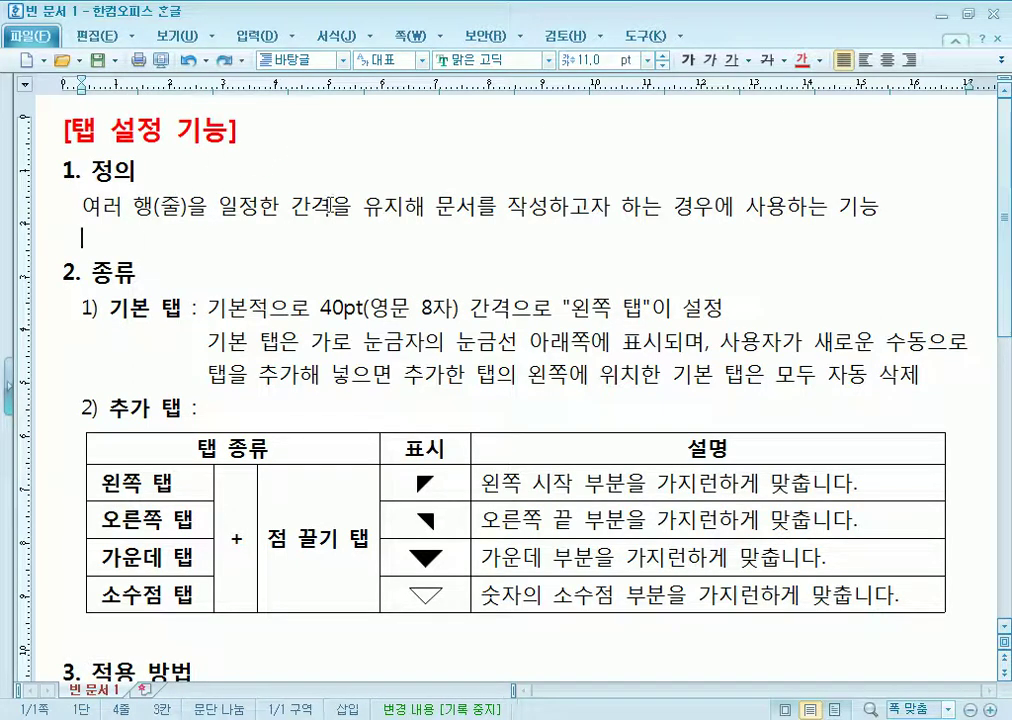
# Try adding a left tab at about 4.6 on the ruler to the "기본 탭" paragraph, and undo it.
pyautogui.click(413, 327)
pyautogui.moveTo(413, 322); pyautogui.dragTo(460, 322)
pyautogui.click(505, 322)
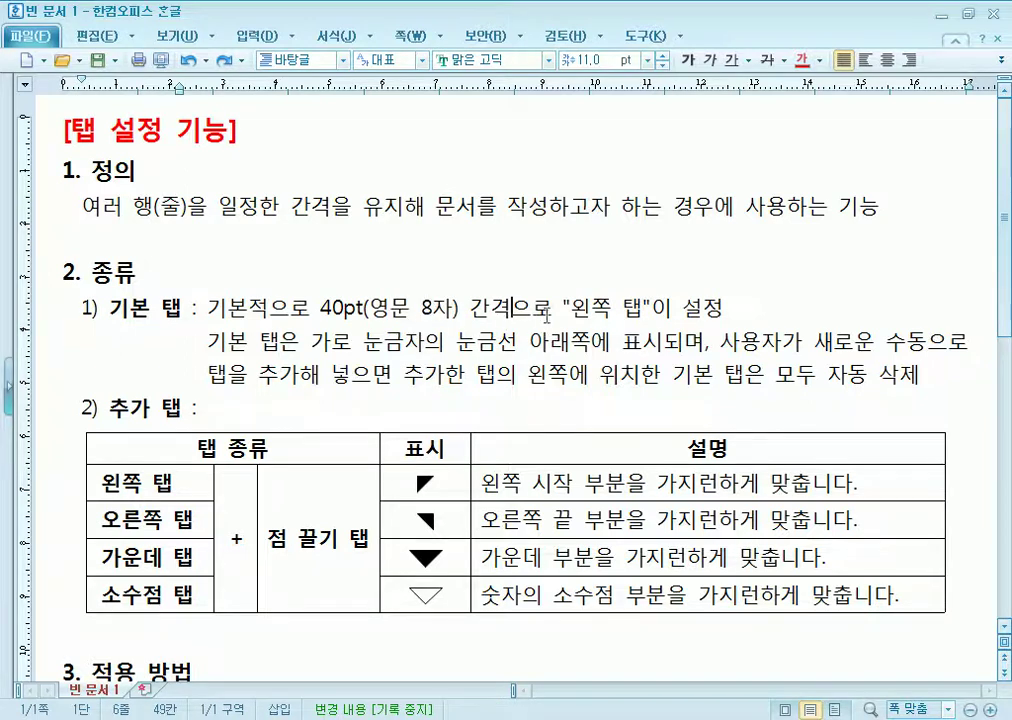
pyautogui.rightClick(308, 90)
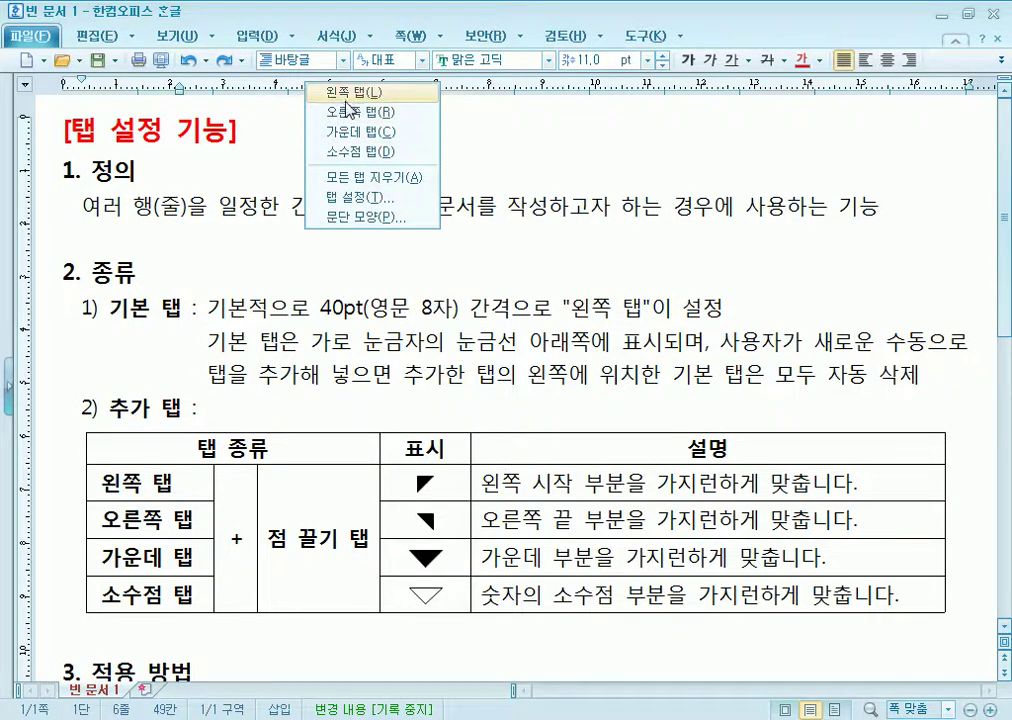
pyautogui.click(345, 99)
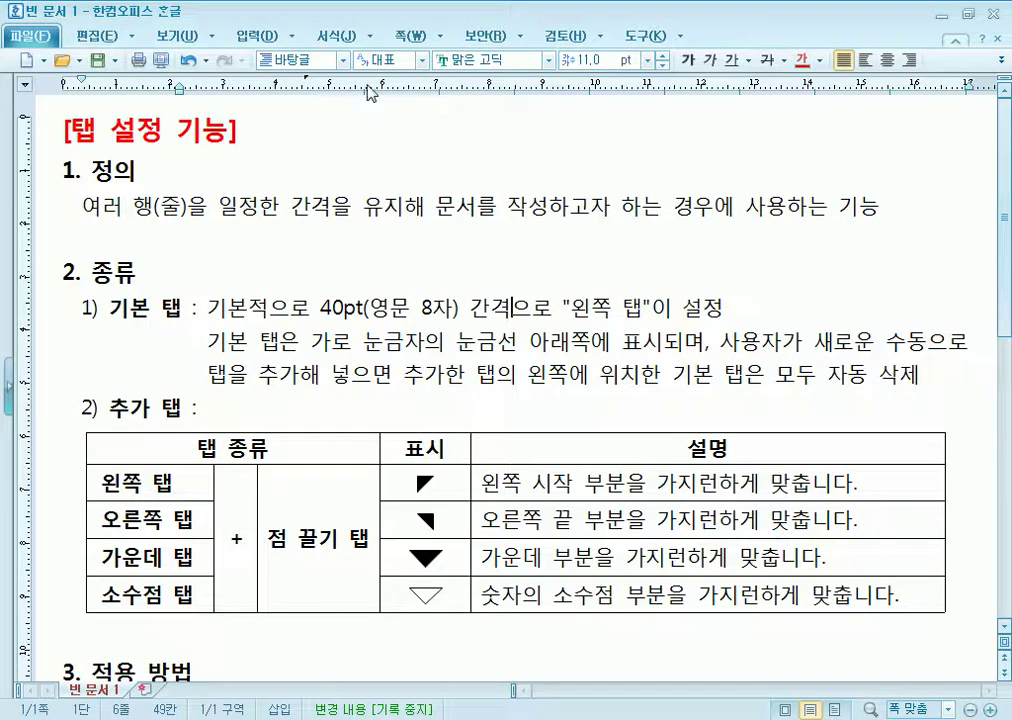
pyautogui.press('Home')
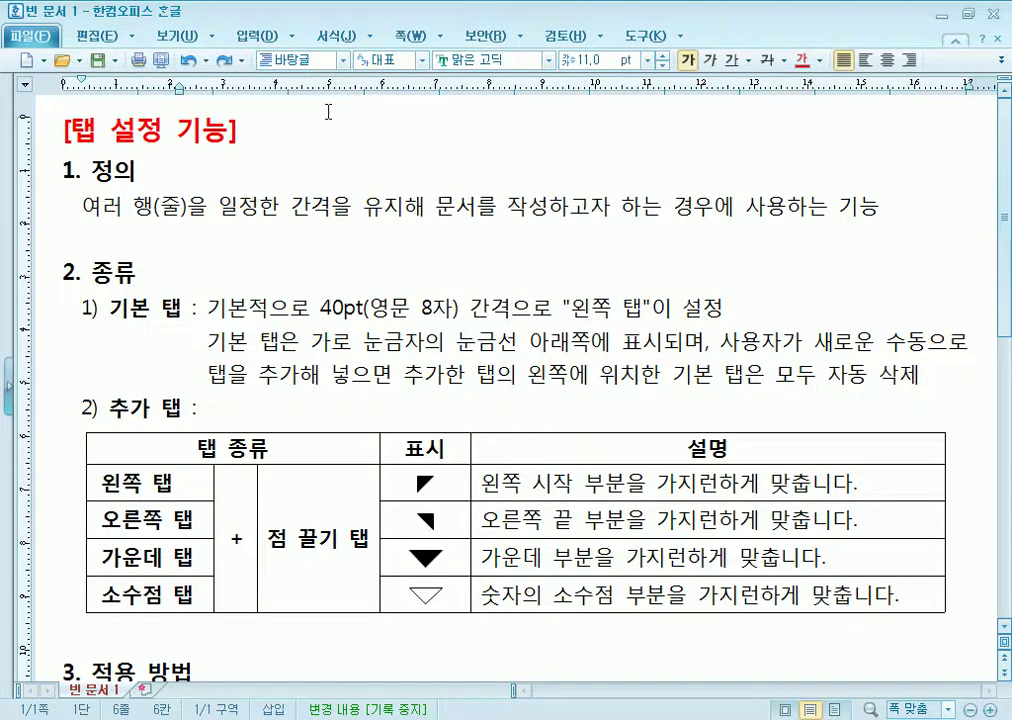
# Review the "3. 적용 방법" and "4. 응용" sections, including the line "메뉴판, 책의 차례나 목차".
pyautogui.scroll(-4, 327, 139)
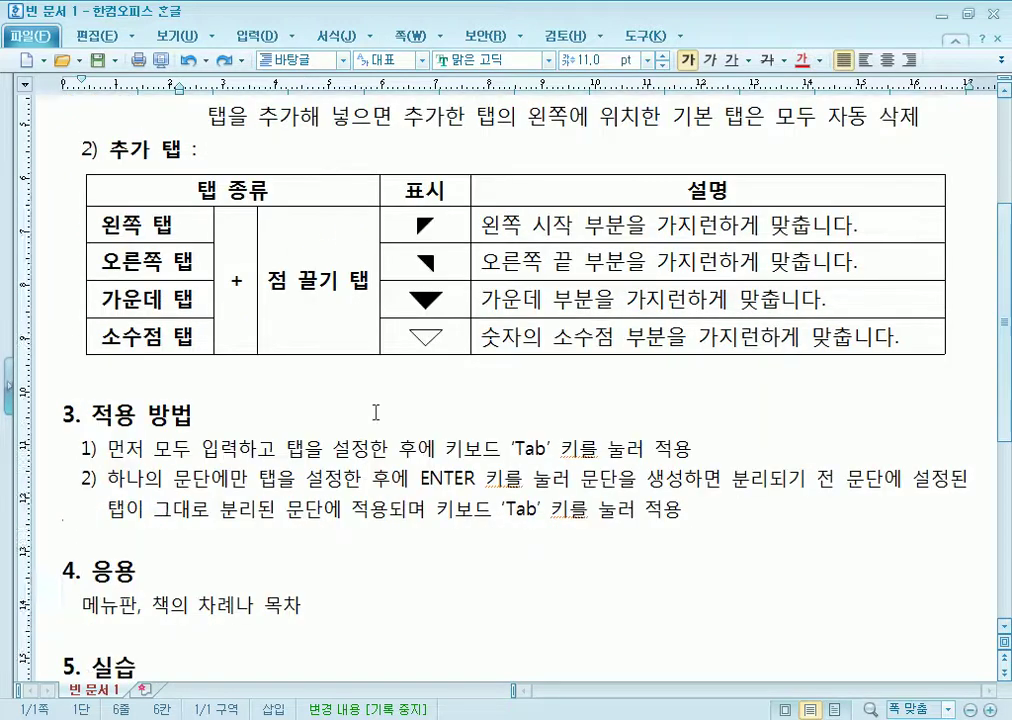
pyautogui.scroll(-4, 380, 409)
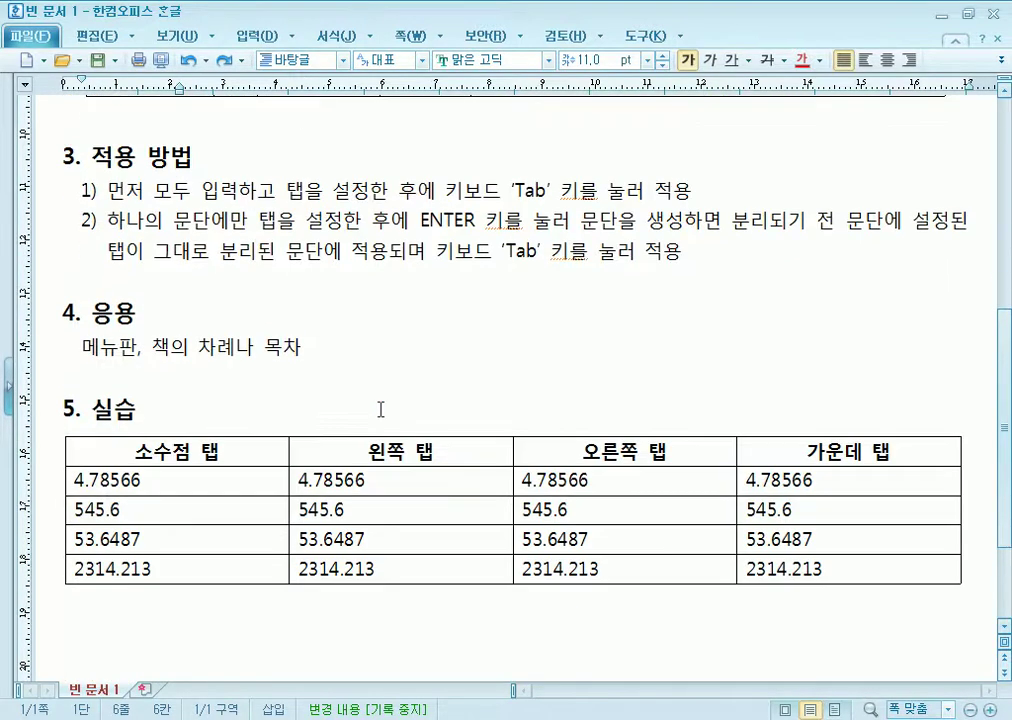
pyautogui.click(305, 271)
pyautogui.moveTo(83, 261); pyautogui.dragTo(330, 278)
pyautogui.click(351, 278)
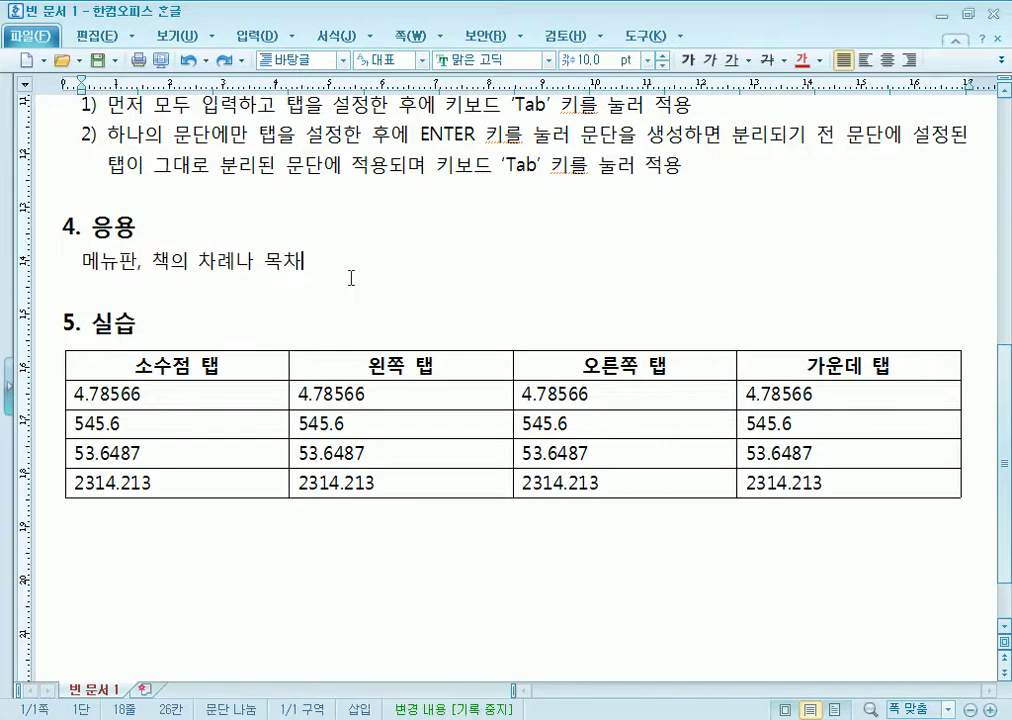
pyautogui.press('BackSpace')
pyautogui.write('차')
# Examine how the "점 끌기 탭" entry combines with the four tab types in the additional tab table.
pyautogui.scroll(5, 340, 275)
pyautogui.moveTo(266, 283); pyautogui.dragTo(348, 283)
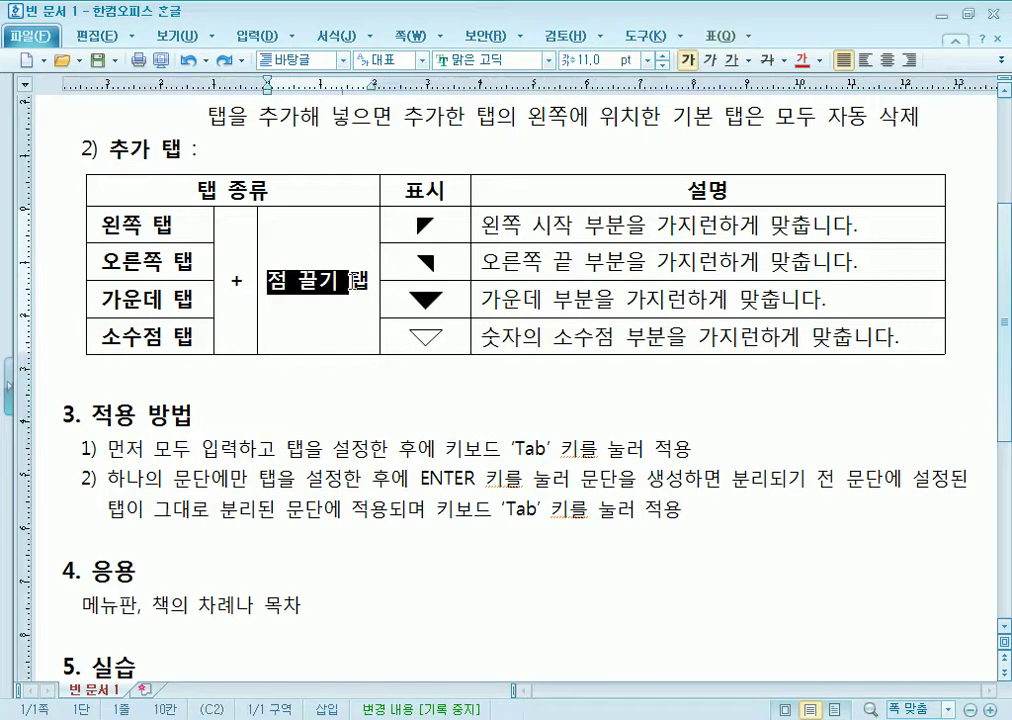
pyautogui.moveTo(150, 224); pyautogui.dragTo(707, 336)
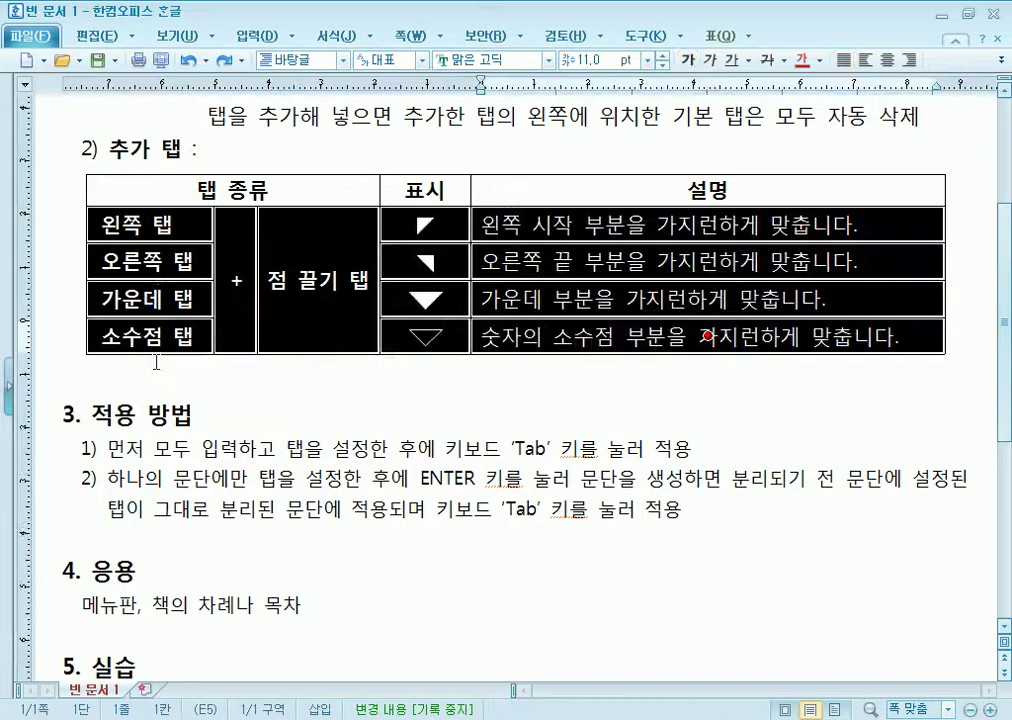
pyautogui.click(319, 397)
pyautogui.scroll(-2, 508, 429)
pyautogui.scroll(1, 325, 287)
pyautogui.scroll(1, 325, 287)
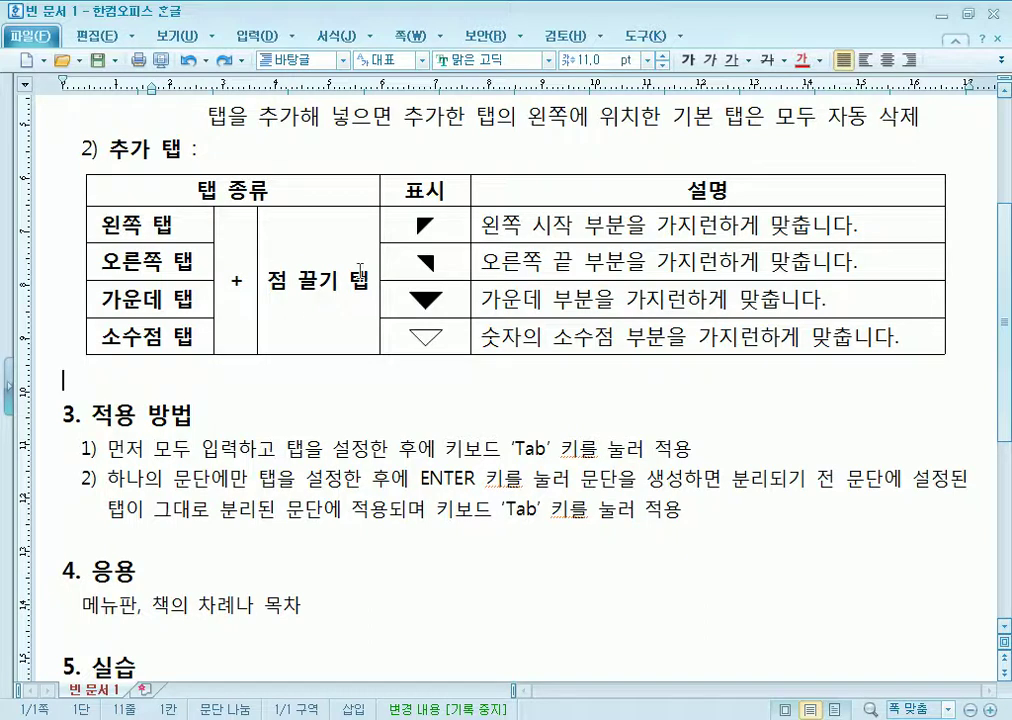
# Add a decimal tab at about 2 on the ruler to the four number cells under "소수점 탭" in the practice table.
pyautogui.scroll(-4, 531, 427)
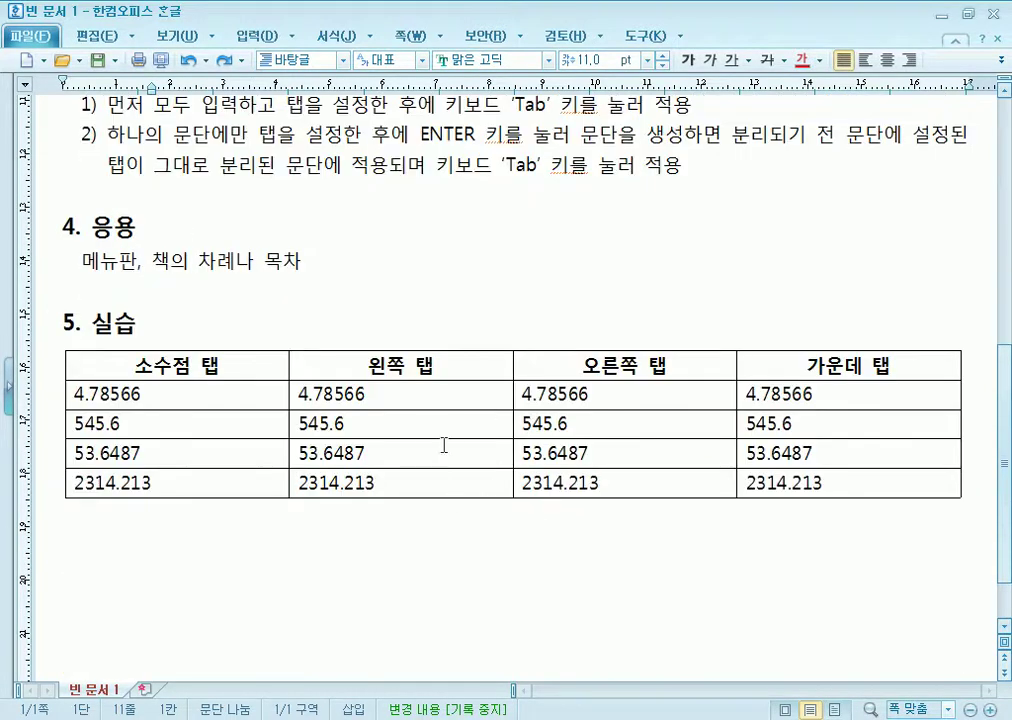
pyautogui.scroll(-1, 459, 455)
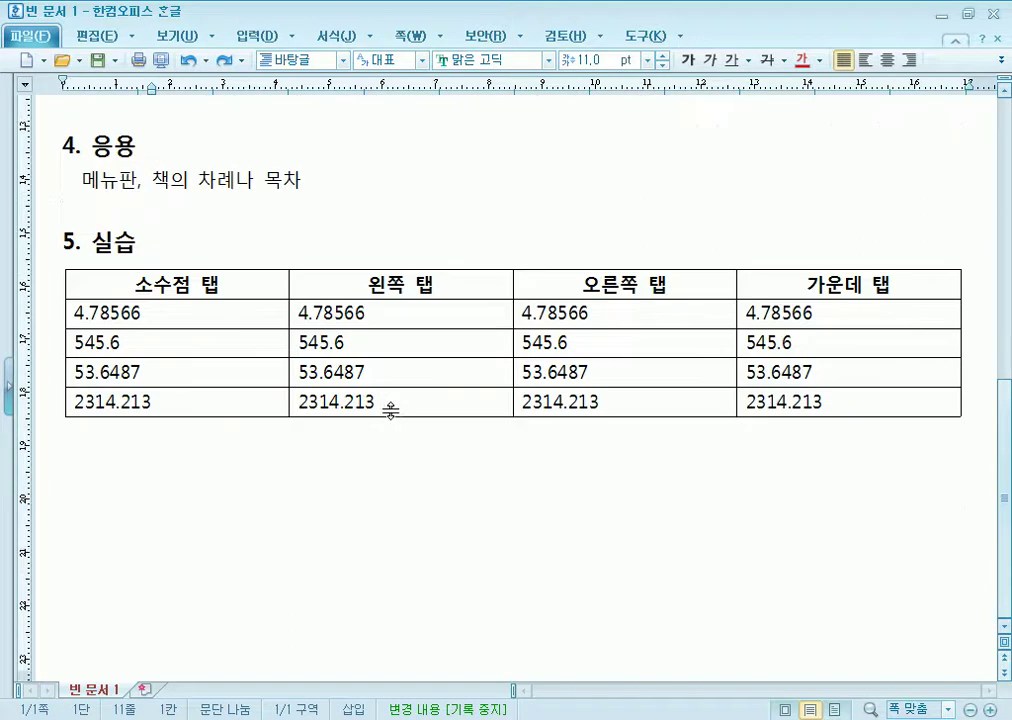
pyautogui.click(156, 312)
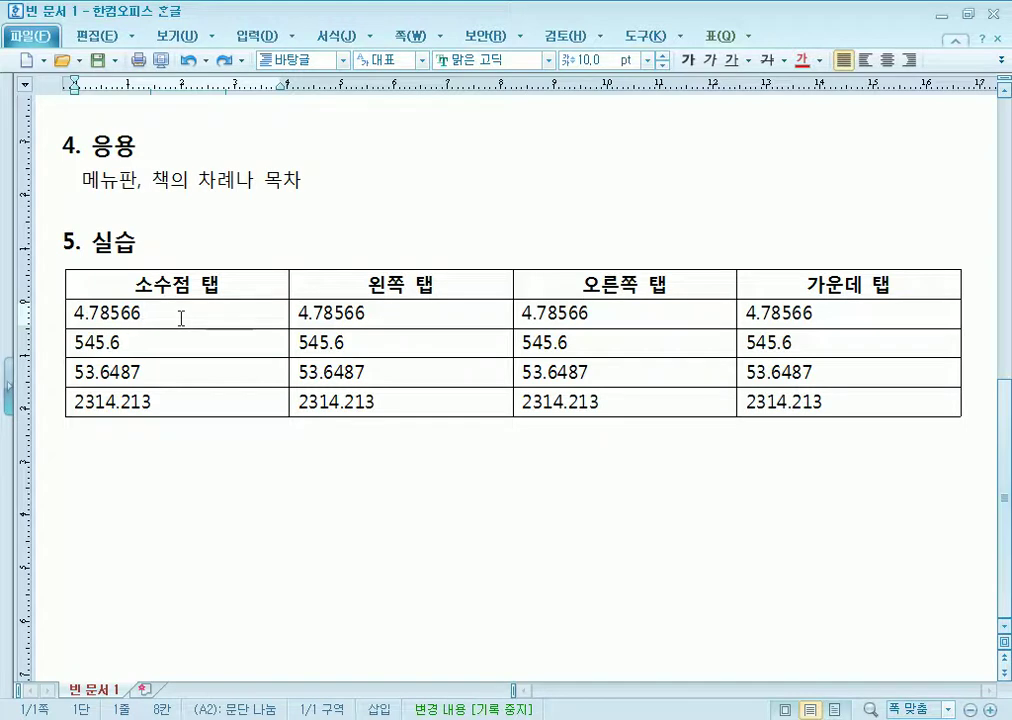
pyautogui.moveTo(181, 318); pyautogui.dragTo(176, 401)
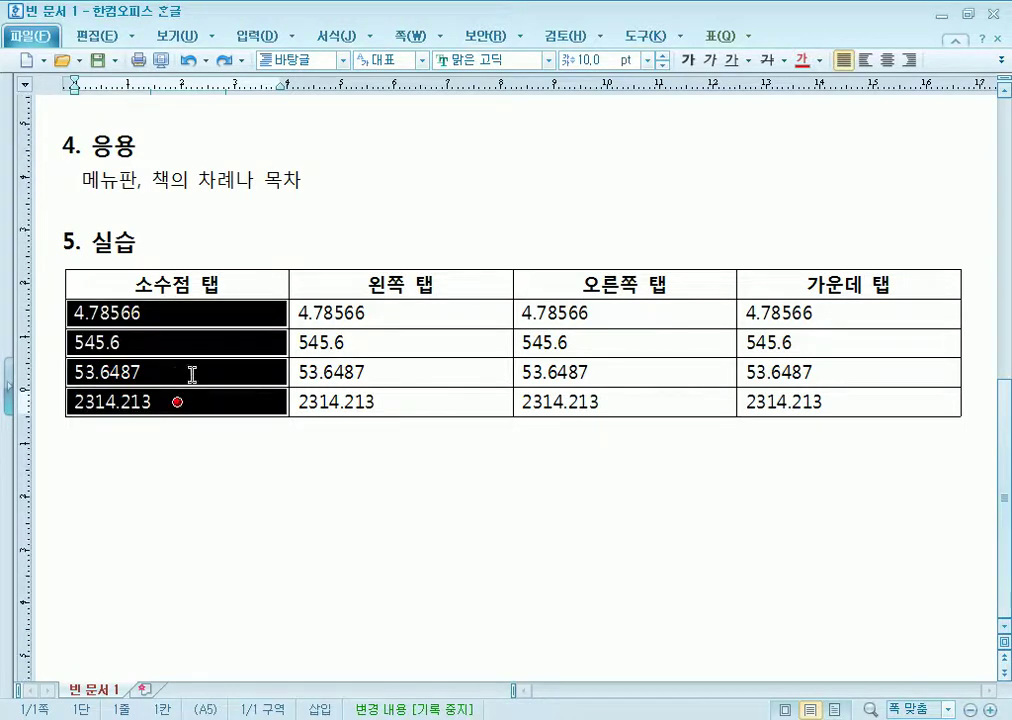
pyautogui.rightClick(181, 88)
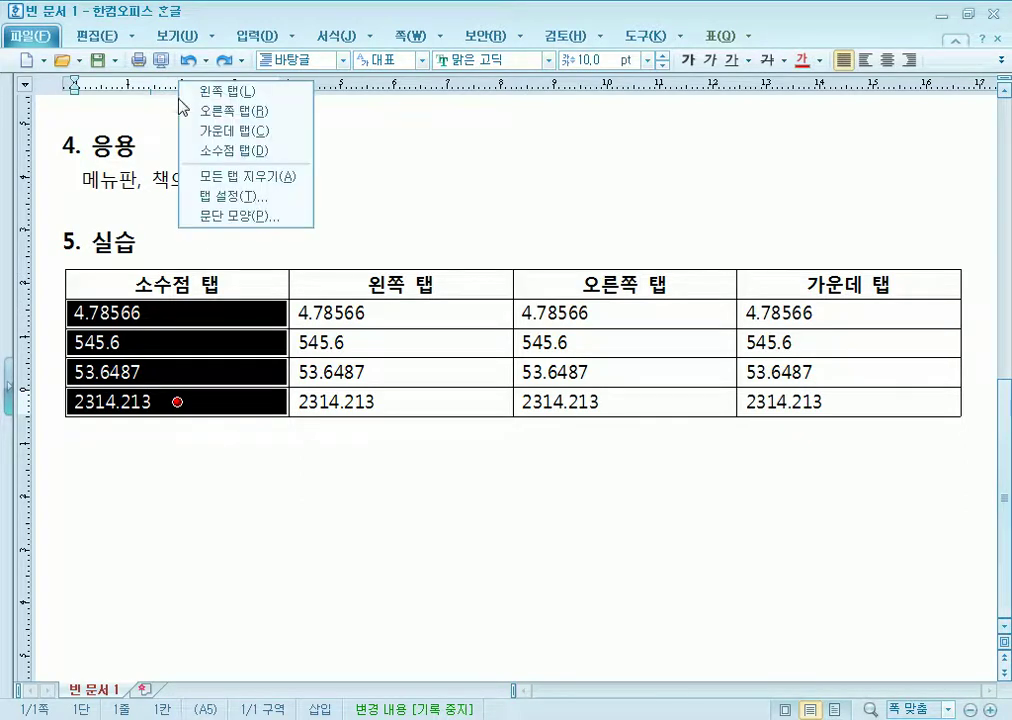
pyautogui.click(205, 160)
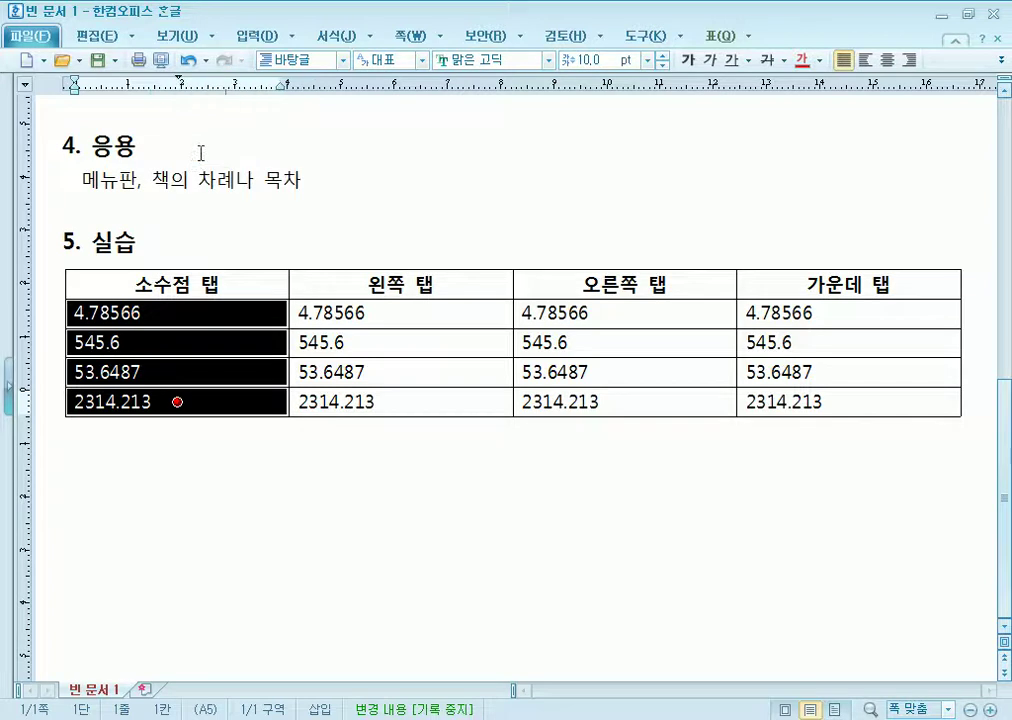
# Try to indent the numbers 4.78566 and 545.6 under "소수점 탭" to the decimal tab stop.
pyautogui.click(79, 313)
pyautogui.click(79, 313)
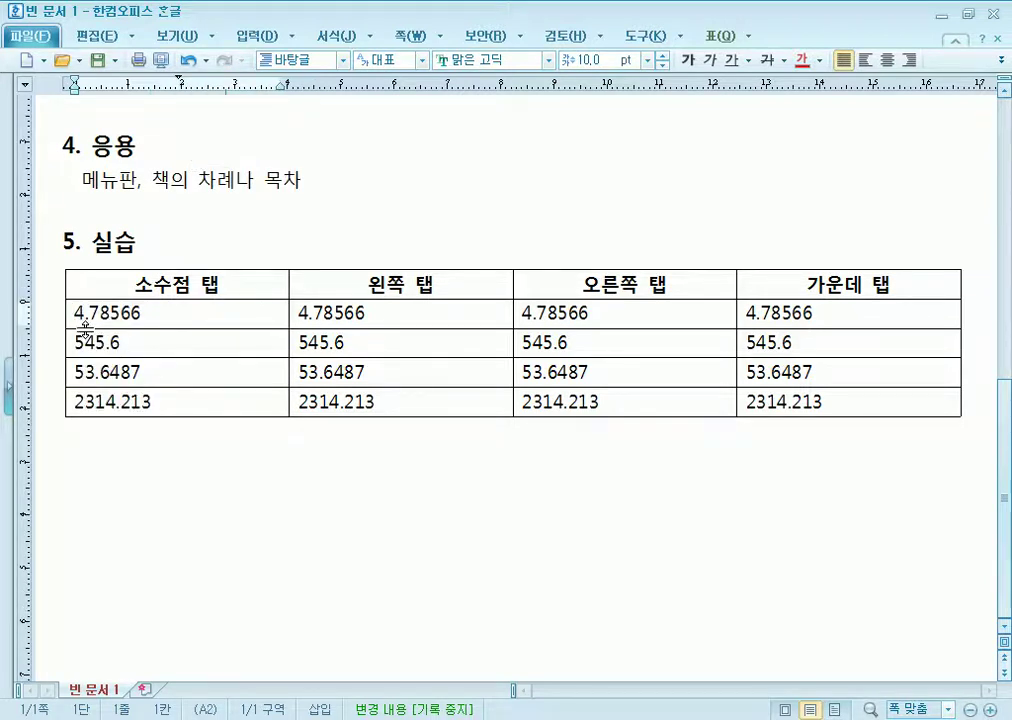
pyautogui.press('Tab')
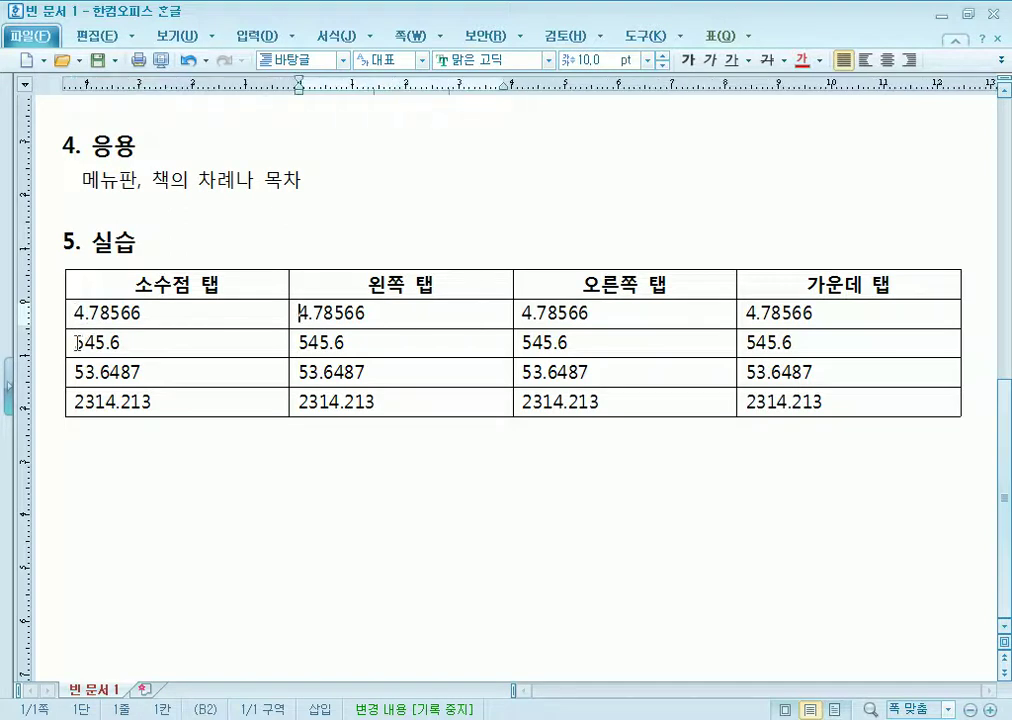
pyautogui.click(78, 344)
pyautogui.press('Tab')
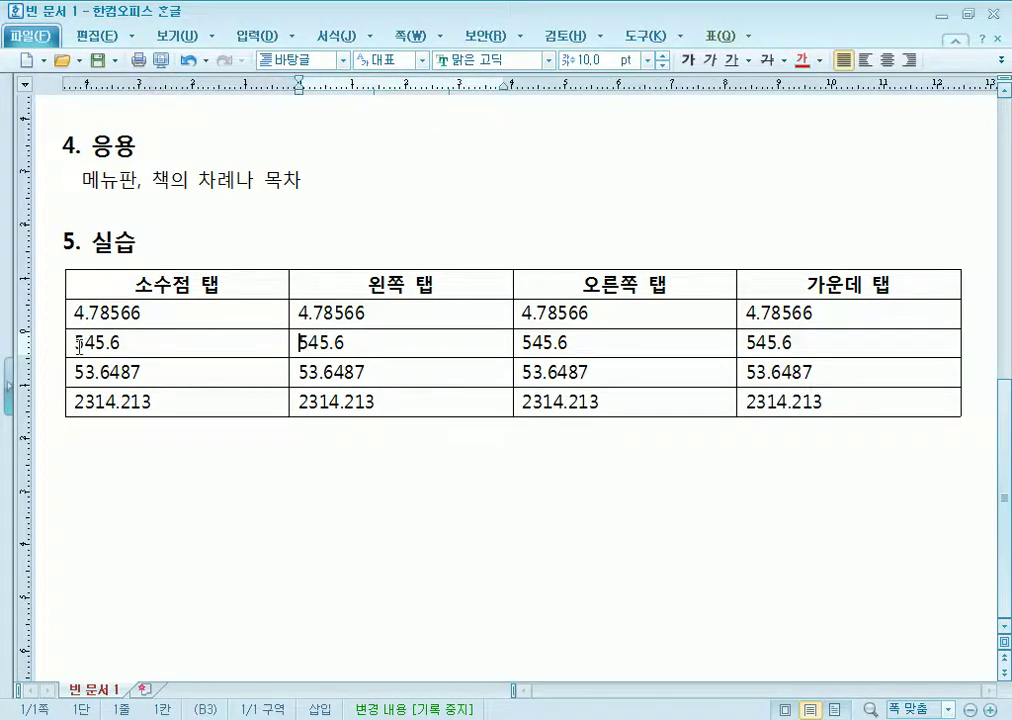
# Add a decimal tab at about 2.1 on the ruler to the four number cells under "소수점 탭".
pyautogui.moveTo(88, 316); pyautogui.dragTo(150, 398)
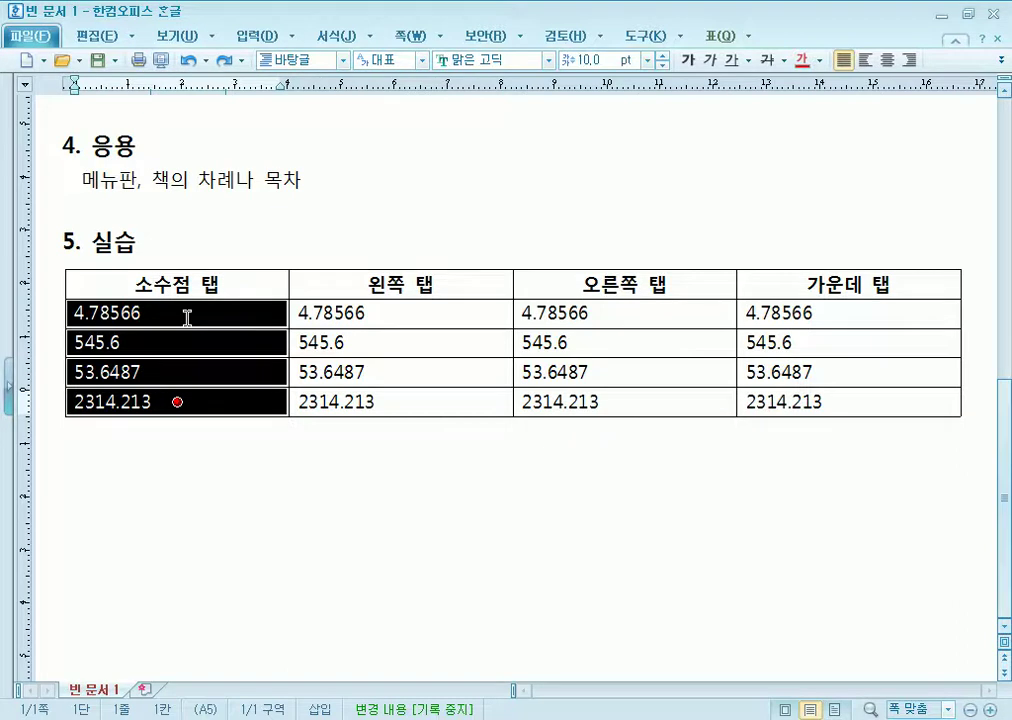
pyautogui.rightClick(188, 82)
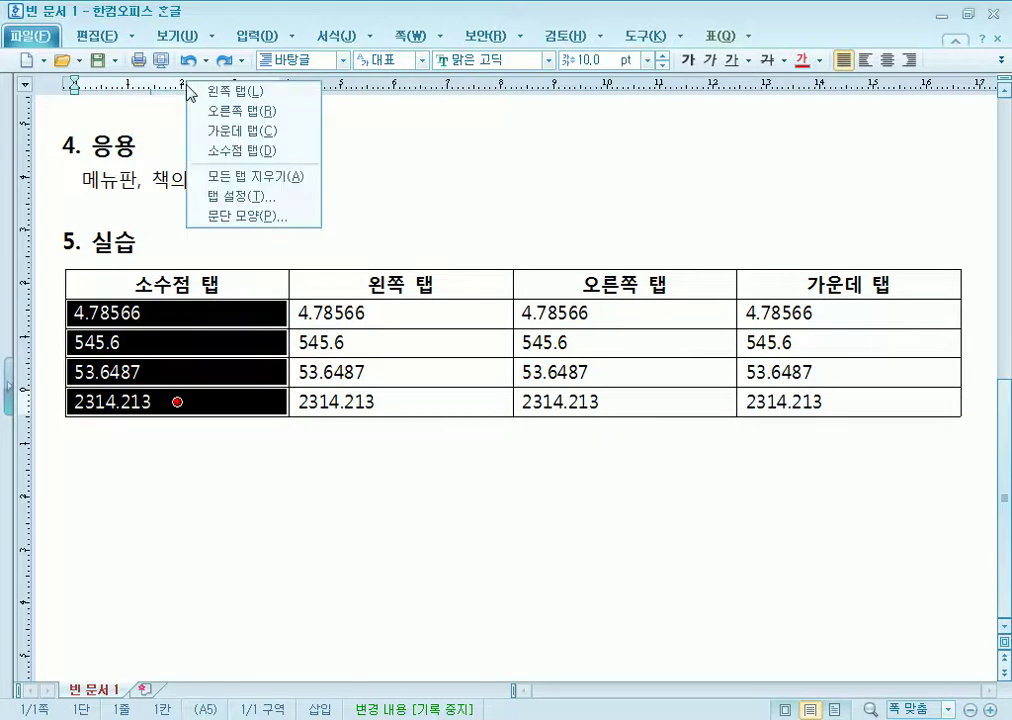
pyautogui.click(210, 151)
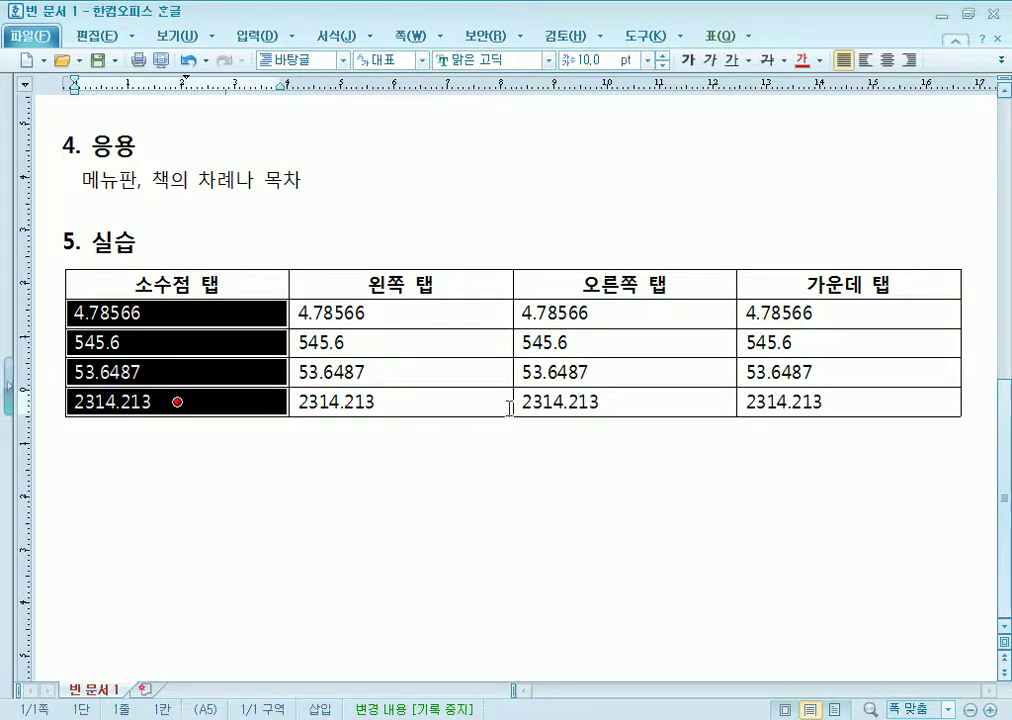
pyautogui.click(531, 228)
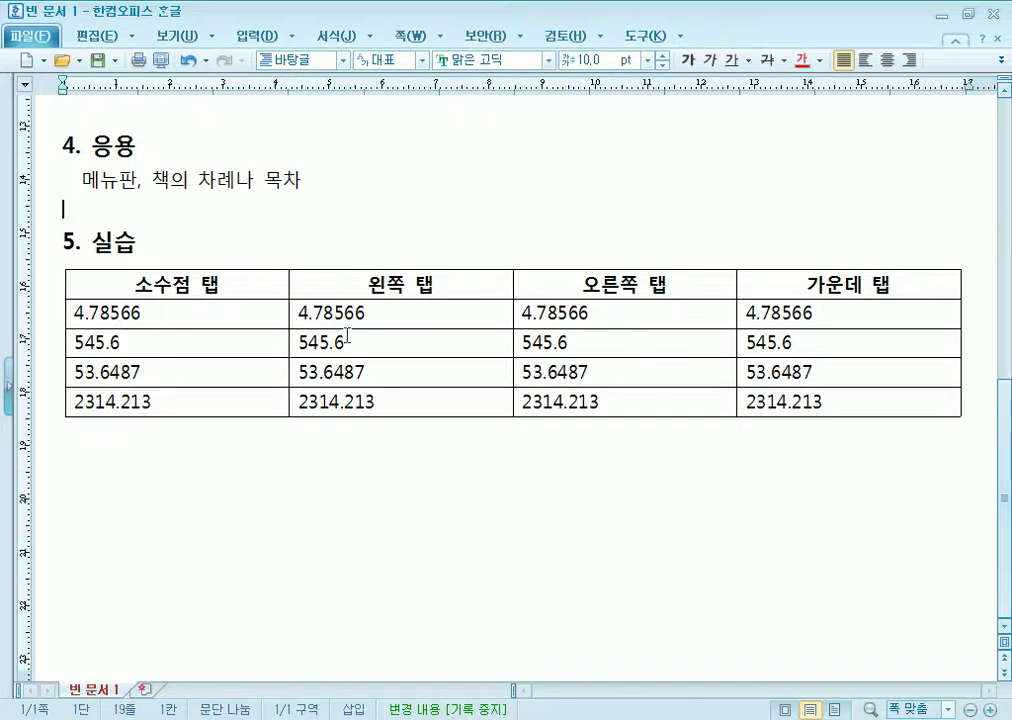
# Turn off the "표 안에서 <Tab>으로 셀 이동" editing option in the preferences and return to the first number under "소수점 탭".
pyautogui.click(686, 35)
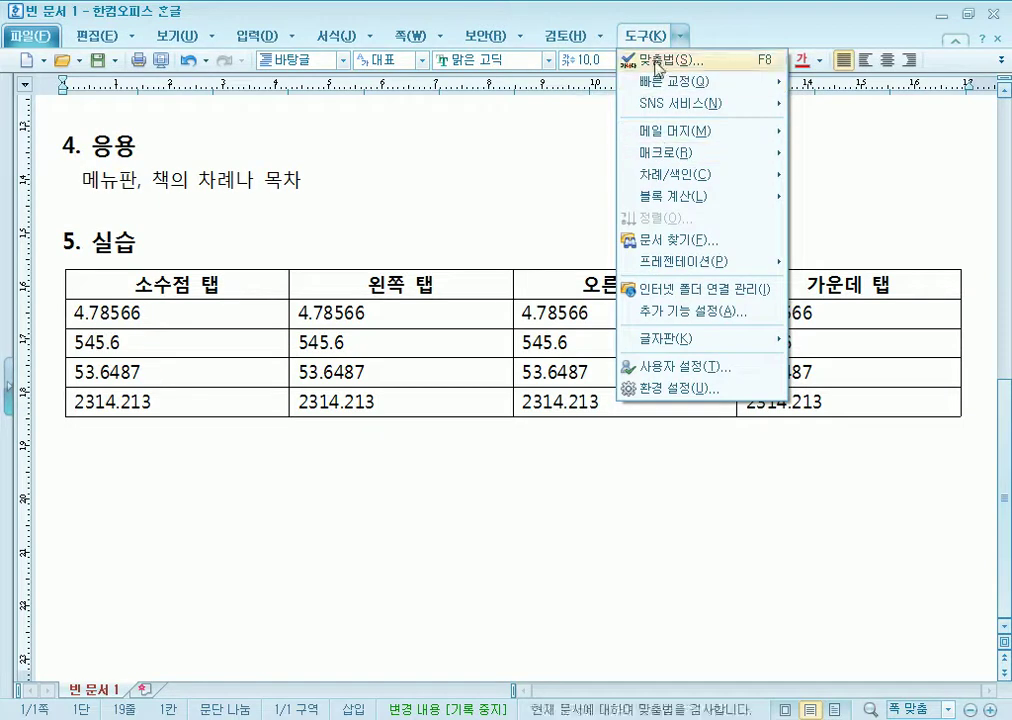
pyautogui.click(662, 389)
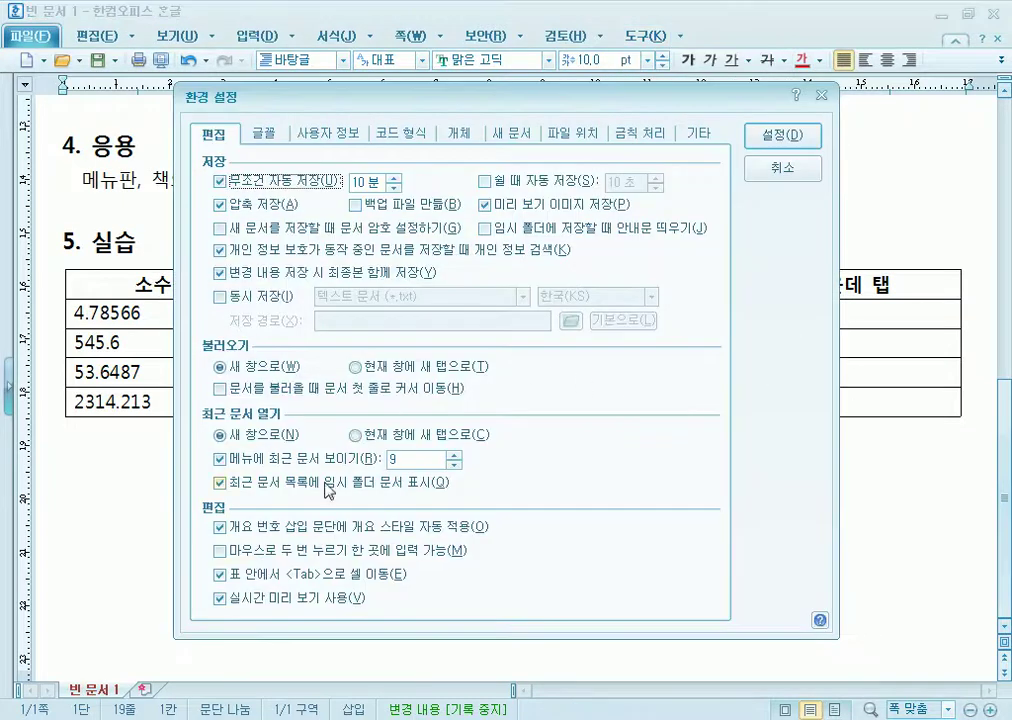
pyautogui.moveTo(194, 563)
pyautogui.mouseDown()
pyautogui.moveTo(238, 585)
pyautogui.moveTo(418, 588)
pyautogui.mouseUp()
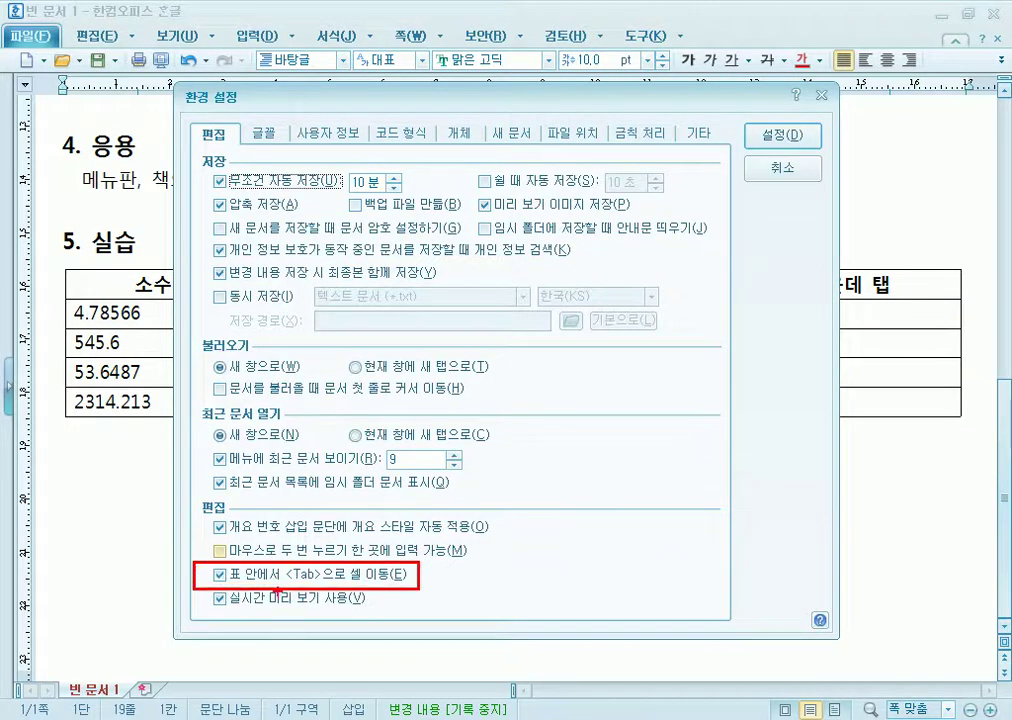
pyautogui.press('Escape')
pyautogui.click(220, 575)
pyautogui.moveTo(402, 103); pyautogui.dragTo(492, 104)
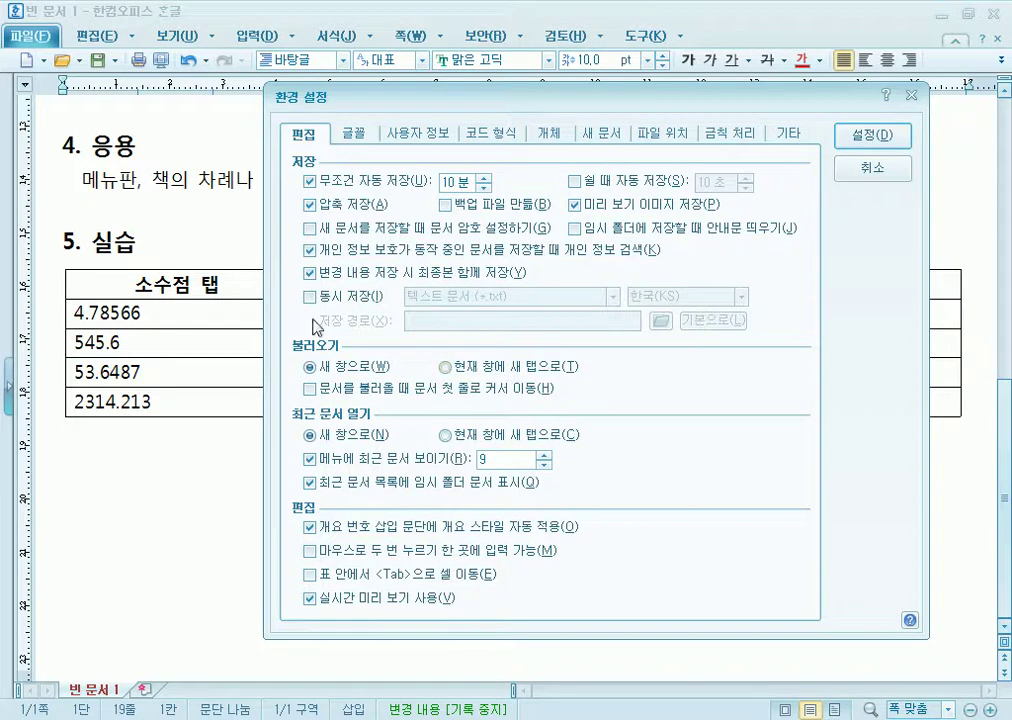
pyautogui.click(313, 575)
pyautogui.click(313, 575)
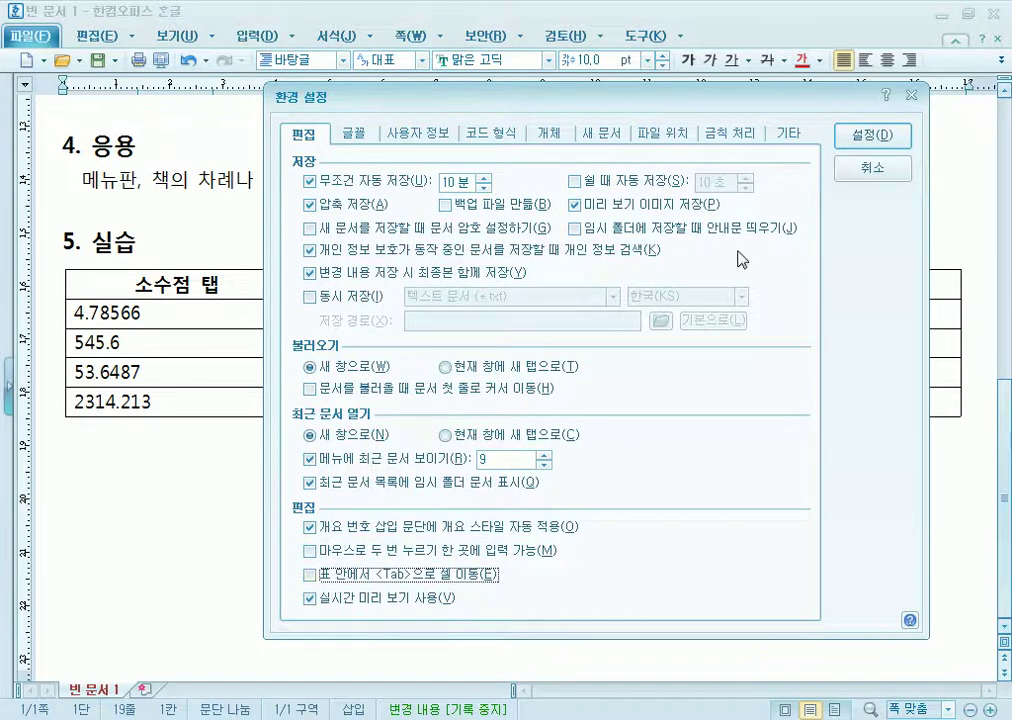
pyautogui.click(850, 132)
pyautogui.click(71, 311)
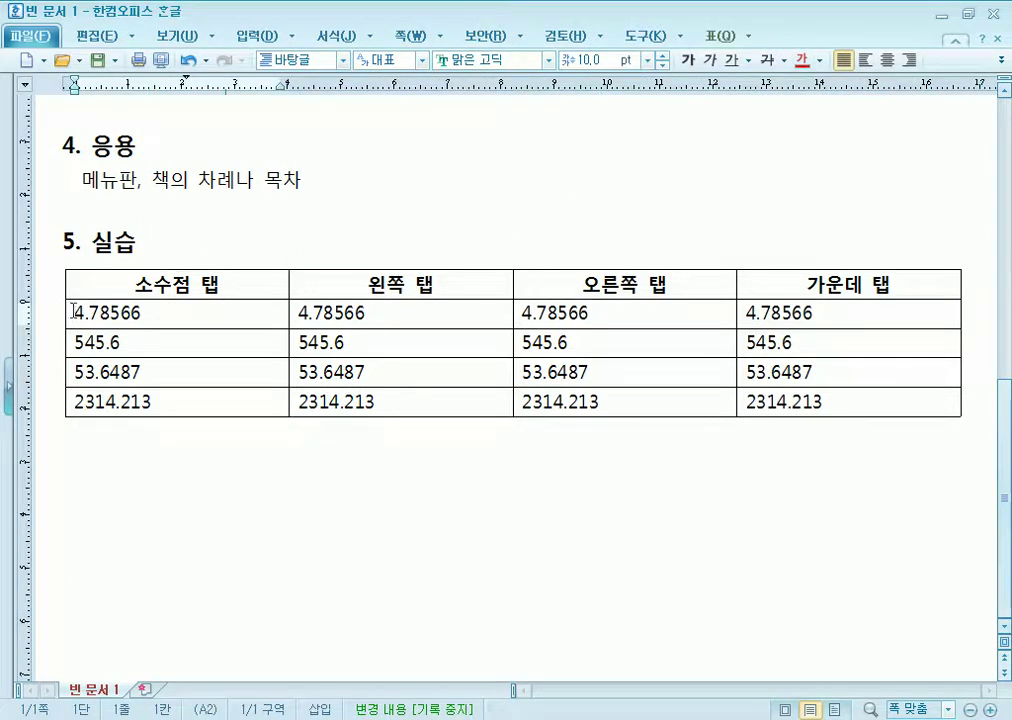
# Turn the "표 안에서 <Tab>으로 셀 이동" editing option back on in the preferences.
pyautogui.click(677, 38)
pyautogui.click(660, 388)
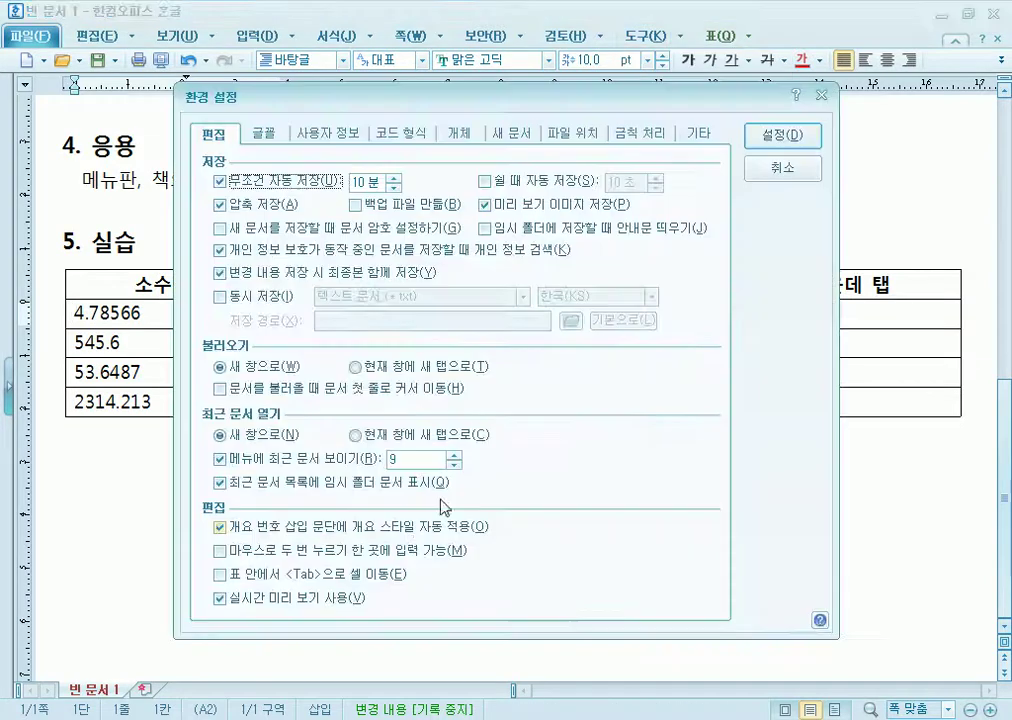
pyautogui.click(220, 574)
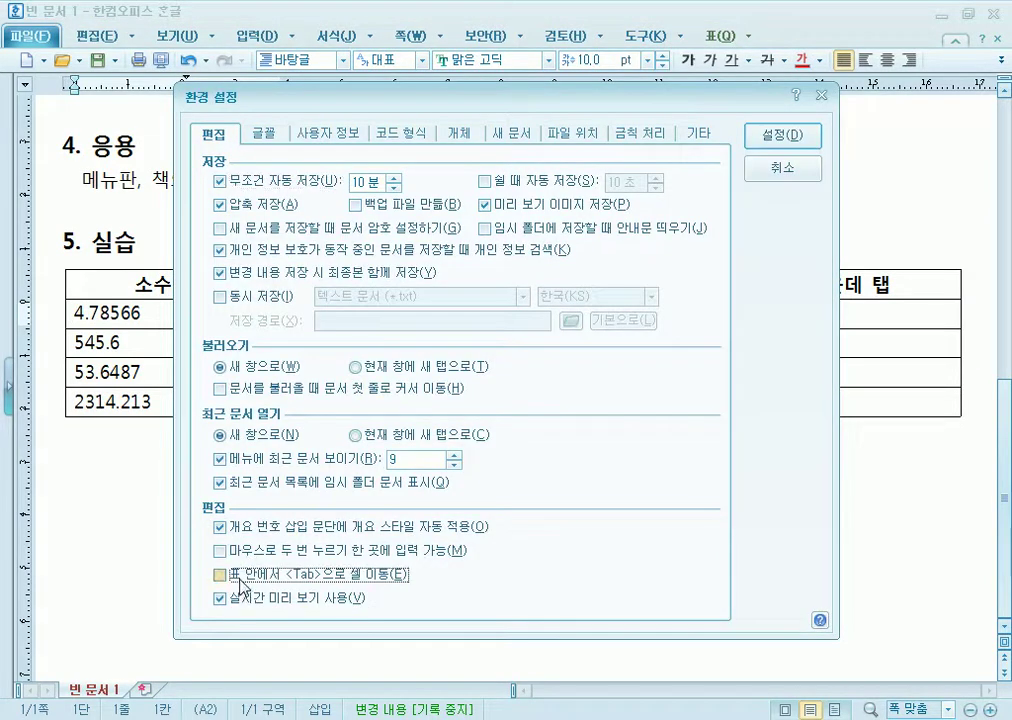
pyautogui.click(781, 135)
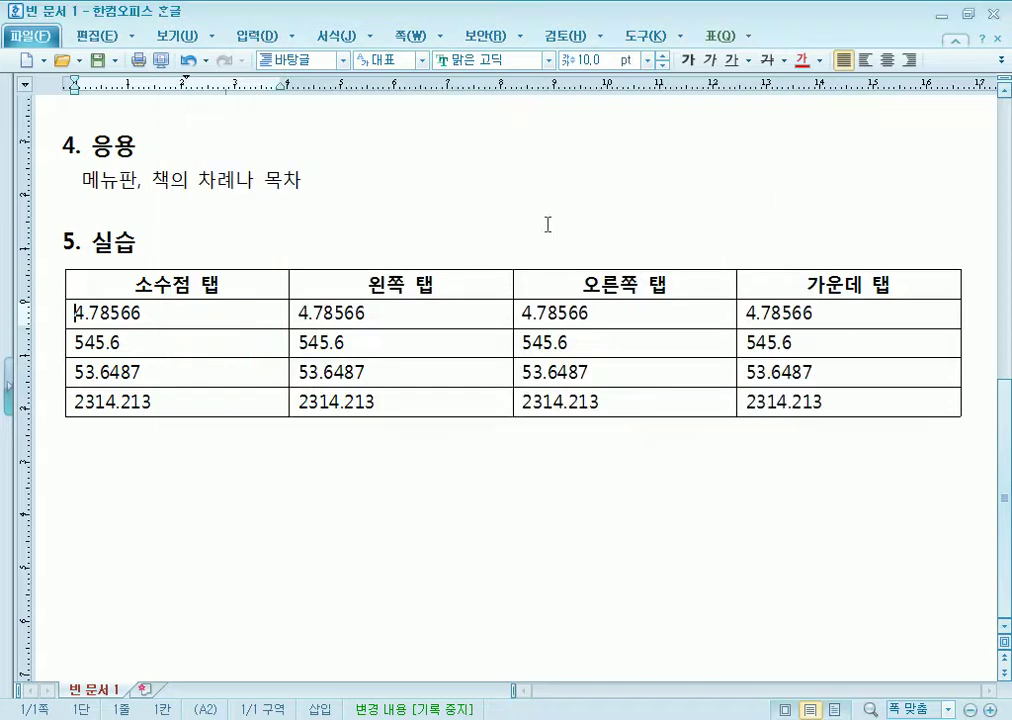
# Insert a tab before 4.78566 in the first number cell under "소수점 탭".
pyautogui.click(80, 320)
pyautogui.press('Tab')
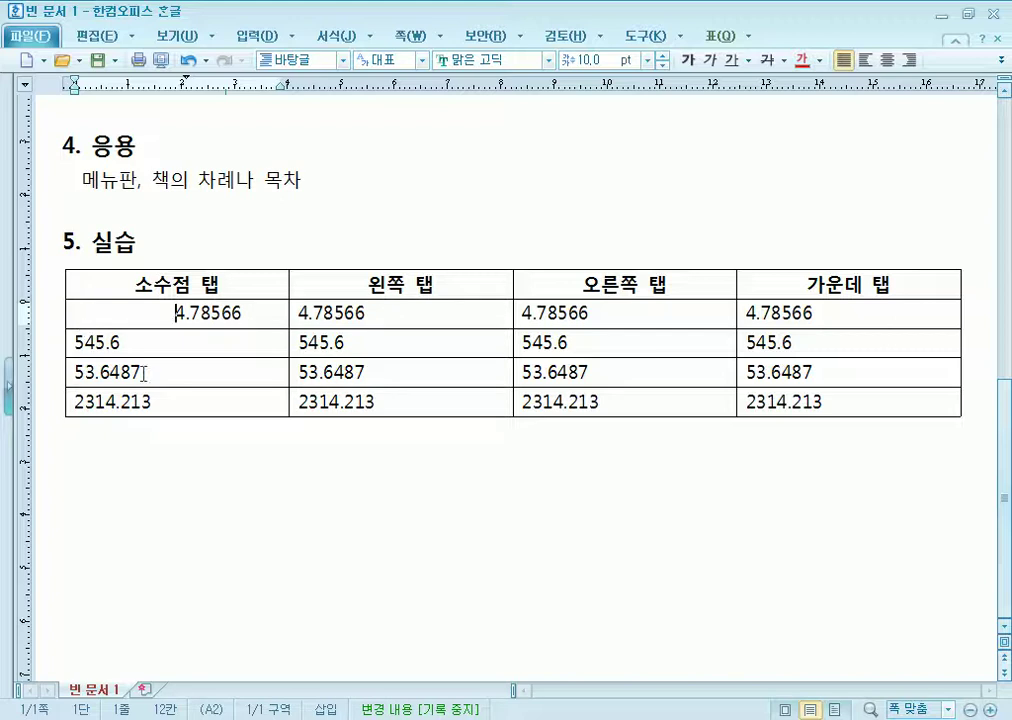
# Examine the "표 안에서 <Tab>으로 셀 이동" option in the preferences and keep it enabled.
pyautogui.click(679, 36)
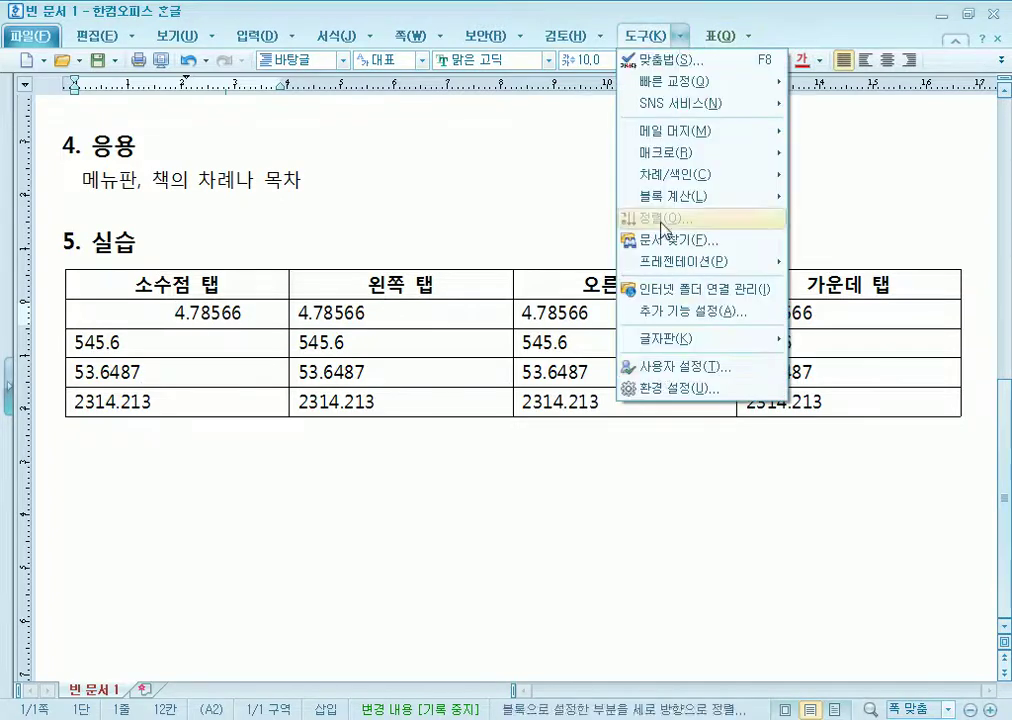
pyautogui.click(676, 388)
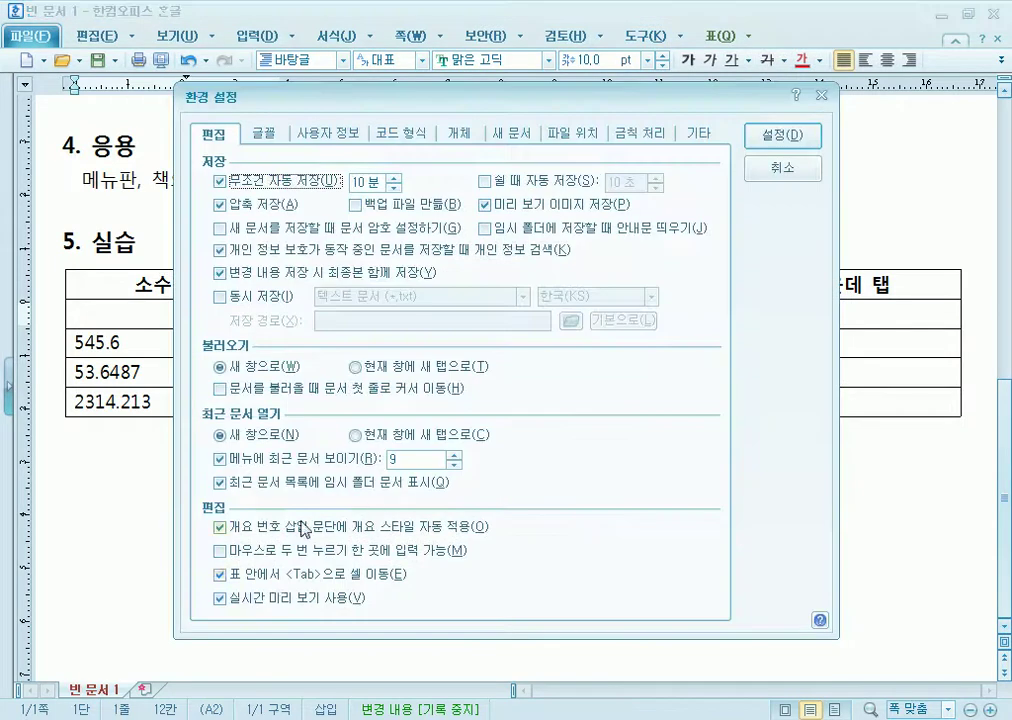
pyautogui.click(274, 577)
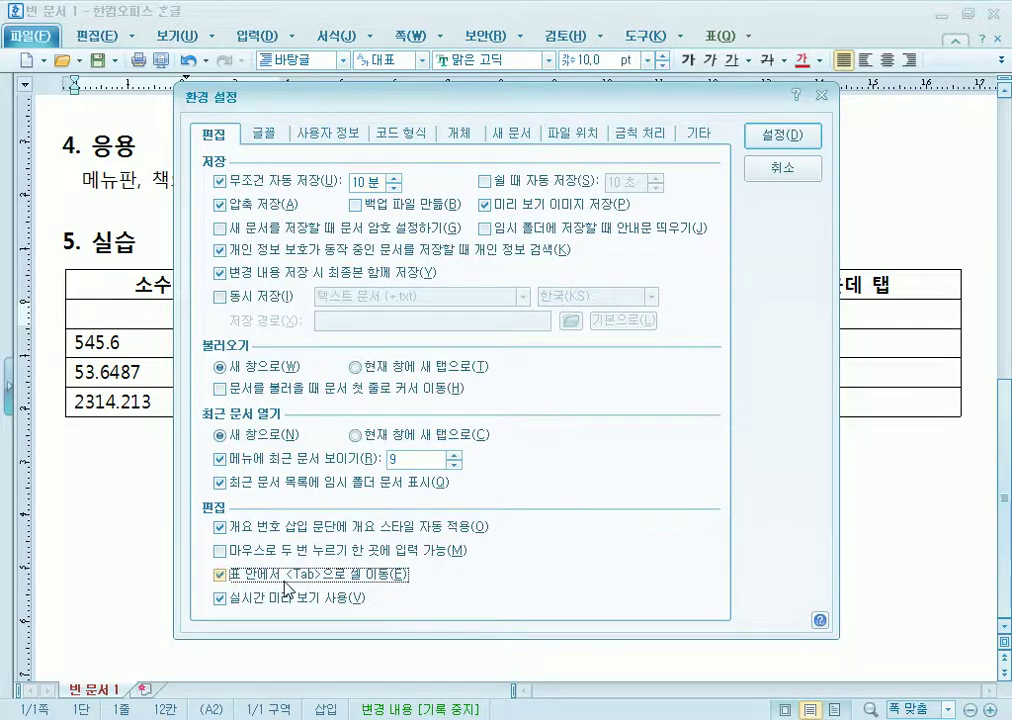
pyautogui.click(783, 135)
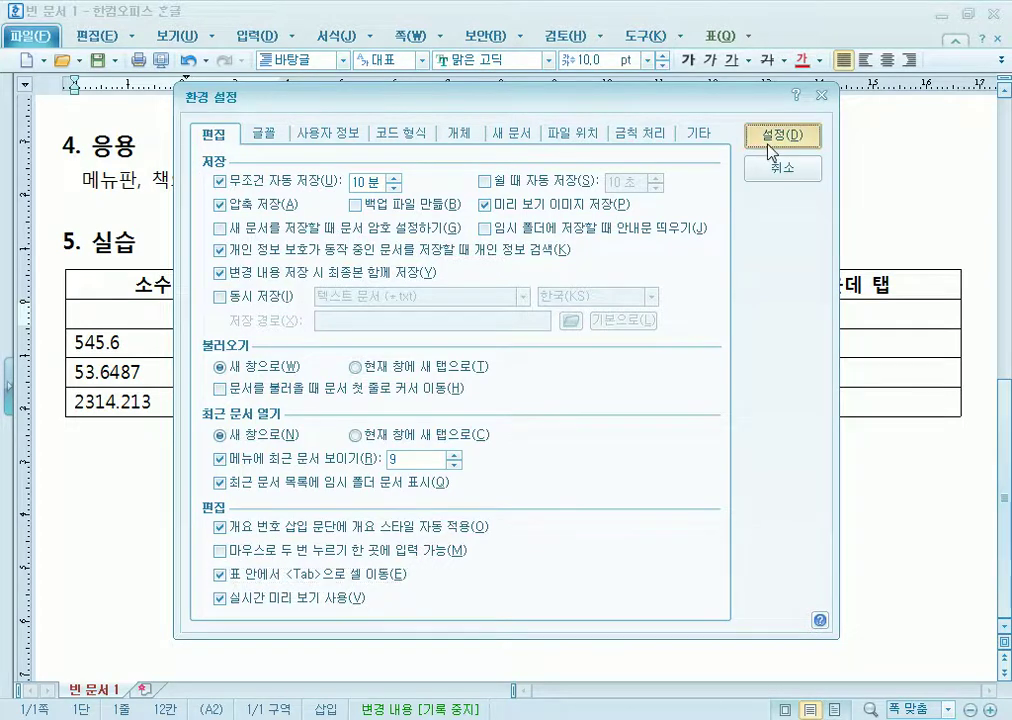
# Insert a tab before 545.6, 53.6487 and 2314.213 in the remaining number cells under "소수점 탭".
pyautogui.click(79, 342)
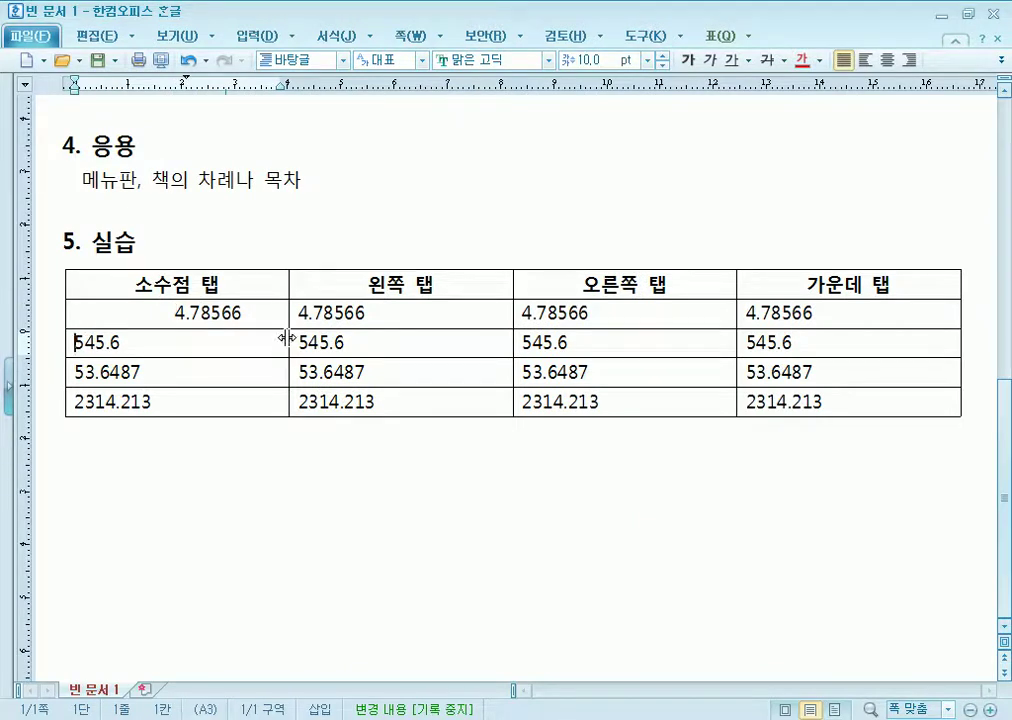
pyautogui.press('Tab')
pyautogui.click(79, 342)
pyautogui.hotkey('ctrl', 'Tab')
pyautogui.click(76, 372)
pyautogui.hotkey('ctrl', 'Tab')
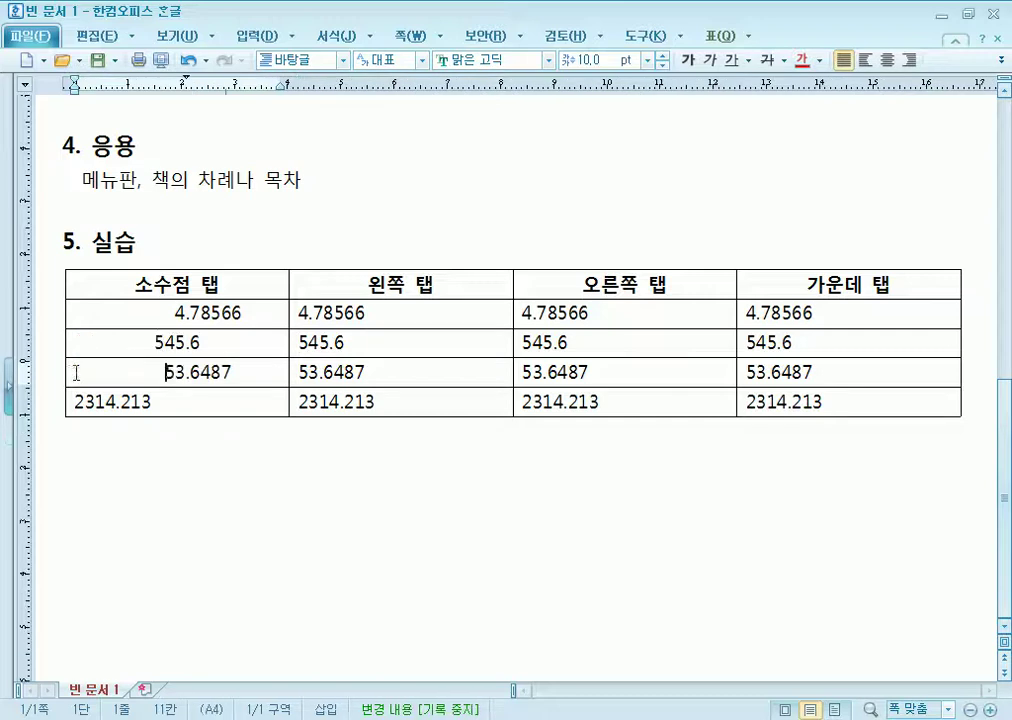
pyautogui.click(79, 410)
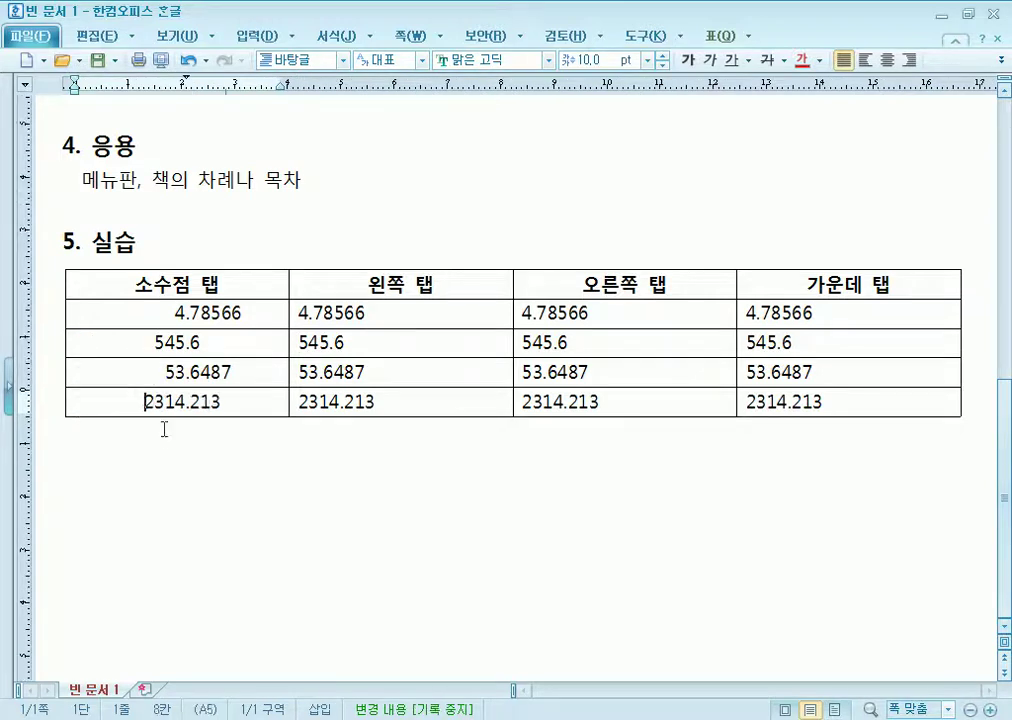
pyautogui.hotkey('ctrl', 'Tab')
pyautogui.moveTo(182, 303); pyautogui.dragTo(196, 418)
pyautogui.rightClick(243, 415)
# Disable cell movement with Tab inside tables ("표 안에서 <Tab>으로 셀 이동") in the preferences.
pyautogui.click(645, 36)
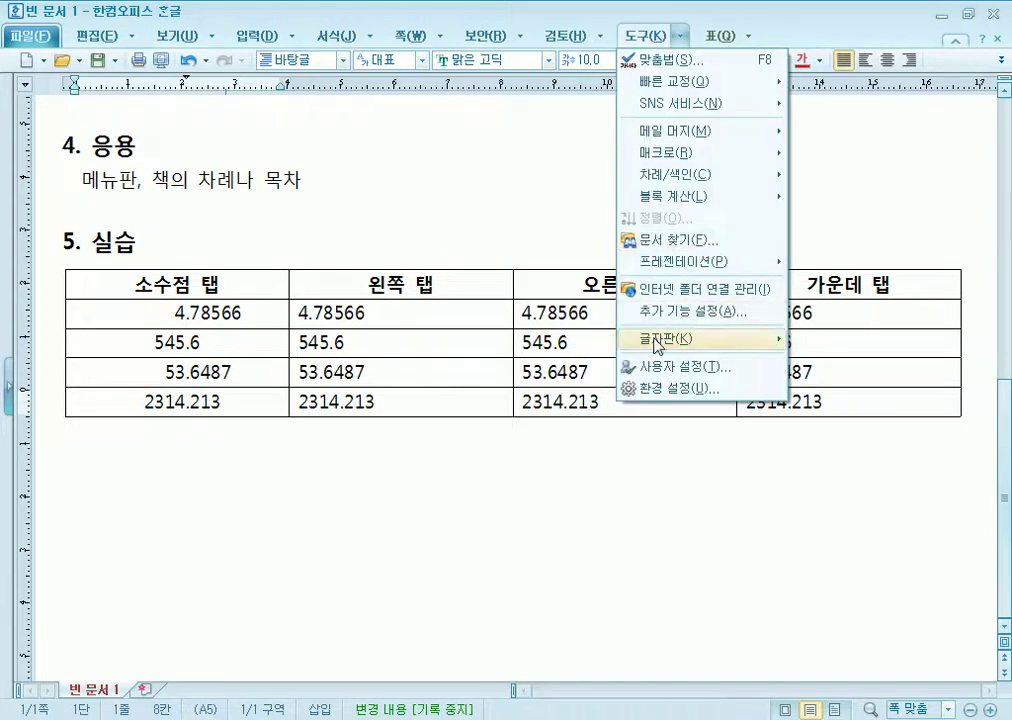
pyautogui.click(648, 388)
pyautogui.click(293, 578)
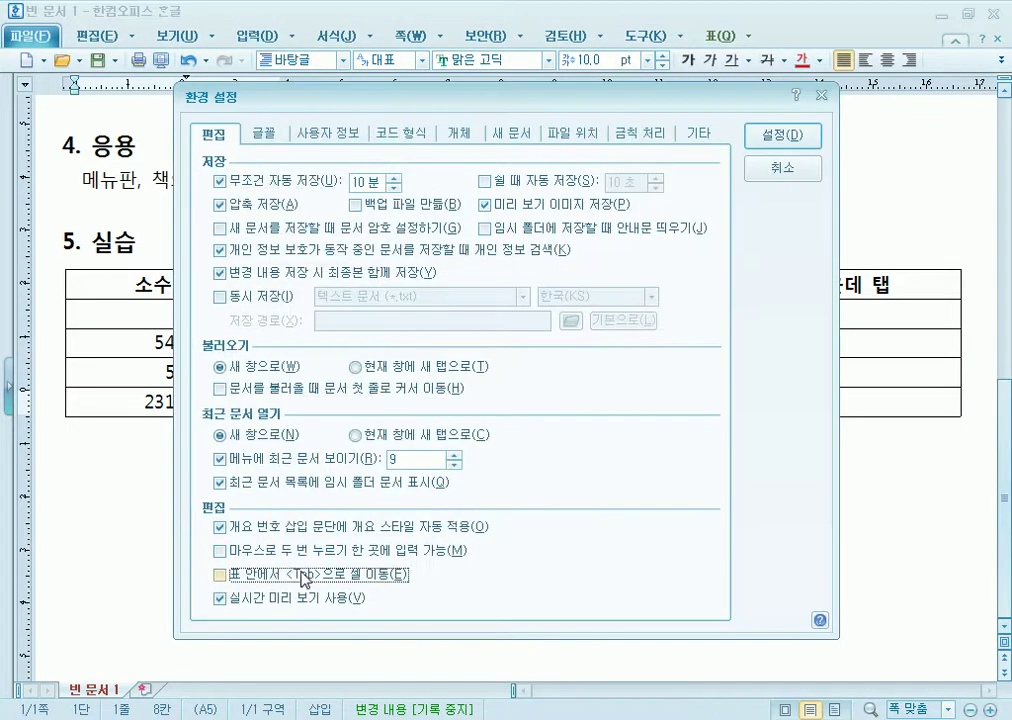
pyautogui.click(788, 138)
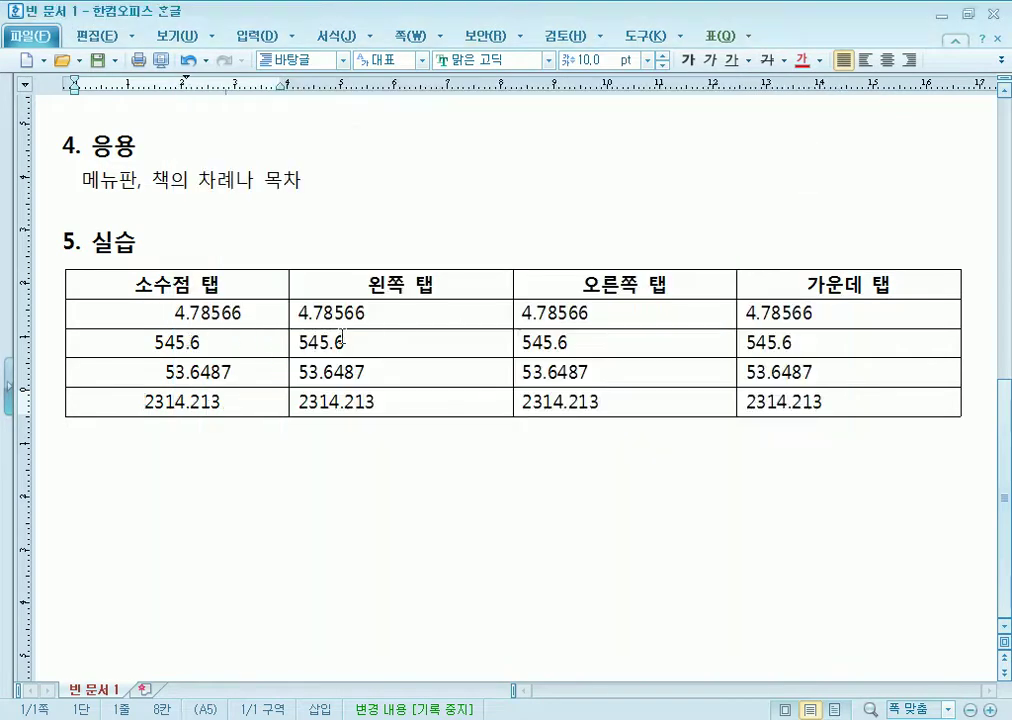
# Add a left tab at about 0.9 on the ruler to the four number cells under "왼쪽 탭".
pyautogui.moveTo(355, 315); pyautogui.dragTo(352, 420)
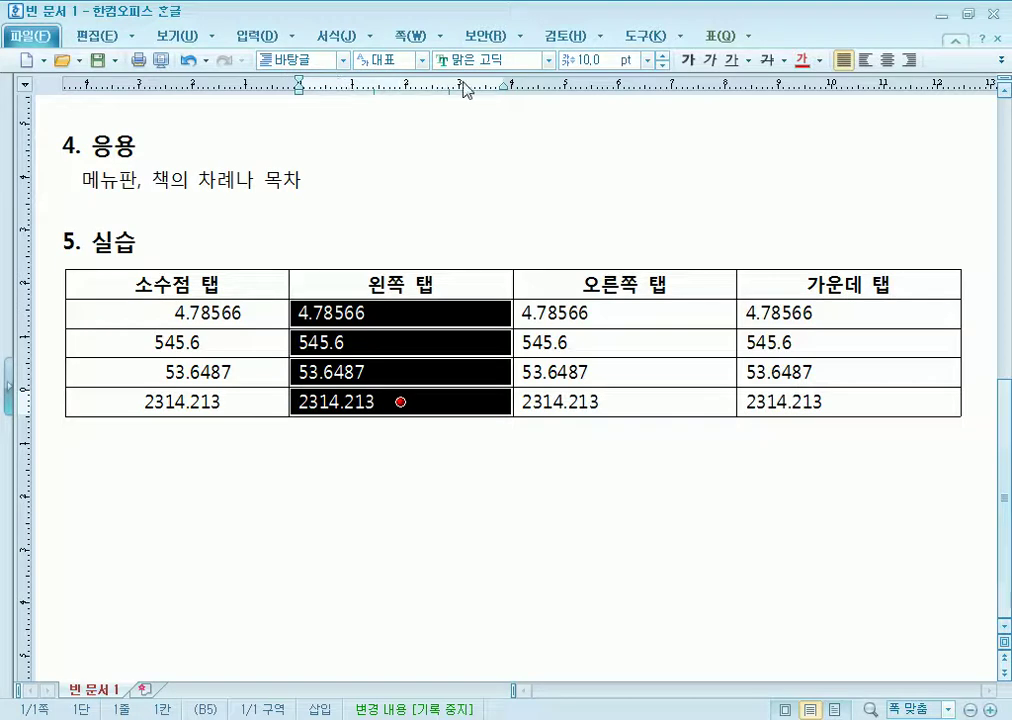
pyautogui.rightClick(350, 87)
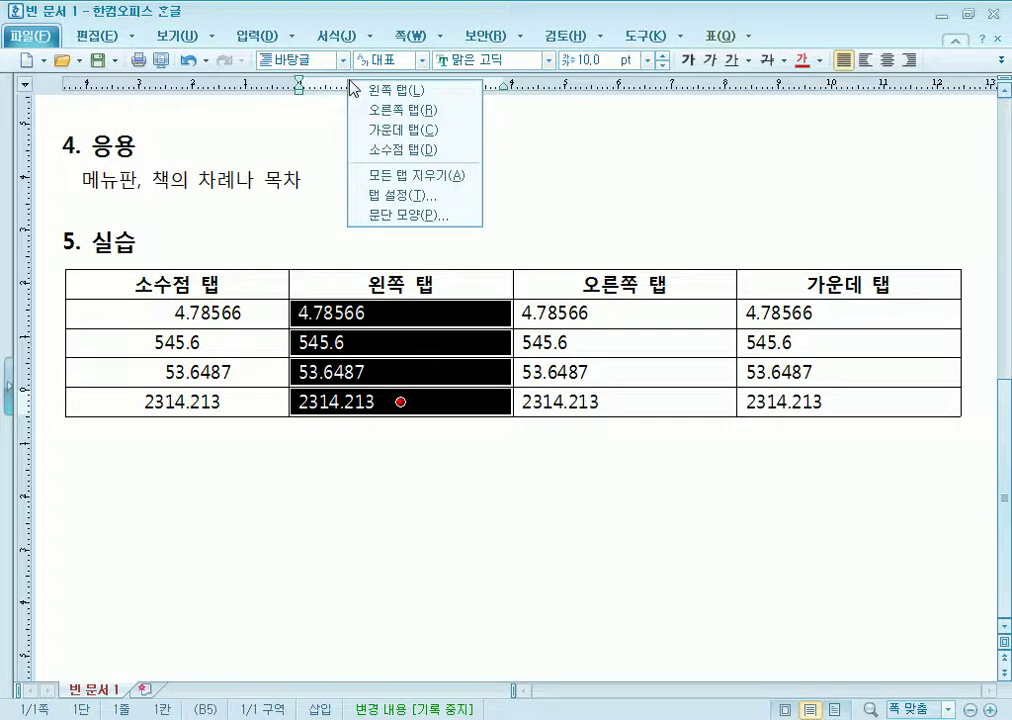
pyautogui.click(372, 90)
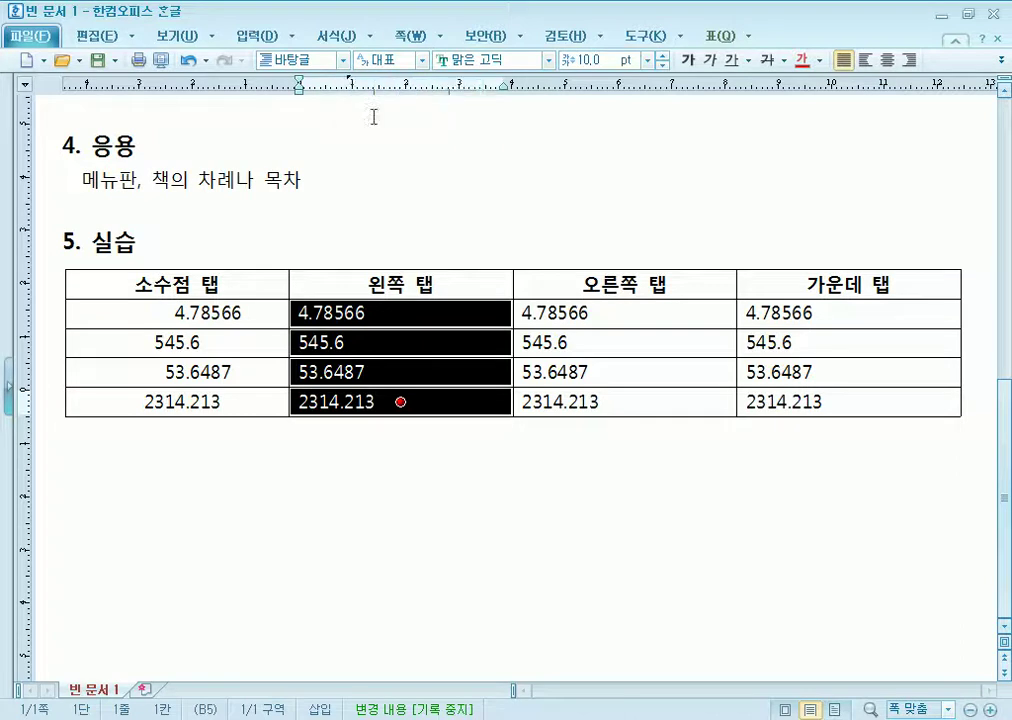
pyautogui.click(300, 259)
# Insert a tab before each of the four numbers under "왼쪽 탭" in the practice table.
pyautogui.click(299, 313)
pyautogui.hotkey('ctrl', 'Tab')
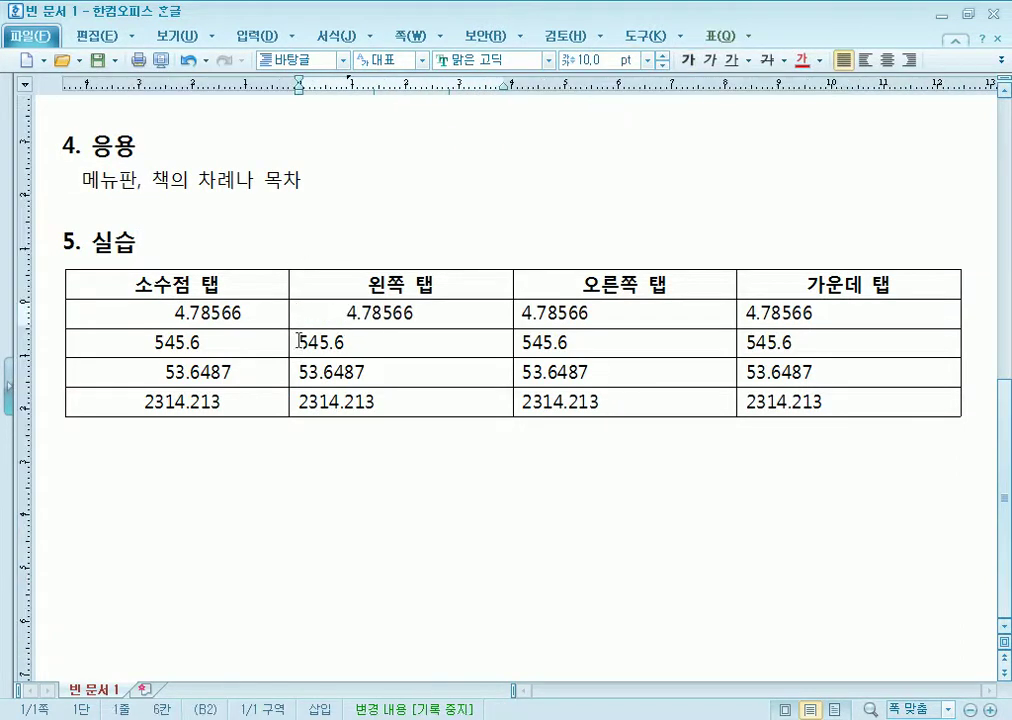
pyautogui.click(299, 341)
pyautogui.hotkey('ctrl', 'Tab')
pyautogui.click(300, 370)
pyautogui.hotkey('ctrl', 'Tab')
pyautogui.click(300, 402)
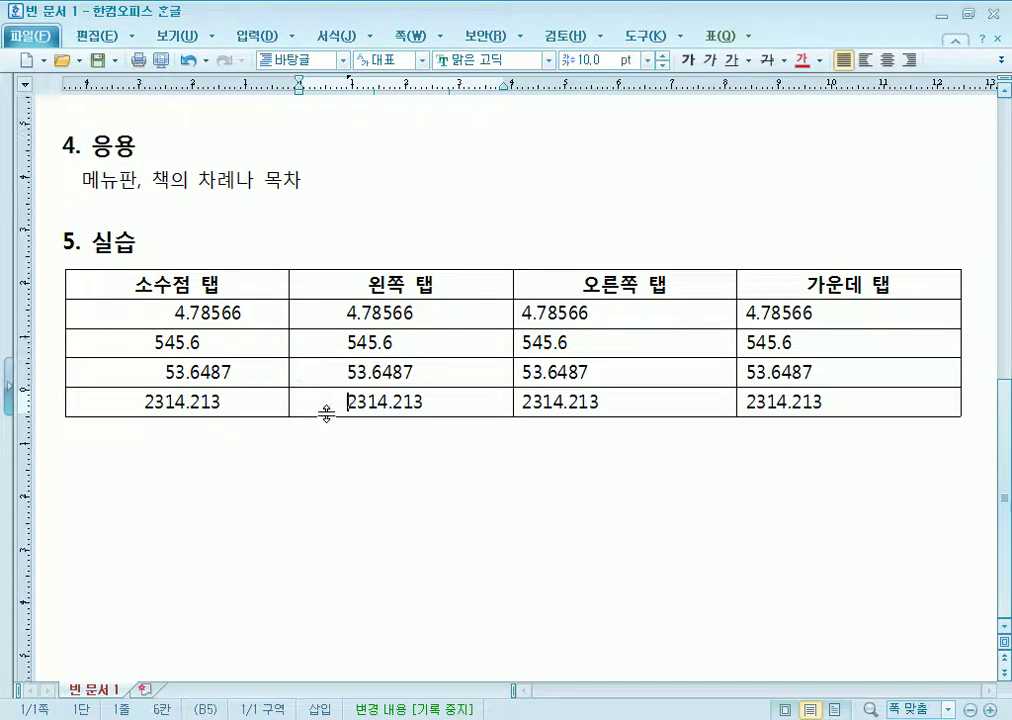
pyautogui.hotkey('ctrl', 'Tab')
pyautogui.moveTo(346, 310); pyautogui.dragTo(345, 410)
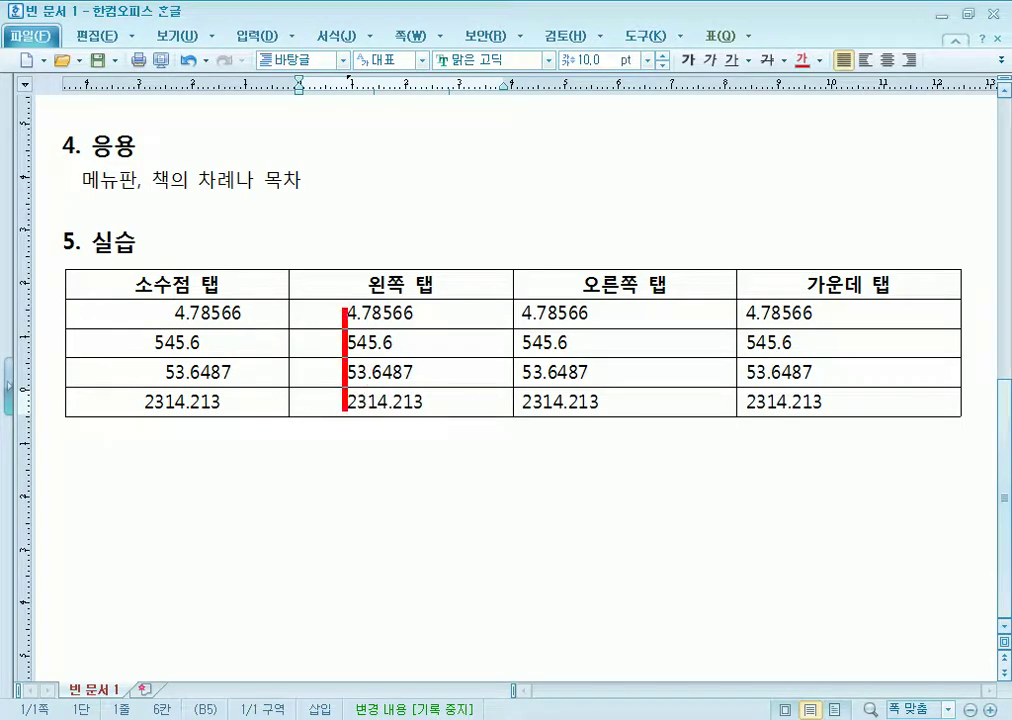
# Add a right tab at about 2.9 on the ruler to the four number cells under "오른쪽 탭".
pyautogui.moveTo(558, 314); pyautogui.dragTo(621, 402)
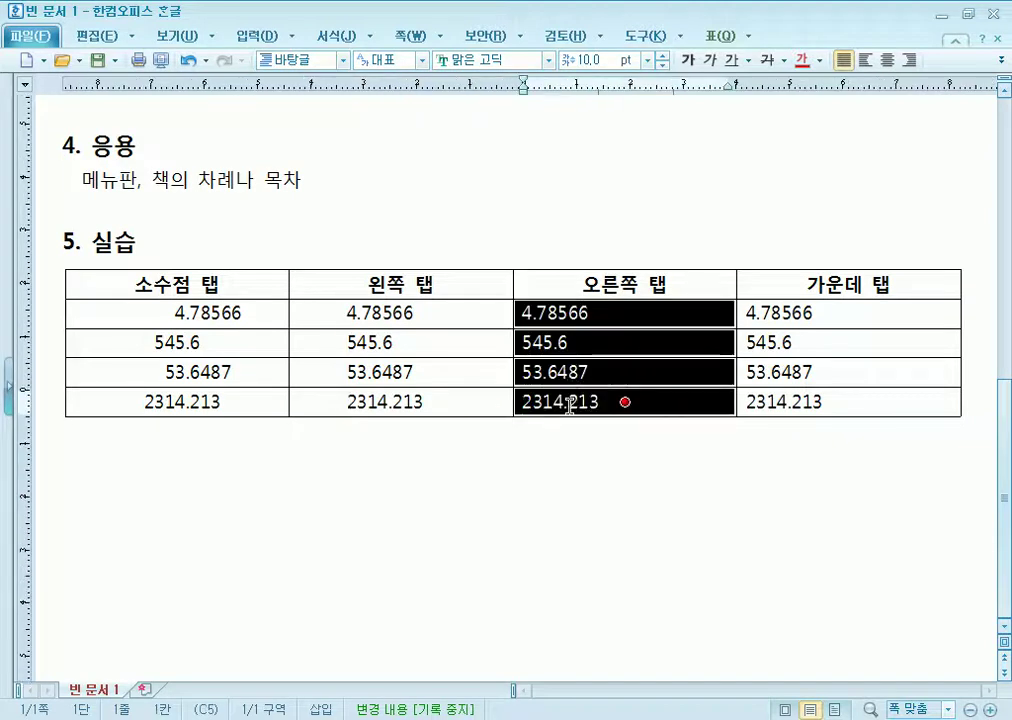
pyautogui.rightClick(679, 88)
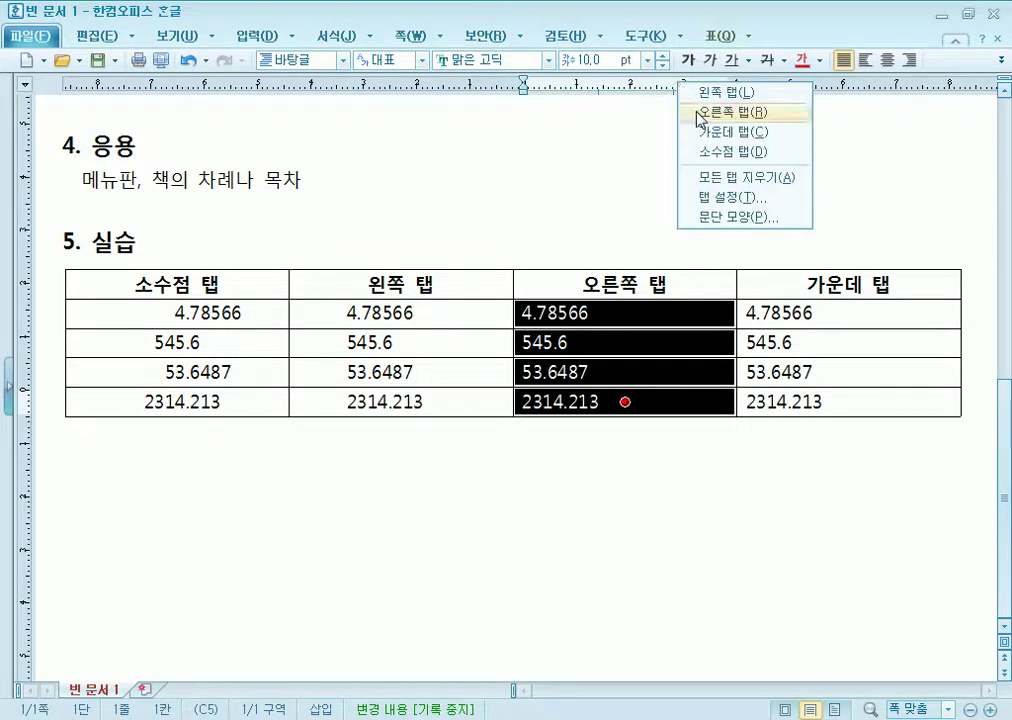
pyautogui.click(690, 110)
# Insert a tab before each of the four numbers under "오른쪽 탭" in the practice table.
pyautogui.click(522, 312)
pyautogui.click(522, 312)
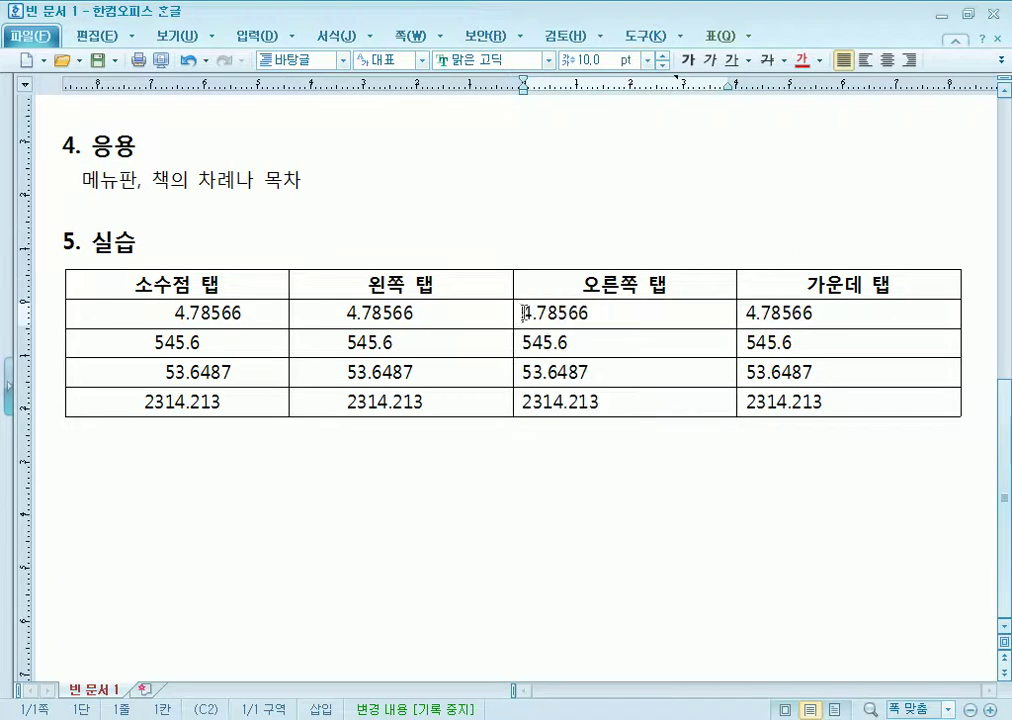
pyautogui.hotkey('ctrl', 'Tab')
pyautogui.click(522, 342)
pyautogui.hotkey('ctrl', 'Tab')
pyautogui.click(522, 366)
pyautogui.hotkey('ctrl', 'Tab')
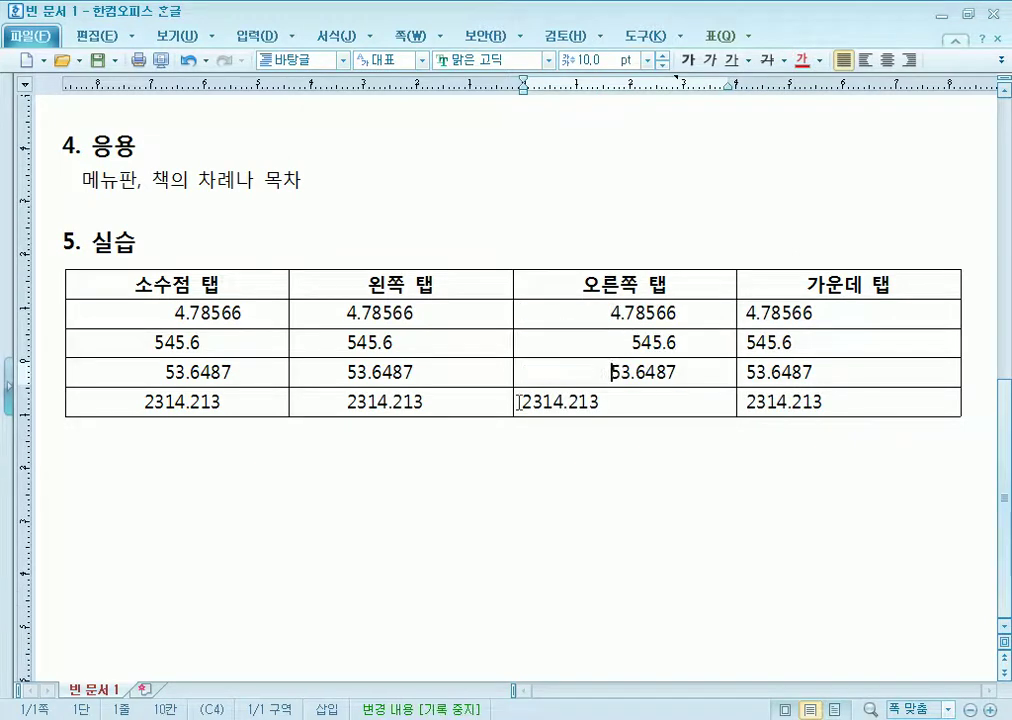
pyautogui.click(523, 402)
pyautogui.hotkey('ctrl', 'Tab')
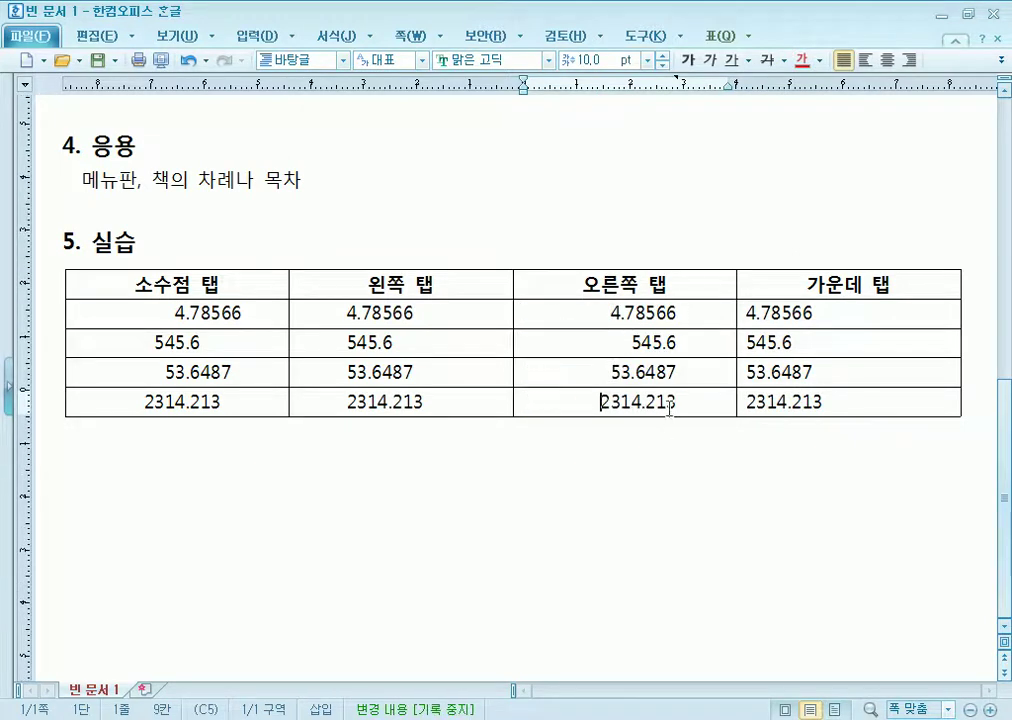
# Add a center tab at about 1.9 on the ruler to the four number cells under "가운데 탭".
pyautogui.moveTo(763, 311); pyautogui.dragTo(780, 393)
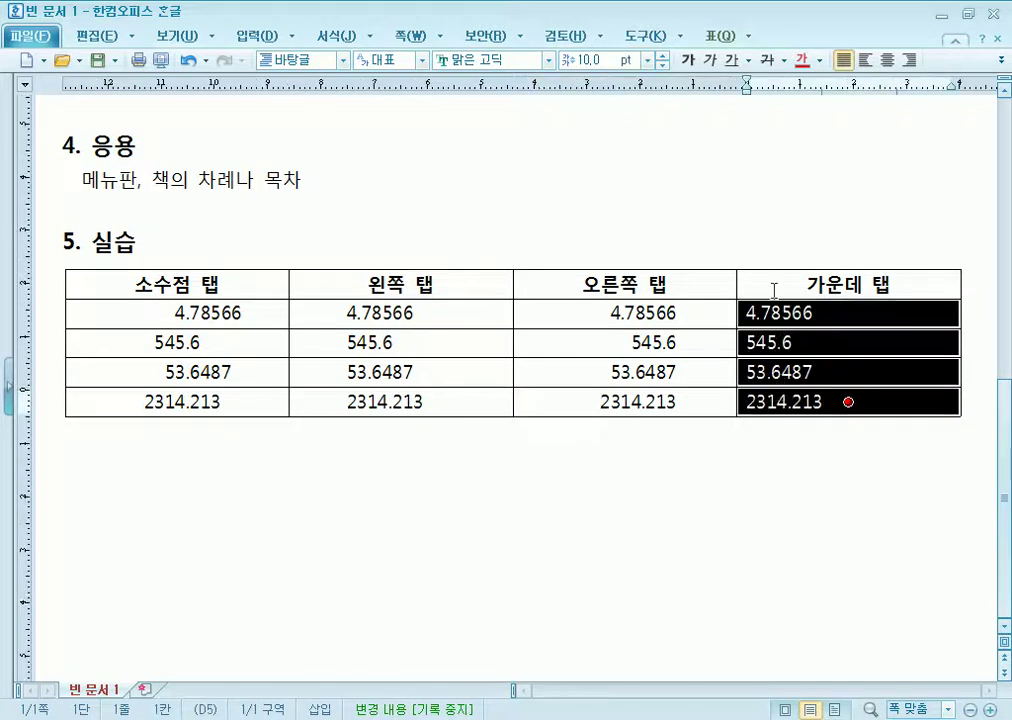
pyautogui.rightClick(849, 86)
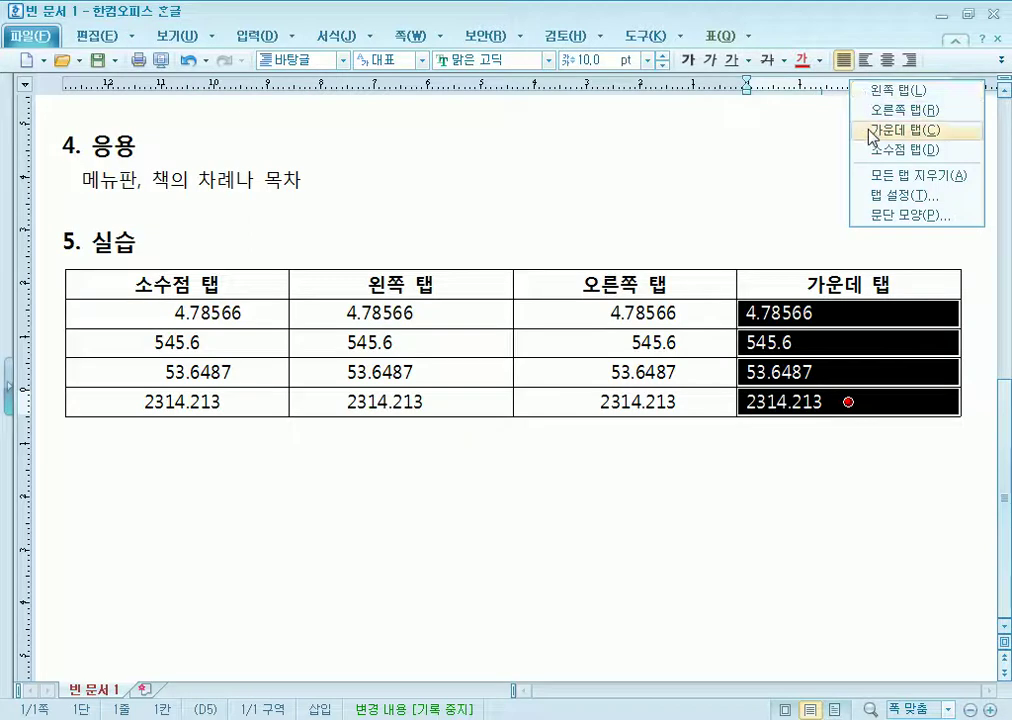
pyautogui.click(900, 130)
# Insert a tab before each of the four numbers under "가운데 탭" in the practice table.
pyautogui.click(779, 312)
pyautogui.click(748, 312)
pyautogui.hotkey('ctrl', 'Tab')
pyautogui.click(741, 342)
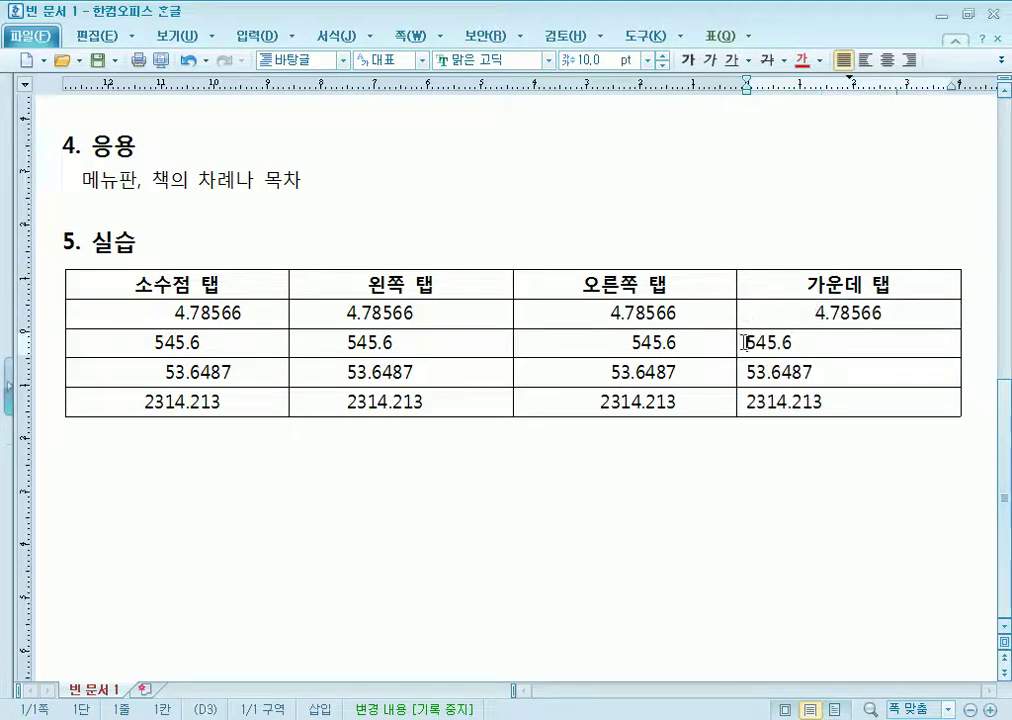
pyautogui.hotkey('ctrl', 'Tab')
pyautogui.click(745, 370)
pyautogui.hotkey('ctrl', 'Tab')
pyautogui.click(745, 402)
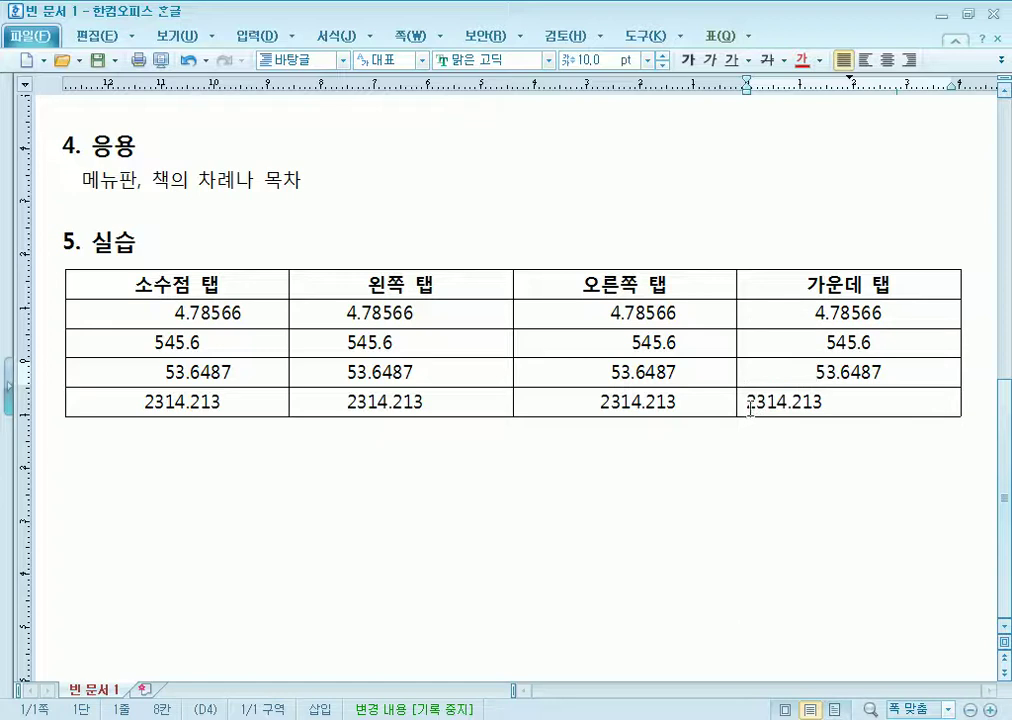
pyautogui.hotkey('ctrl', 'Tab')
pyautogui.click(750, 479)
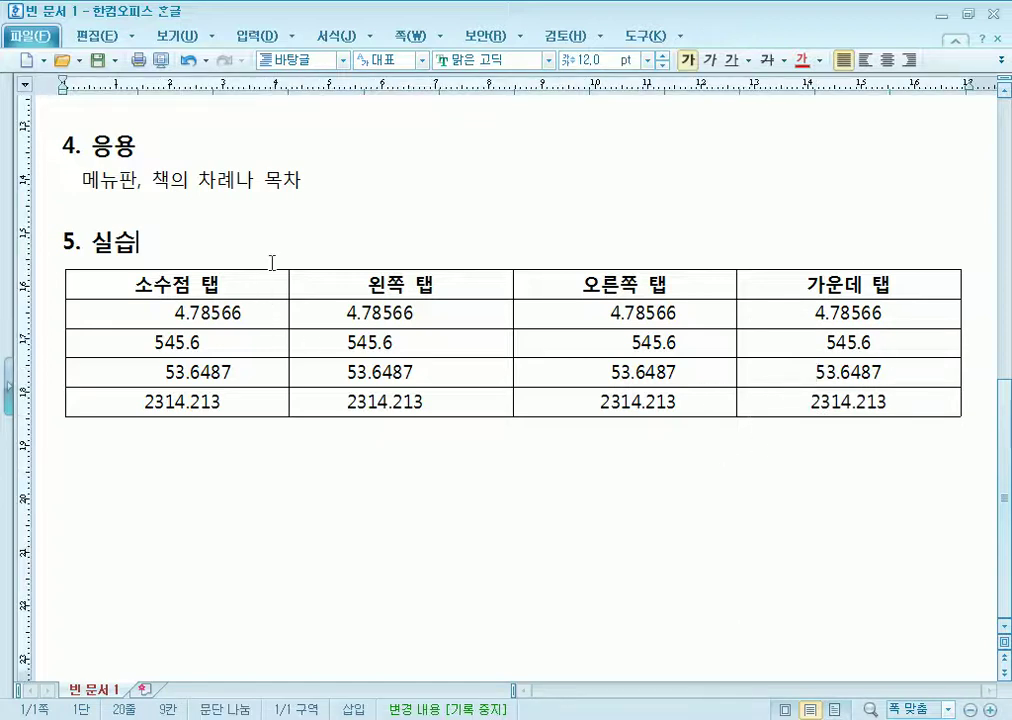
pyautogui.moveTo(244, 282); pyautogui.dragTo(759, 309)
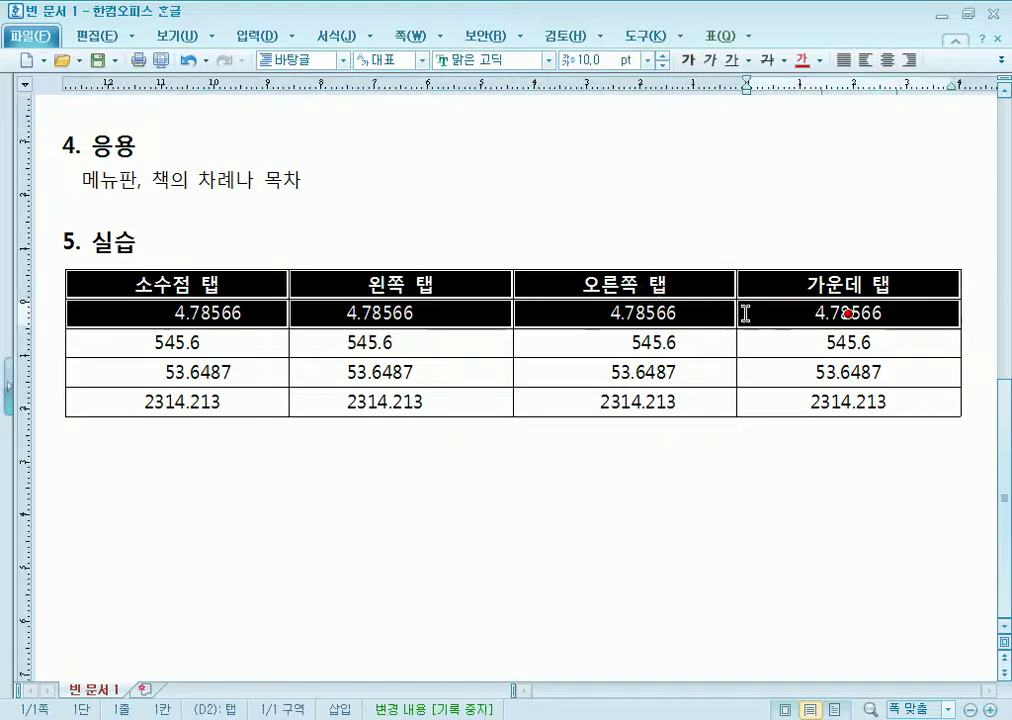
# Enter the heading "<메뉴판>" below the practice table and start a new line under it.
pyautogui.click(389, 458)
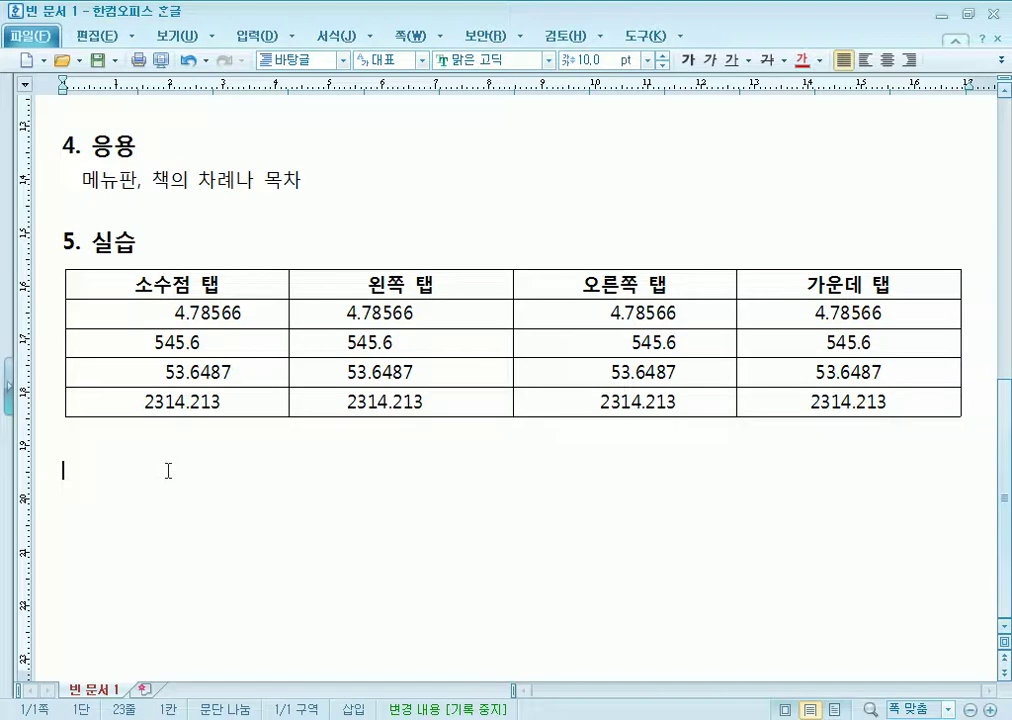
pyautogui.press('Return')
pyautogui.press('Tab')
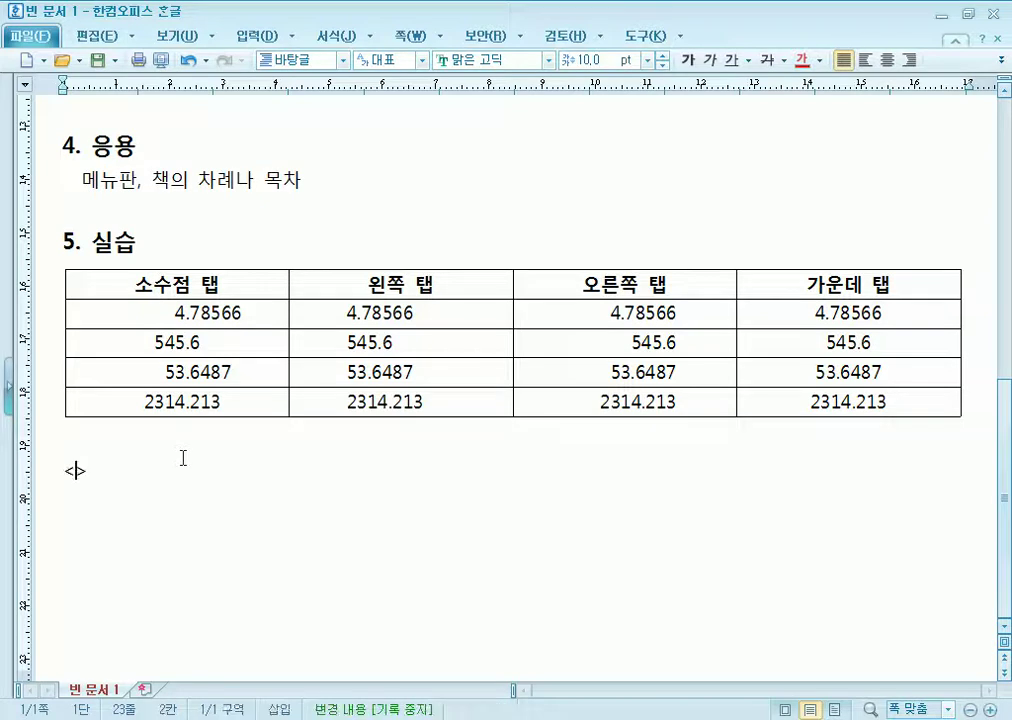
pyautogui.write('메뉴')
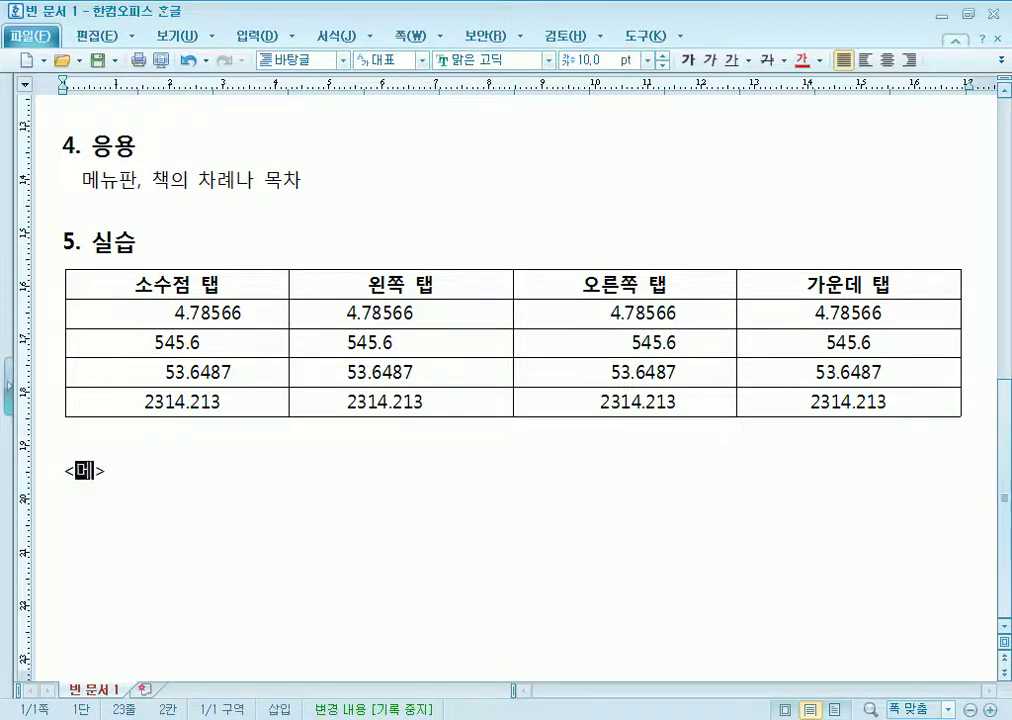
pyautogui.write('판')
pyautogui.press('End')
pyautogui.press('Return')
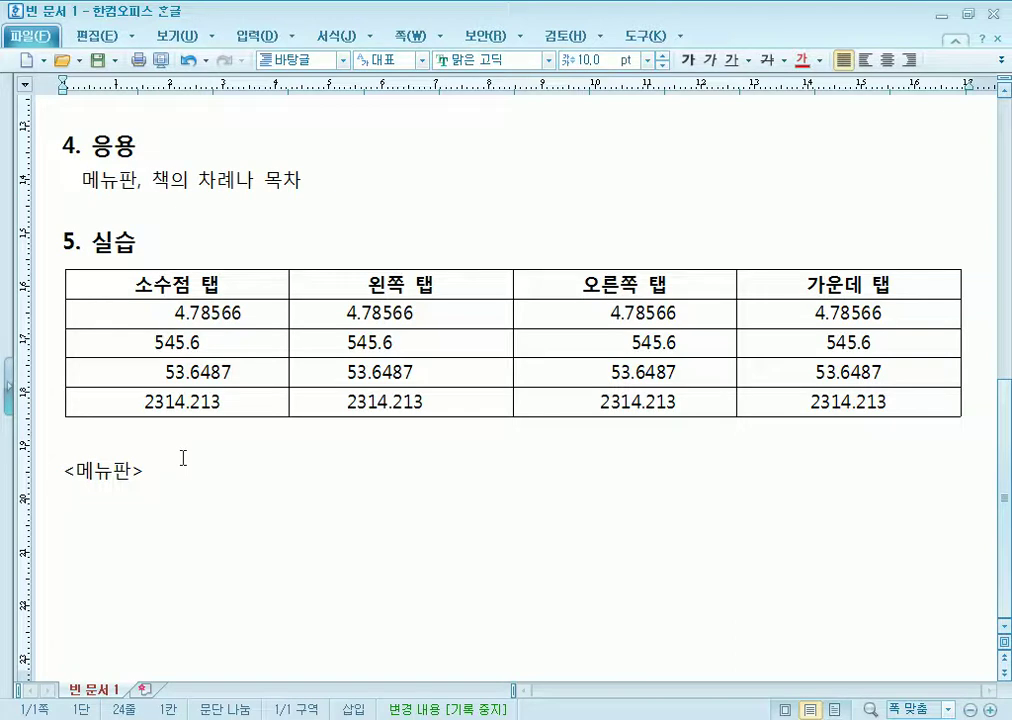
# Enter the menu lines "자장면5,000원" and "짬뽕6,000원" under the <메뉴판> heading, without spaces before the prices.
pyautogui.write('자장면')
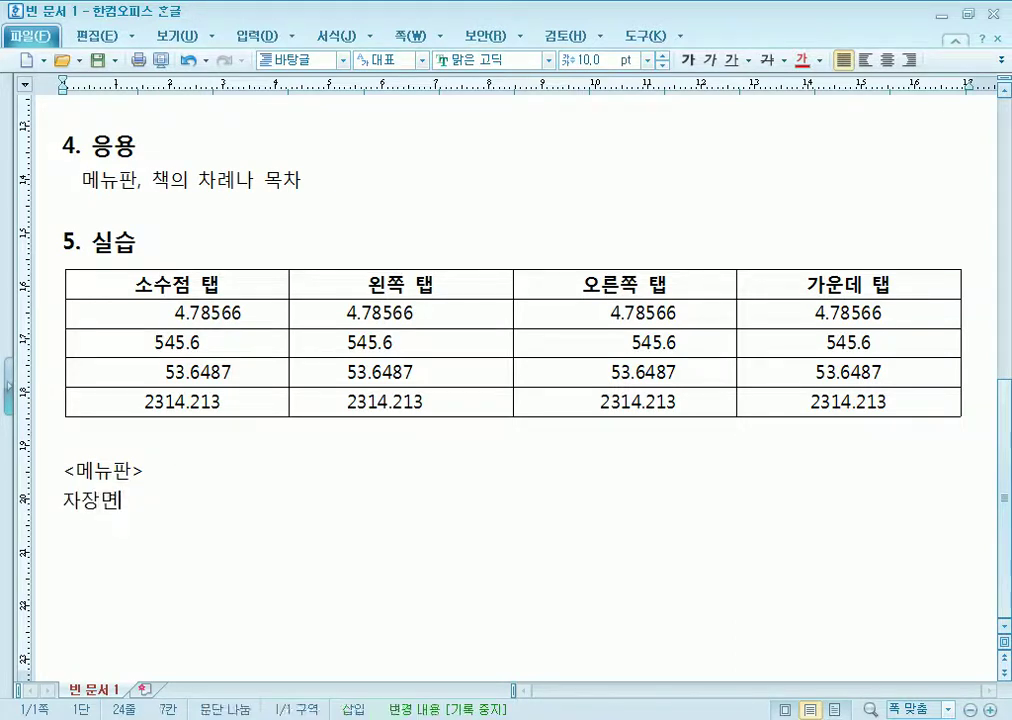
pyautogui.press('Tab')
pyautogui.hotkey('ctrl', 'z')
pyautogui.write('5,000')
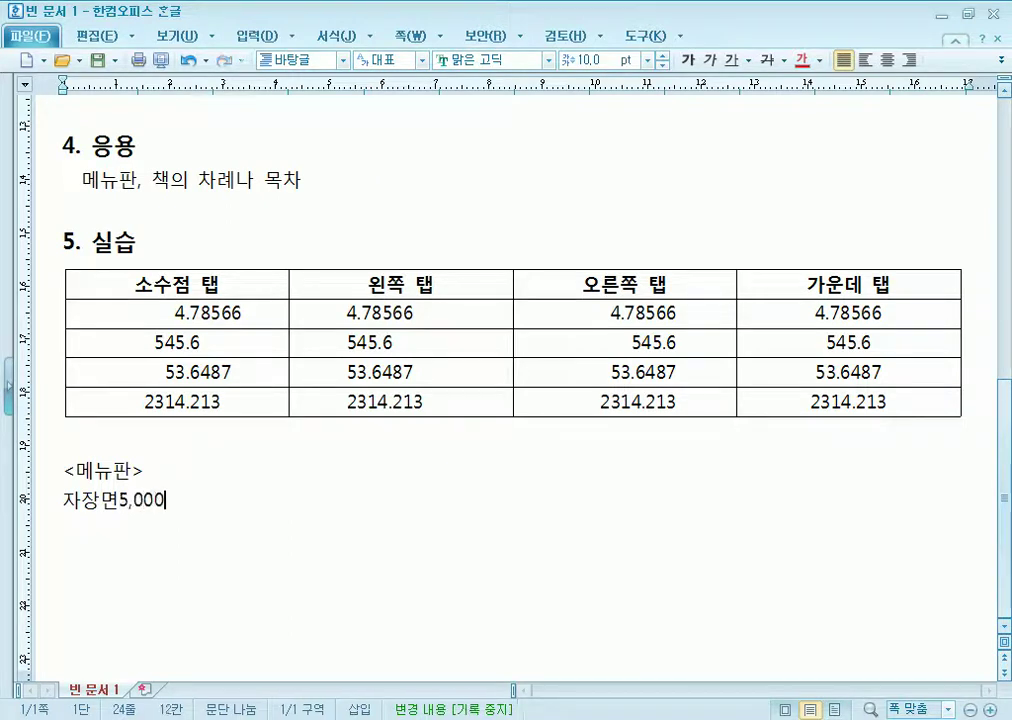
pyautogui.write('원')
pyautogui.press('Return')
pyautogui.write('짬뽕')
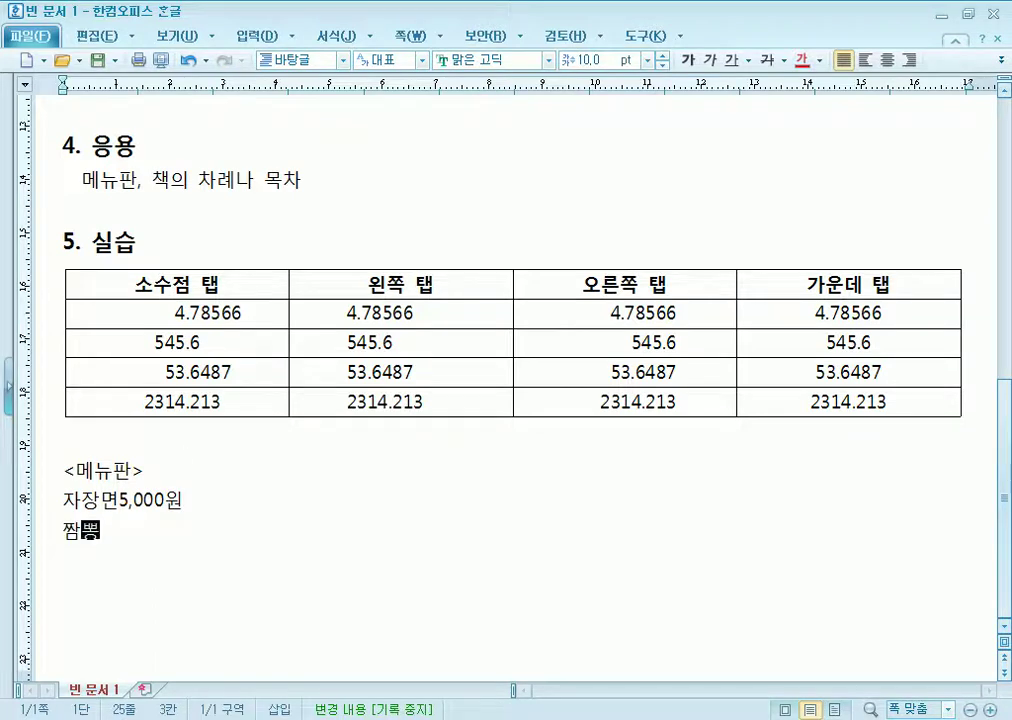
pyautogui.write('6,00')
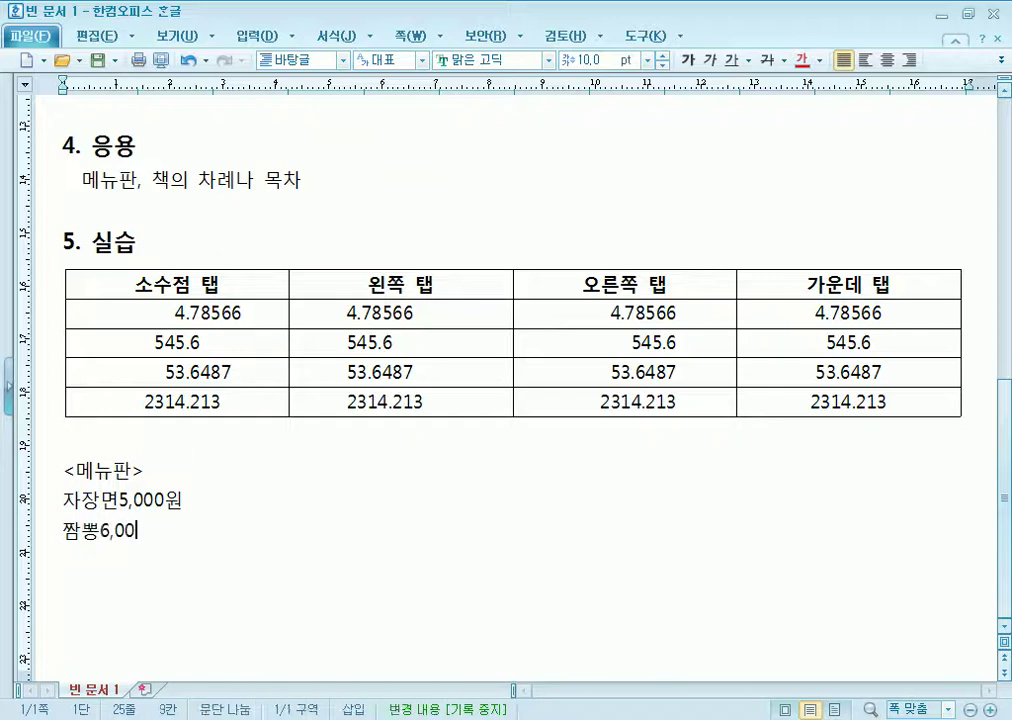
pyautogui.write('0우ㄴ')
pyautogui.press('Return')
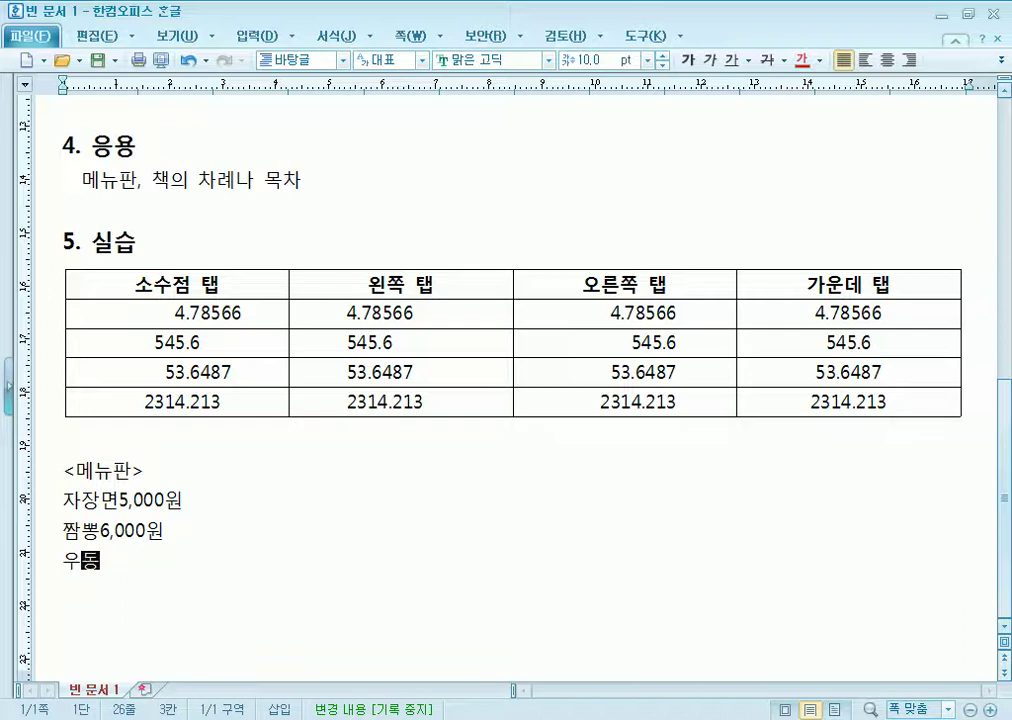
# Add the menu lines "울면5,500원" and "탕수육12,000원" below the 짬뽕 line.
pyautogui.press('BackSpace')
pyautogui.press('BackSpace')
pyautogui.write('움')
pyautogui.press('BackSpace')
pyautogui.write('ㄹ면')
pyautogui.write('5,')
pyautogui.write('500')
pyautogui.write('원')
pyautogui.press('Return')
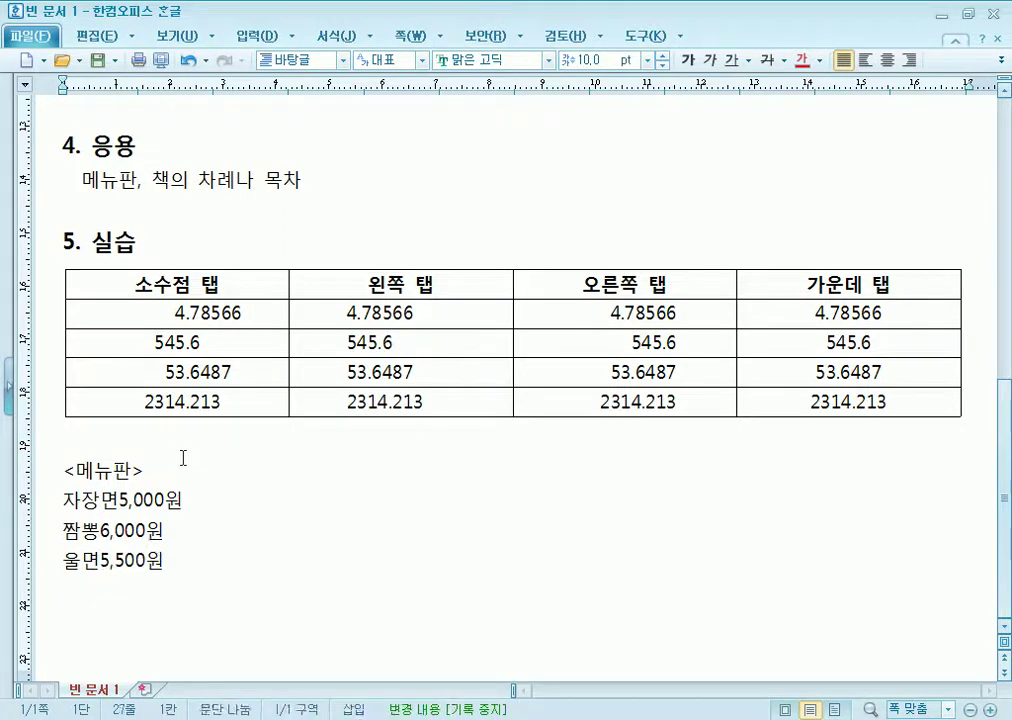
pyautogui.write('탕수육')
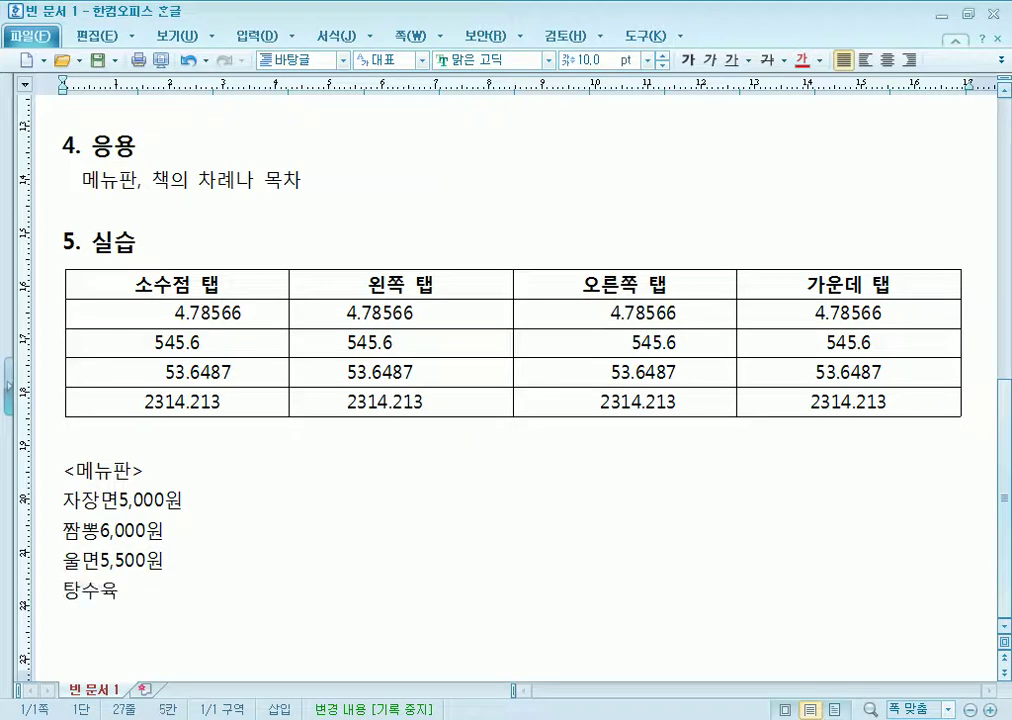
pyautogui.write('12,000원')
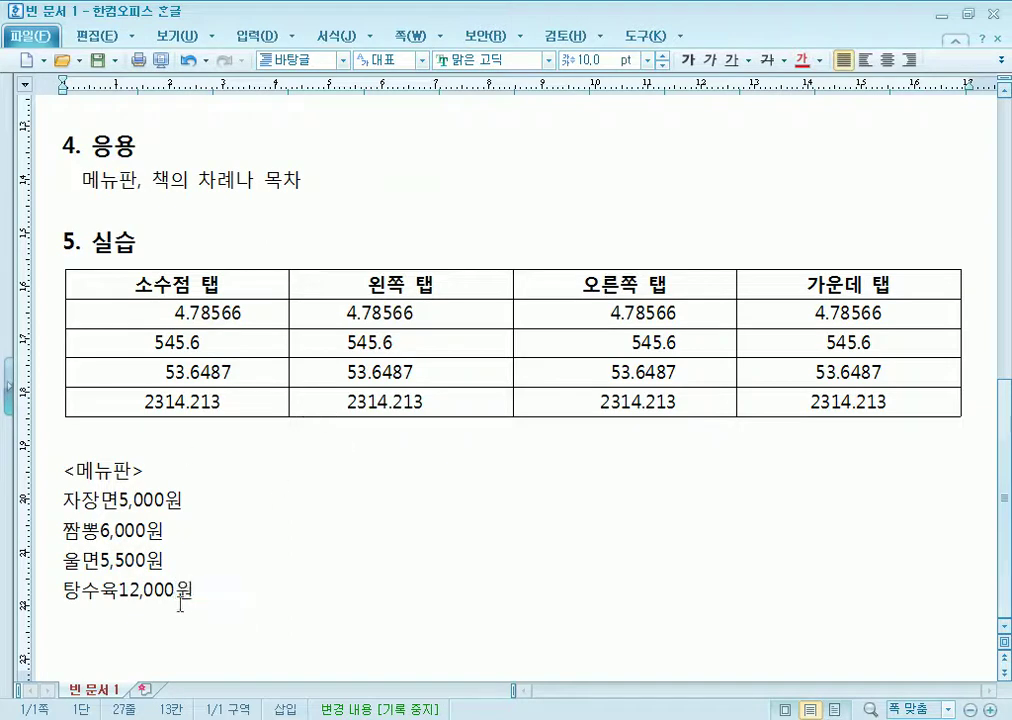
pyautogui.moveTo(115, 597); pyautogui.dragTo(223, 582)
pyautogui.click(225, 576)
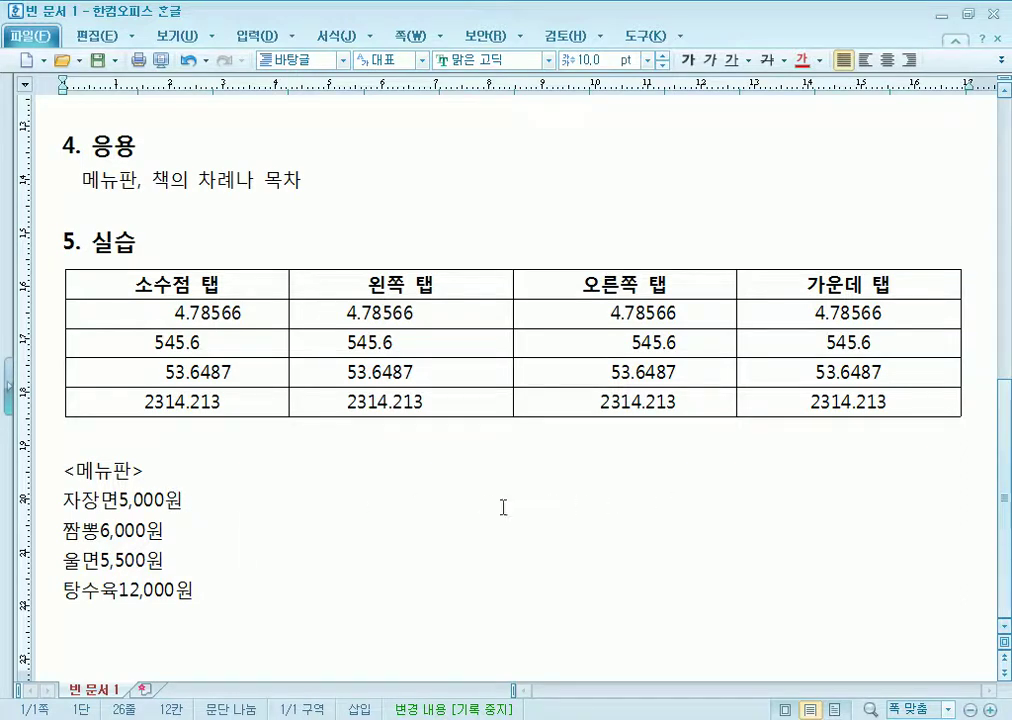
pyautogui.click(241, 597)
pyautogui.press('Return')
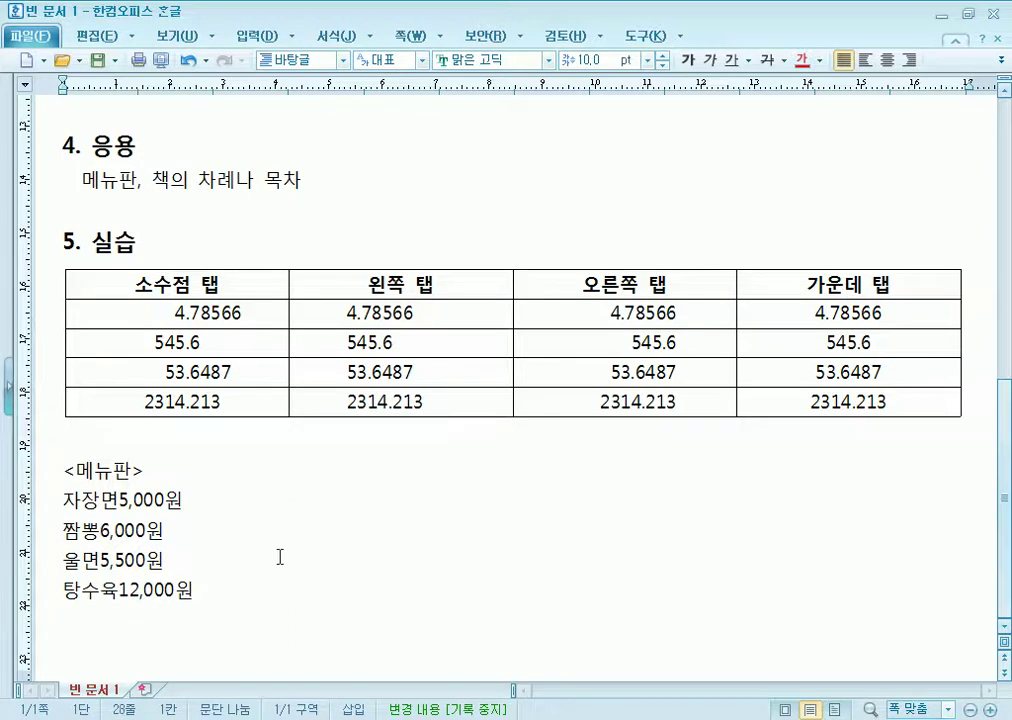
pyautogui.scroll(-1, 280, 557)
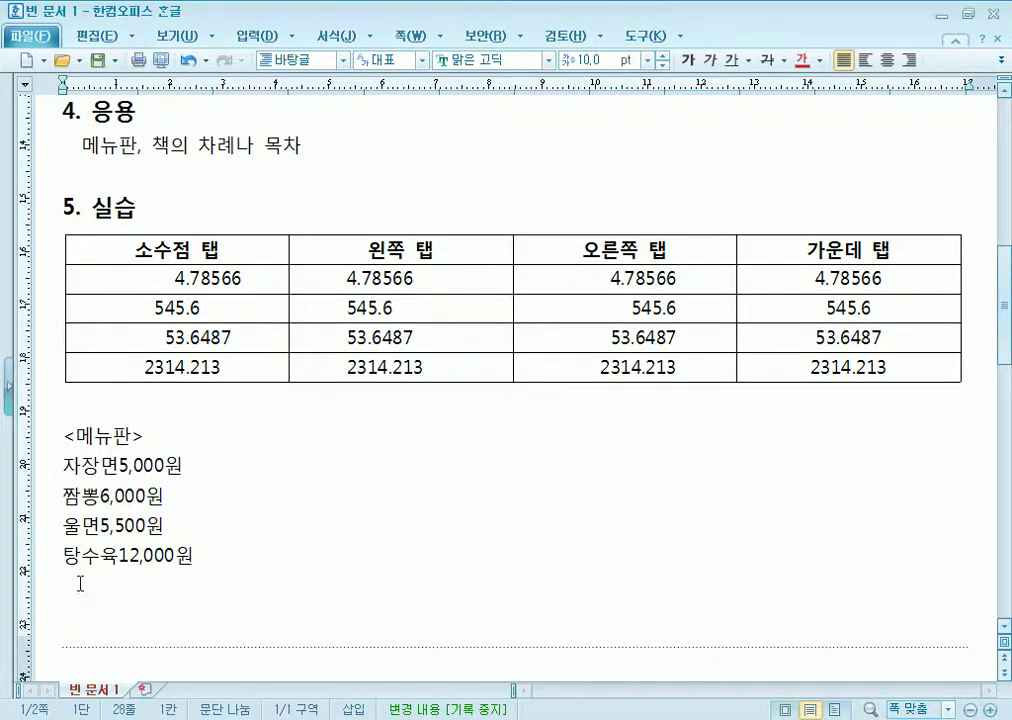
pyautogui.click(219, 563)
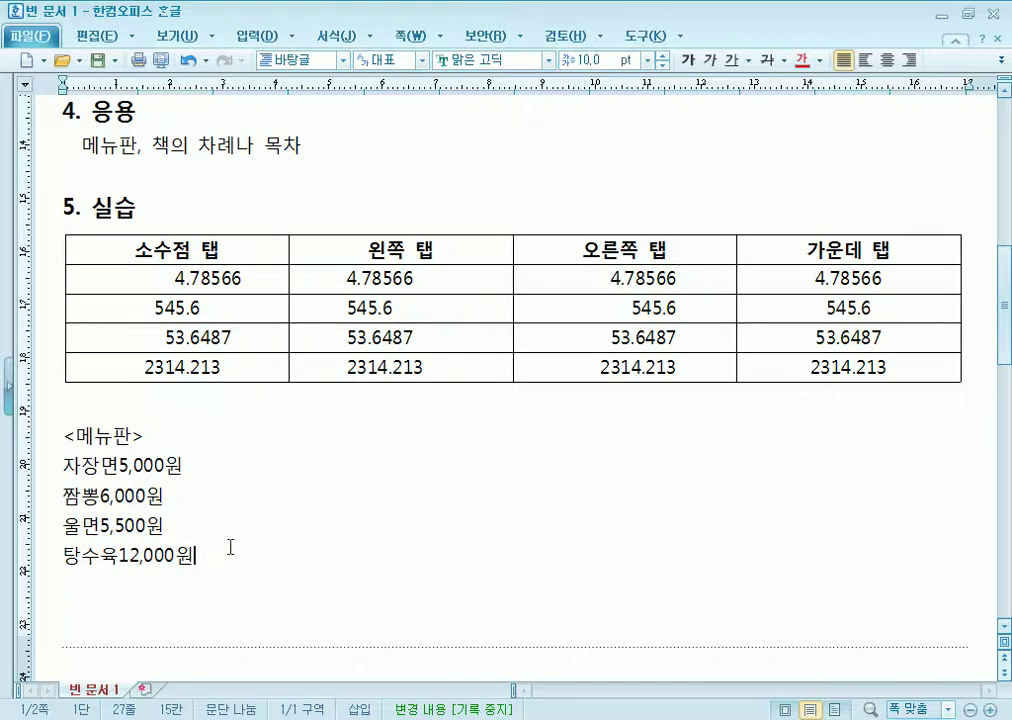
pyautogui.press('Delete')
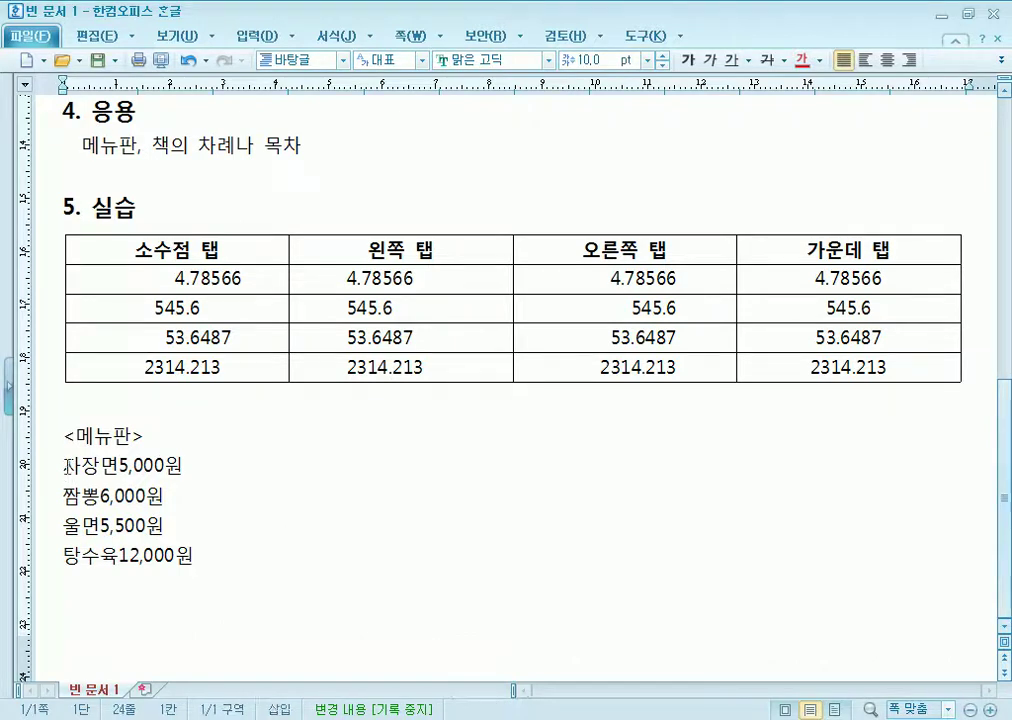
# Add a right tab at about 15.9 on the ruler to the four menu lines under <메뉴판>.
pyautogui.moveTo(67, 466); pyautogui.dragTo(218, 557)
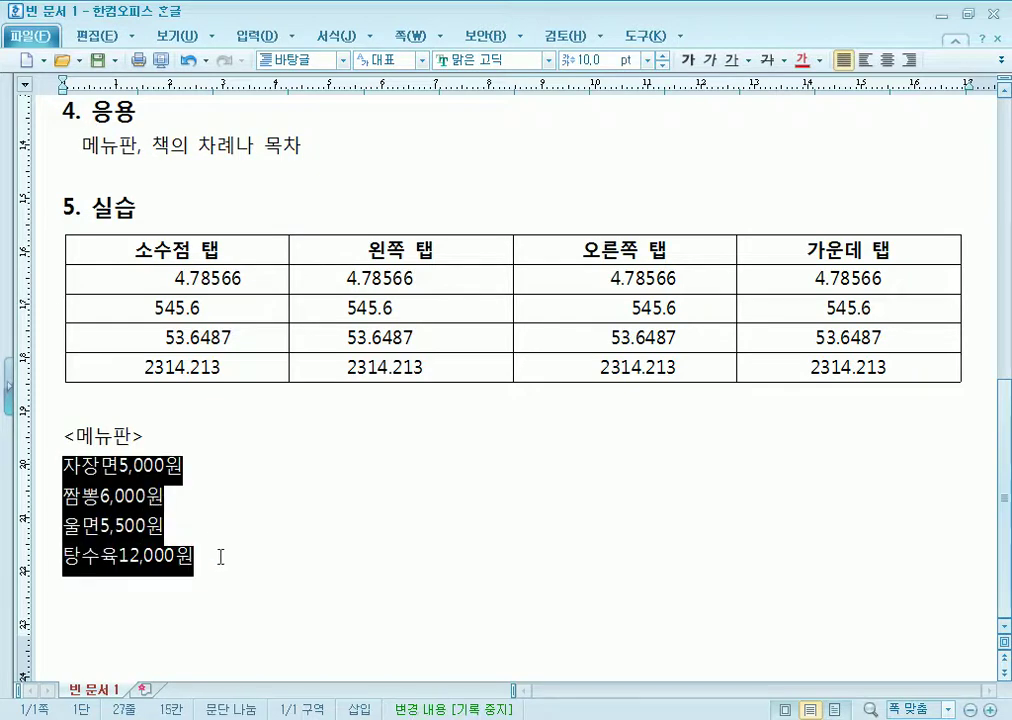
pyautogui.click(117, 442)
pyautogui.moveTo(121, 455); pyautogui.dragTo(120, 524)
pyautogui.click(120, 466)
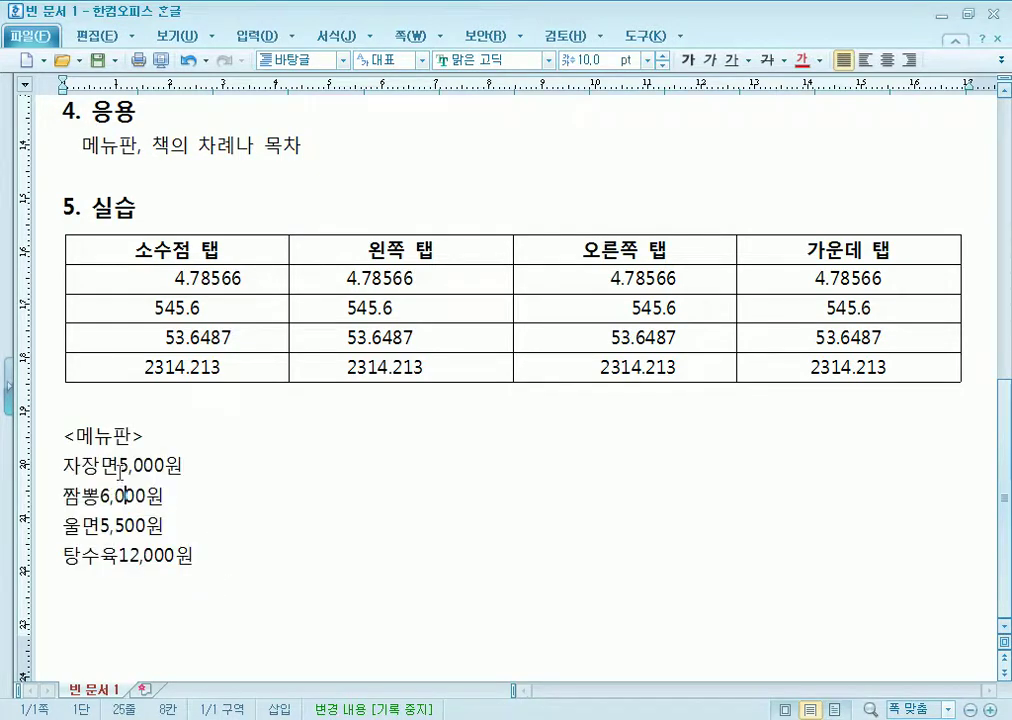
pyautogui.moveTo(120, 466); pyautogui.dragTo(107, 556)
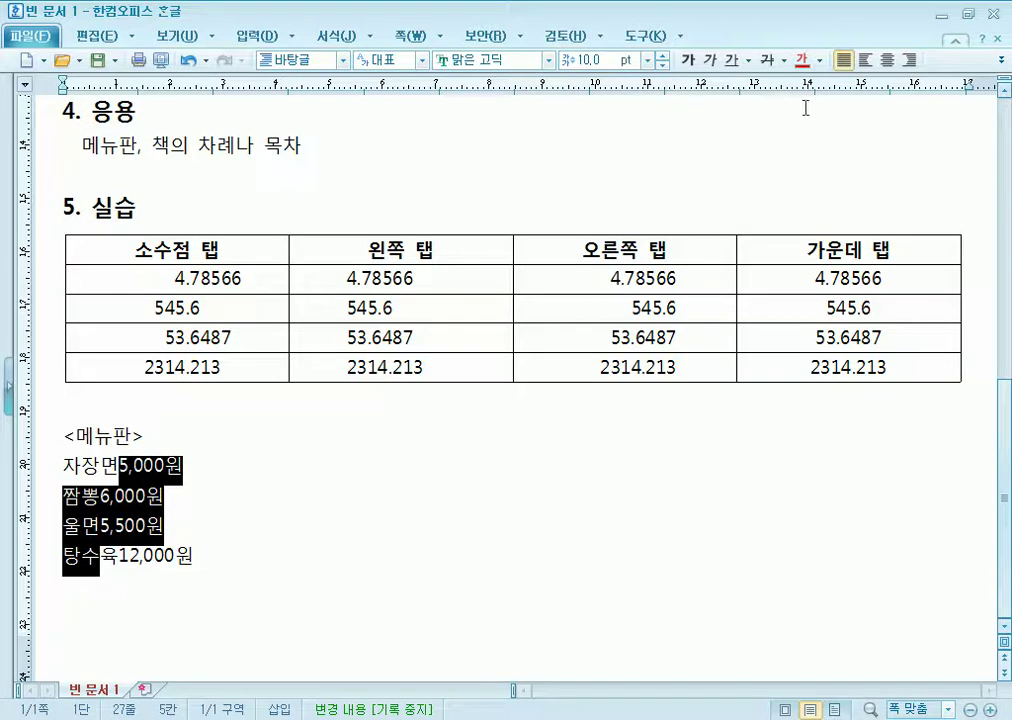
pyautogui.rightClick(910, 81)
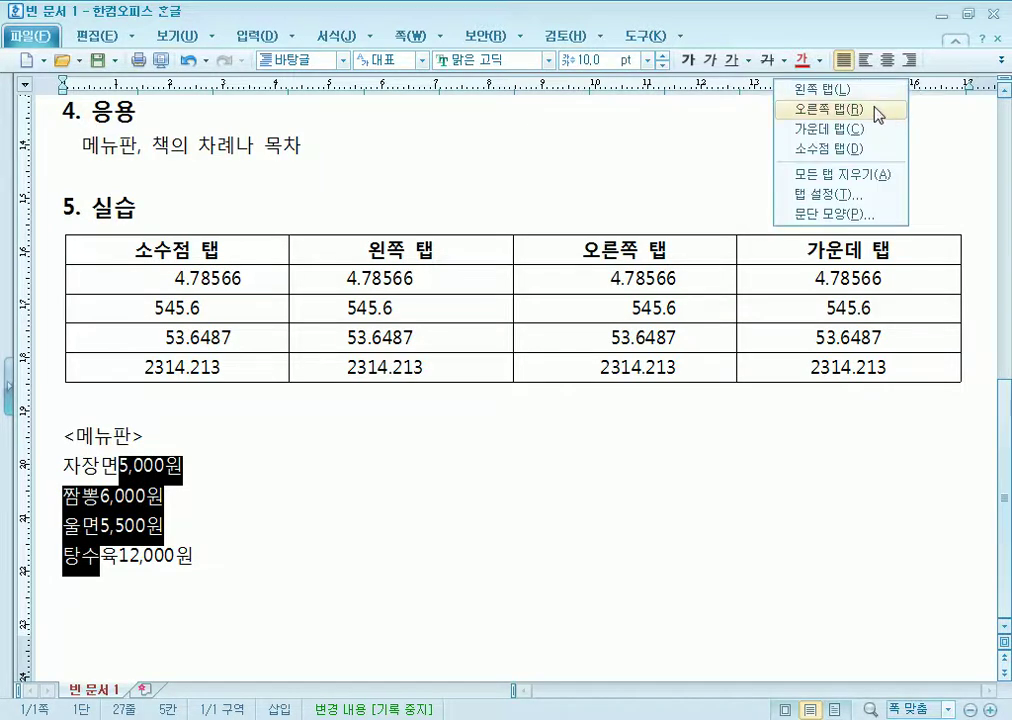
pyautogui.click(878, 113)
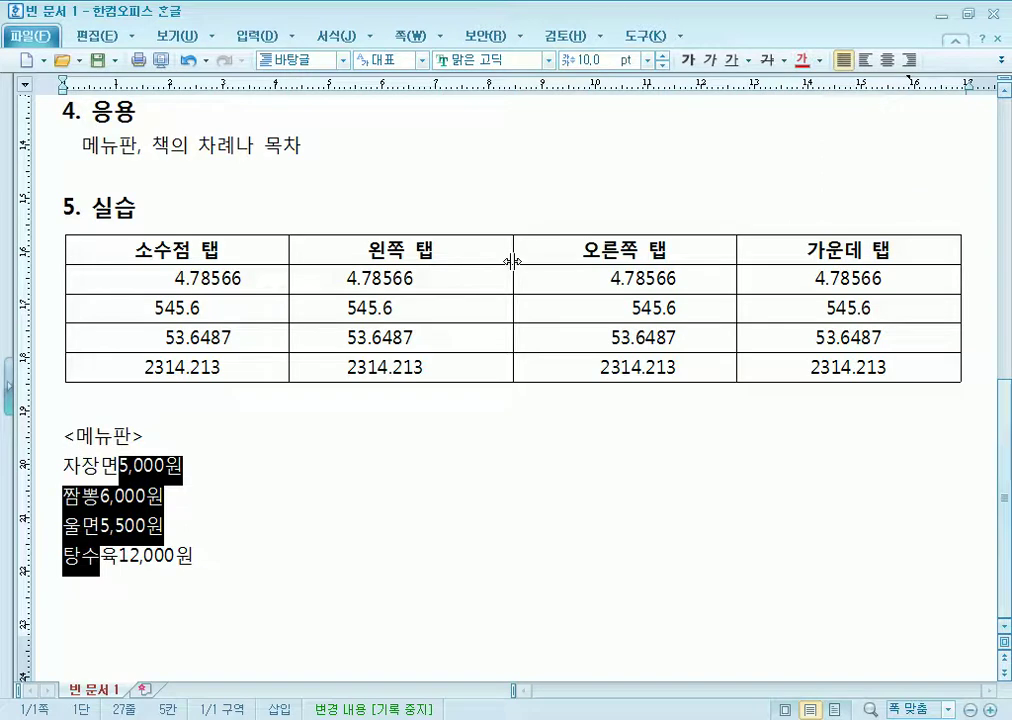
# Insert a tab between the dish name and the price in all four menu lines under <메뉴판>.
pyautogui.click(118, 465)
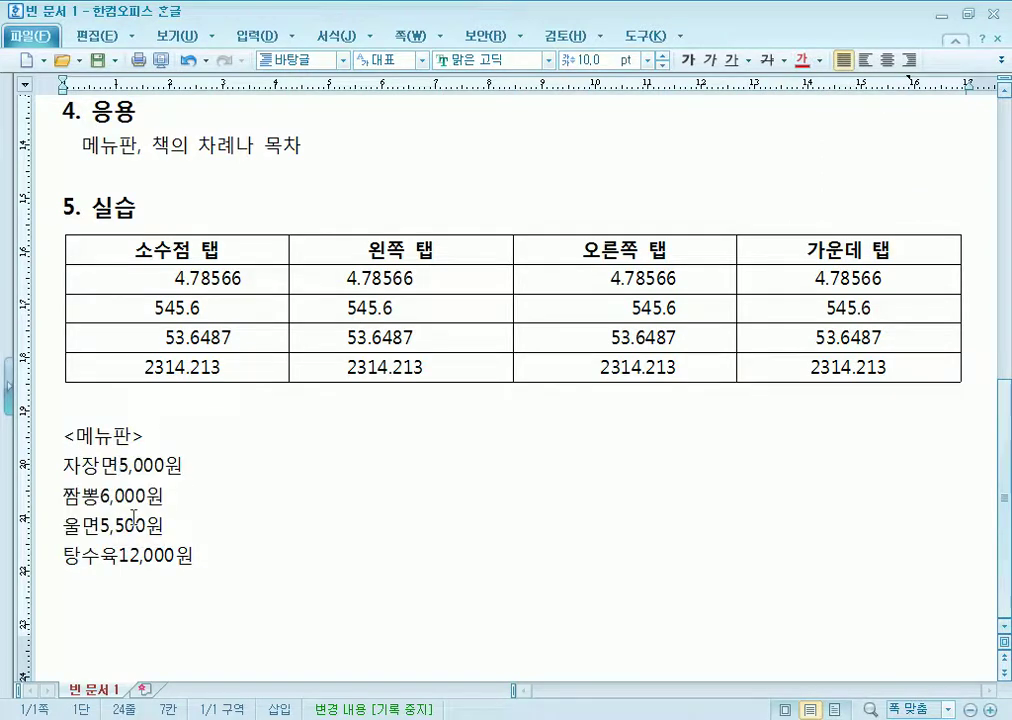
pyautogui.press('Tab')
pyautogui.click(97, 495)
pyautogui.press('Tab')
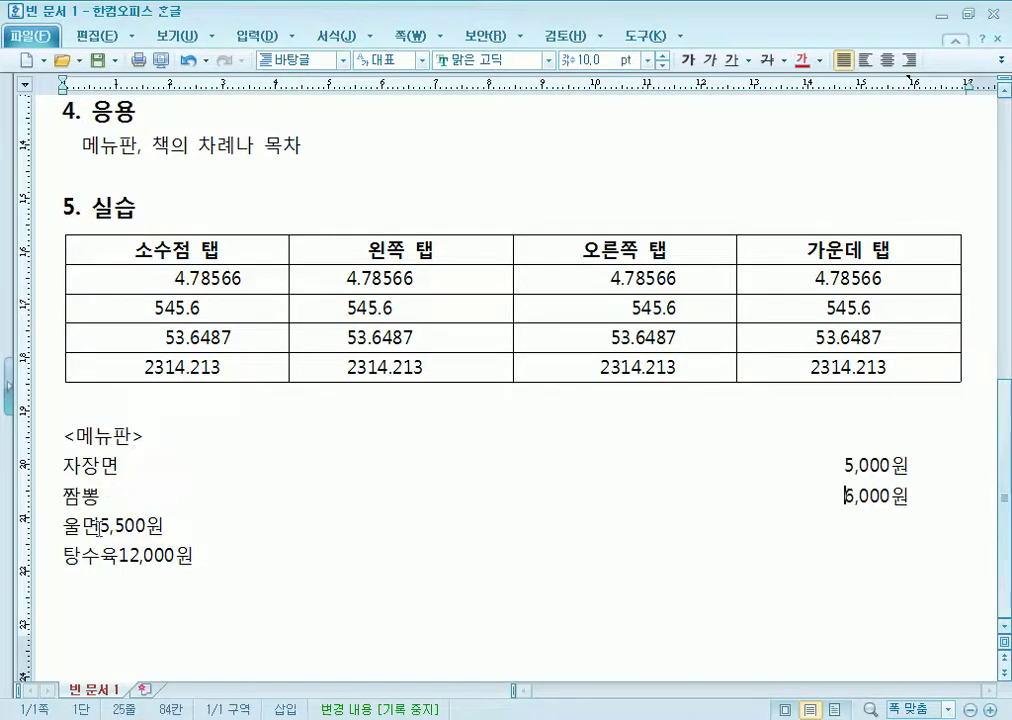
pyautogui.click(96, 525)
pyautogui.press('Tab')
pyautogui.click(115, 555)
pyautogui.press('Tab')
pyautogui.click(135, 466)
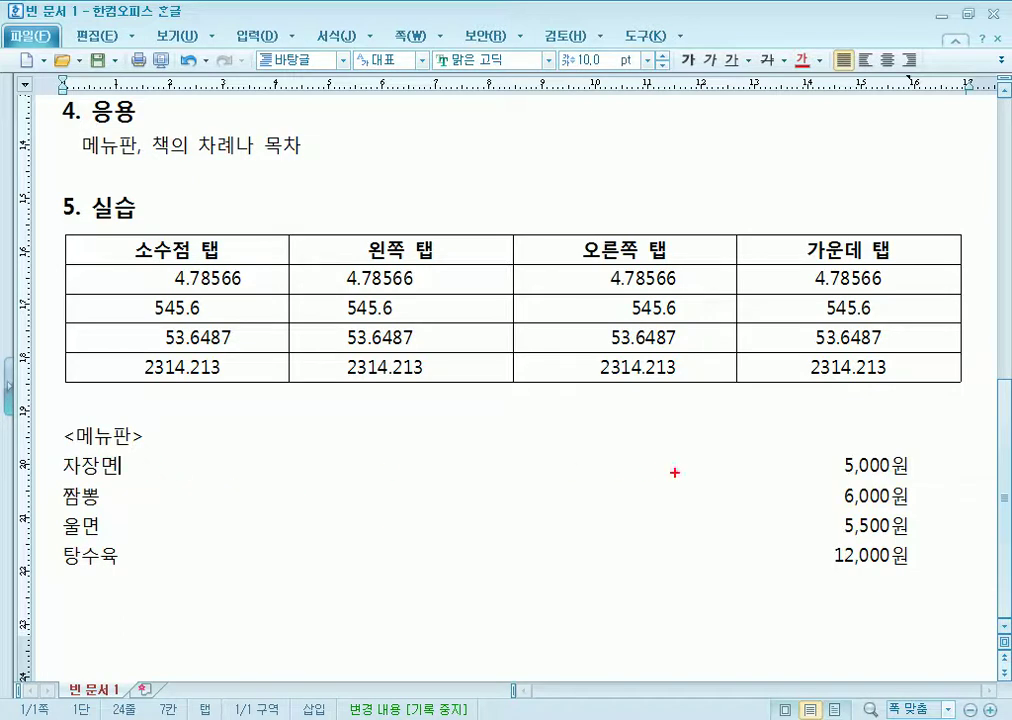
pyautogui.moveTo(909, 455); pyautogui.dragTo(888, 586)
pyautogui.moveTo(915, 462); pyautogui.dragTo(894, 540)
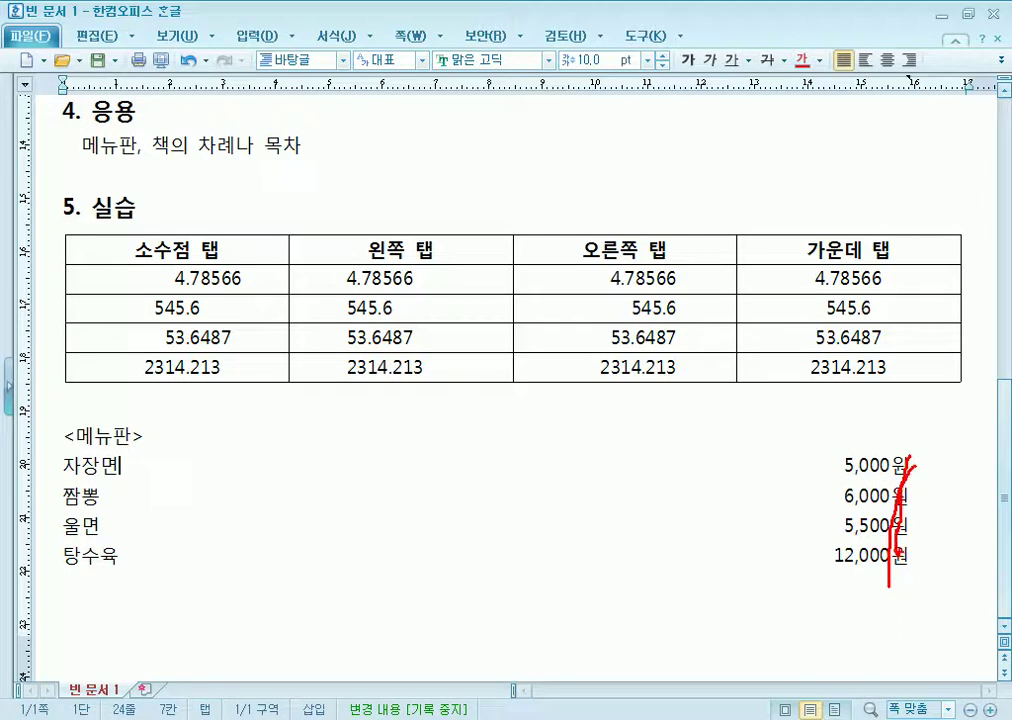
pyautogui.press('Escape')
pyautogui.hotkey('ctrl', '2')
pyautogui.moveTo(909, 470); pyautogui.dragTo(910, 569)
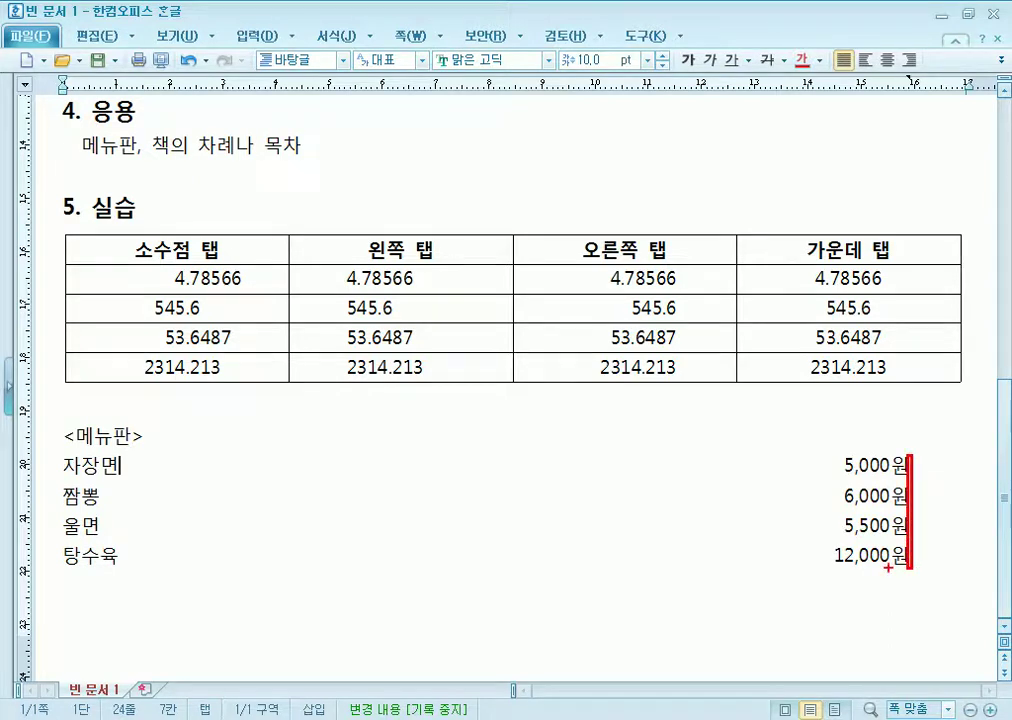
pyautogui.press('Escape')
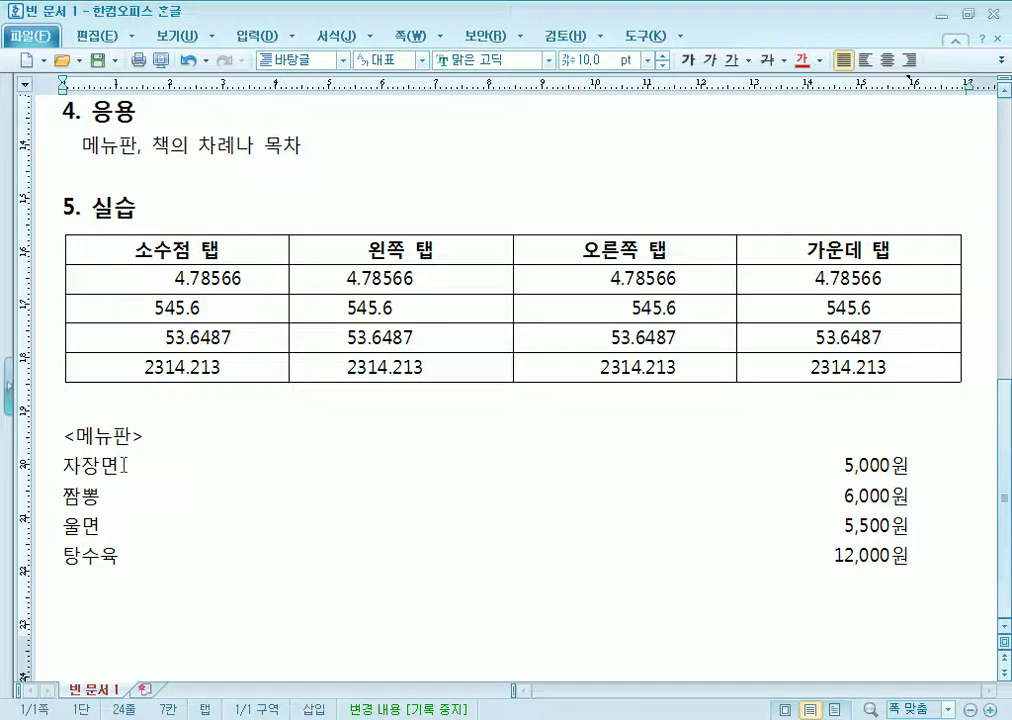
# Apply a round-dot fill to the 450.3 pt right tab of the four menu lines through the paragraph tab settings.
pyautogui.moveTo(122, 465); pyautogui.dragTo(183, 564)
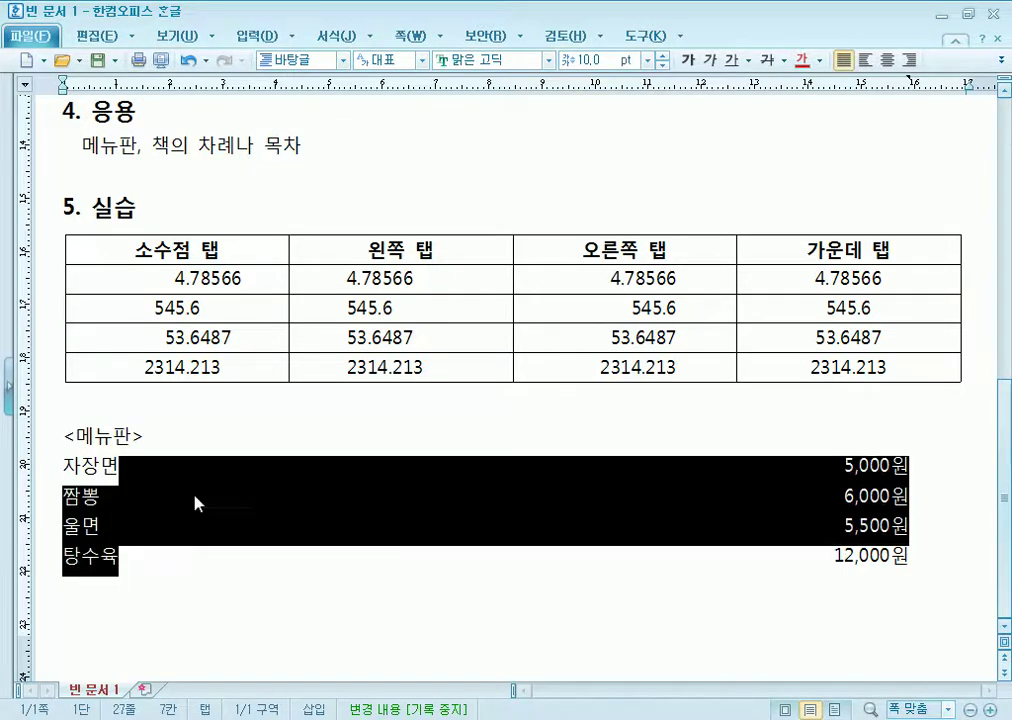
pyautogui.scroll(5, 199, 413)
pyautogui.scroll(-5, 330, 402)
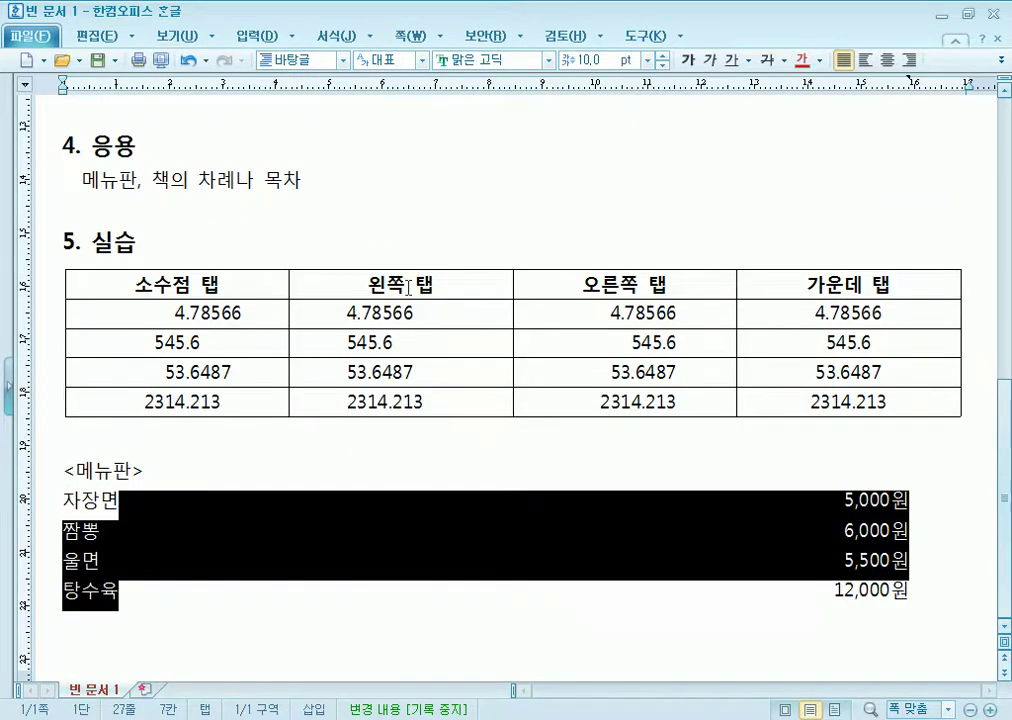
pyautogui.click(333, 36)
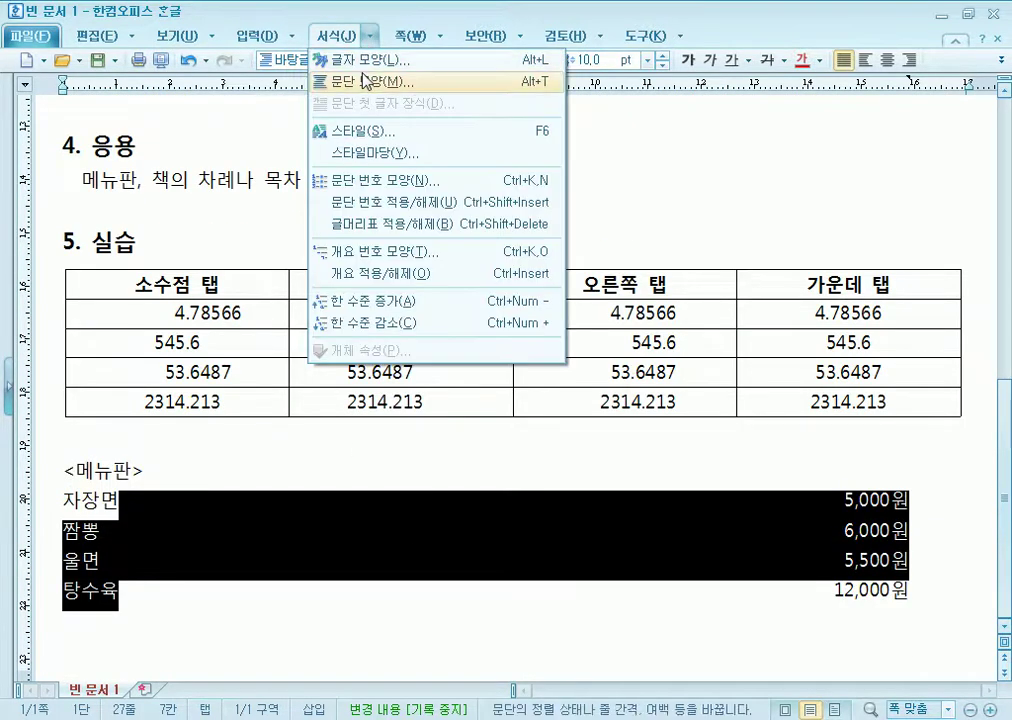
pyautogui.click(367, 80)
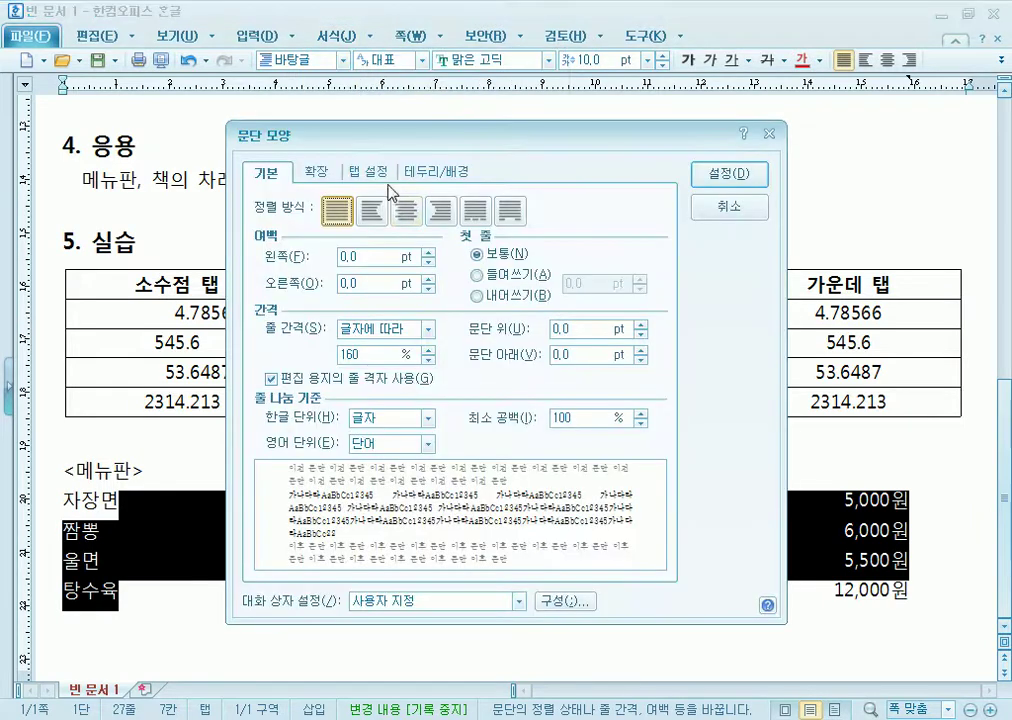
pyautogui.click(368, 171)
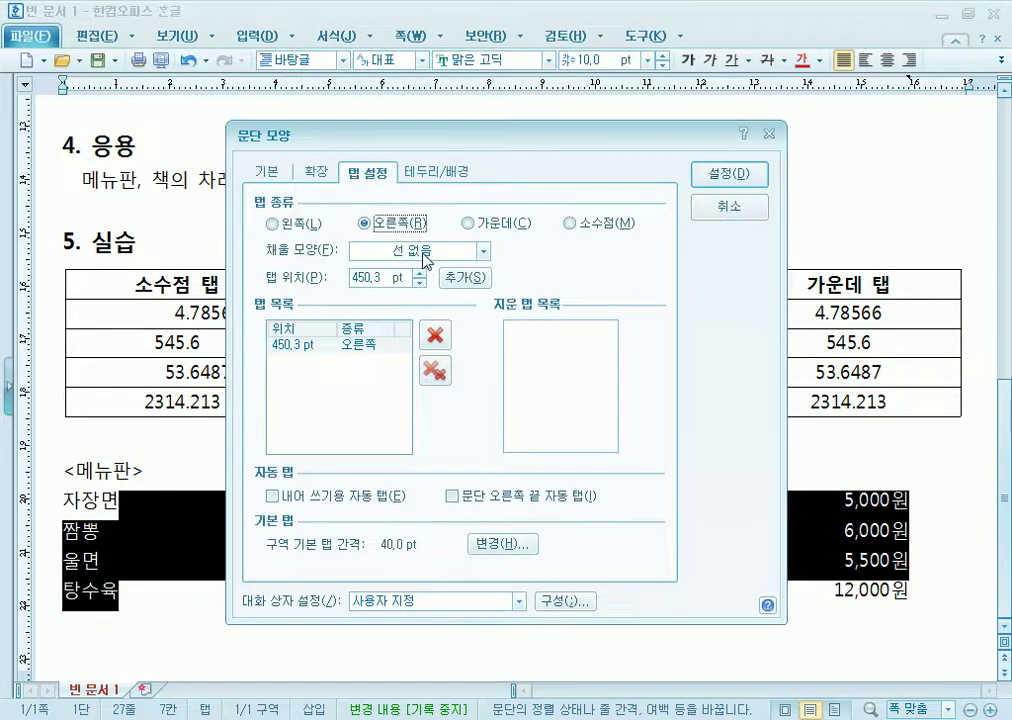
pyautogui.moveTo(256, 238)
pyautogui.mouseDown()
pyautogui.moveTo(328, 262)
pyautogui.moveTo(504, 263)
pyautogui.mouseUp()
pyautogui.click(484, 251)
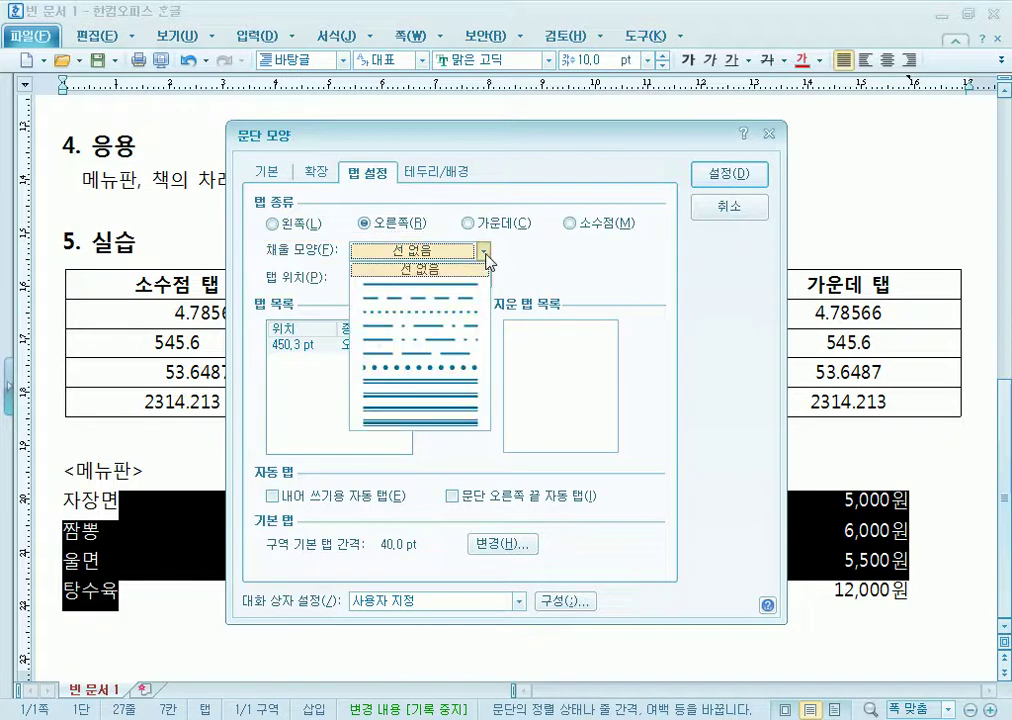
pyautogui.click(404, 368)
pyautogui.click(467, 285)
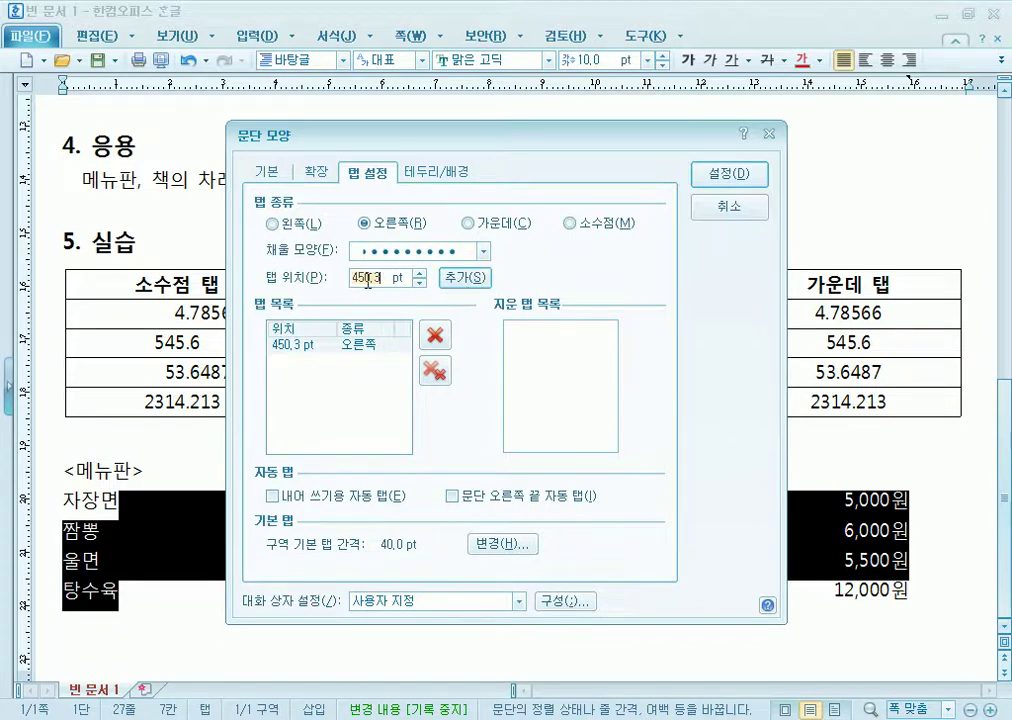
pyautogui.moveTo(257, 268); pyautogui.dragTo(440, 293)
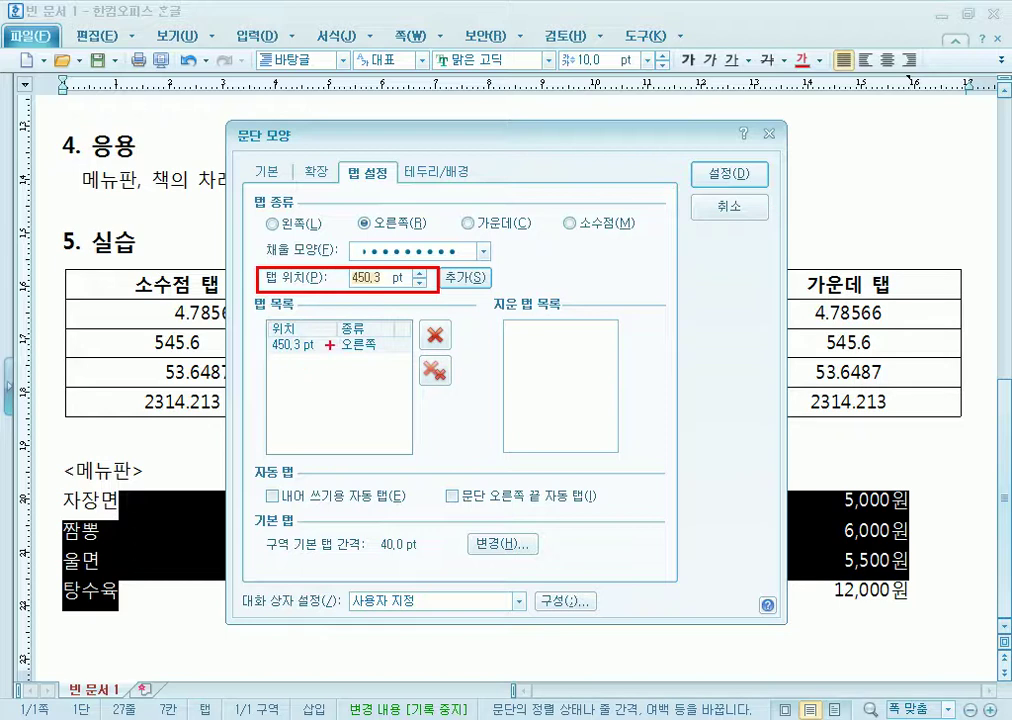
pyautogui.moveTo(518, 253)
pyautogui.mouseDown()
pyautogui.moveTo(635, 188)
pyautogui.moveTo(890, 80)
pyautogui.mouseUp()
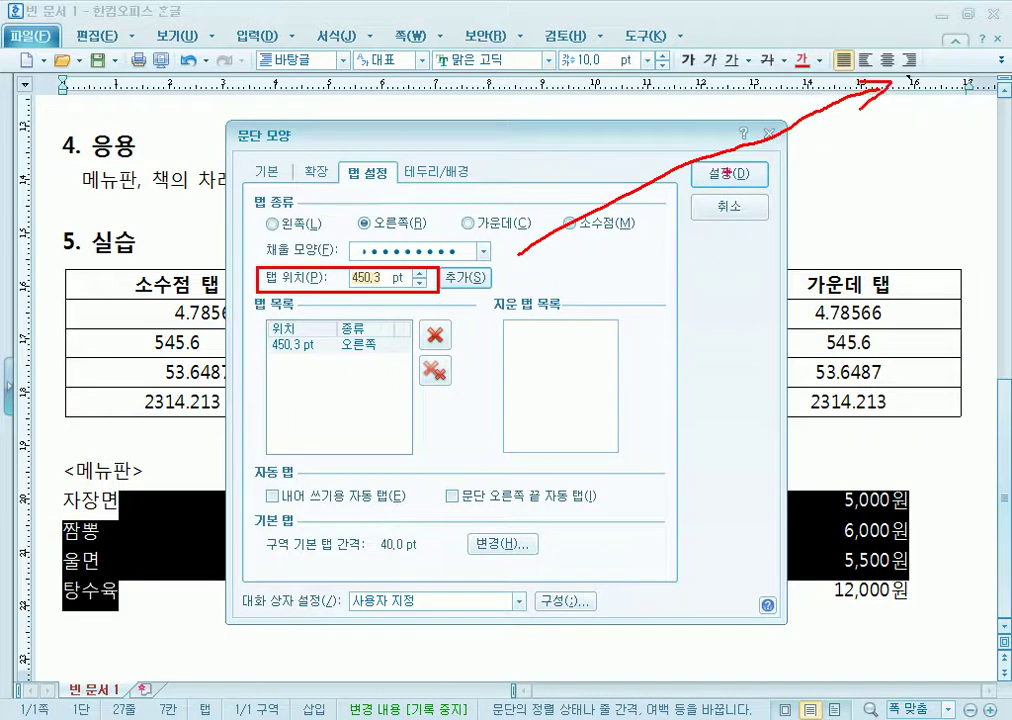
pyautogui.moveTo(522, 243); pyautogui.dragTo(569, 265)
pyautogui.press('Escape')
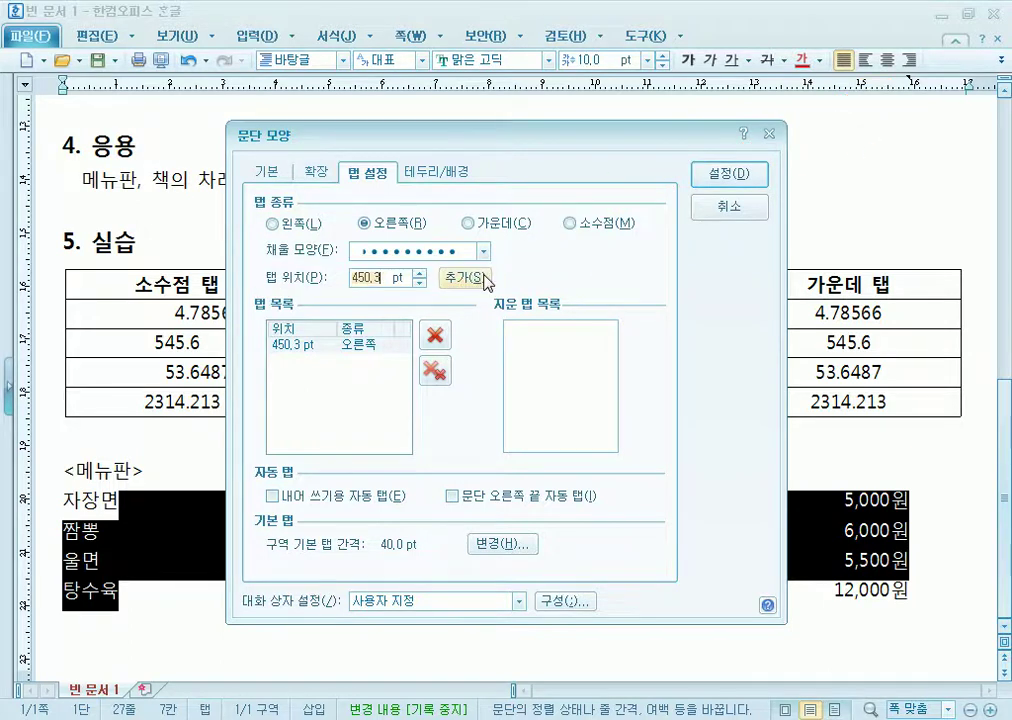
pyautogui.click(728, 174)
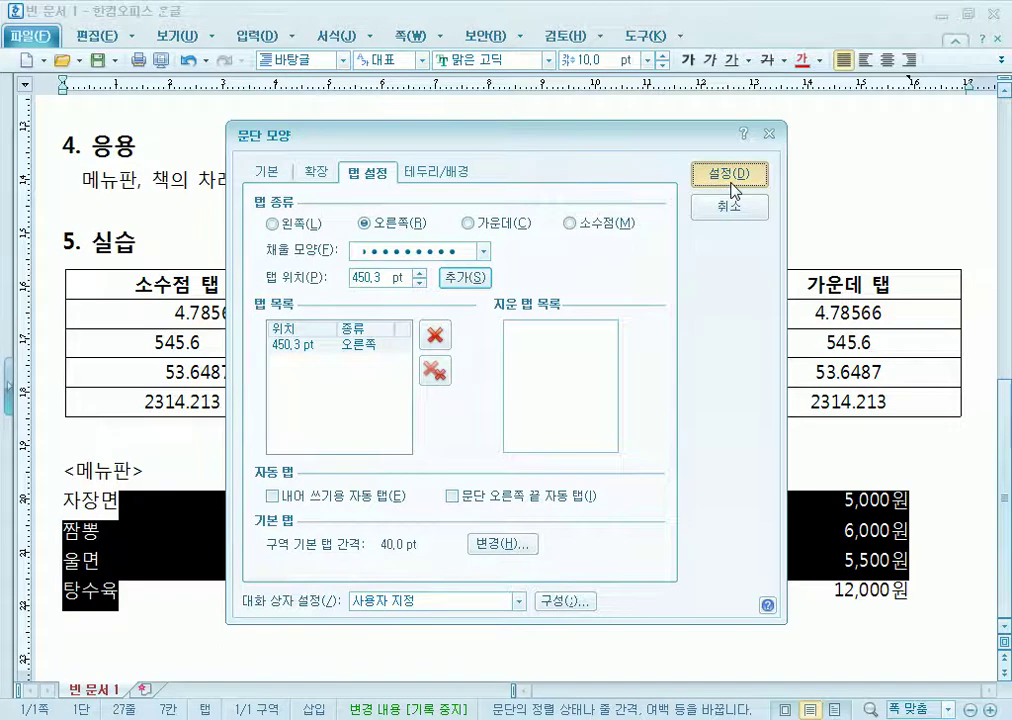
pyautogui.click(380, 619)
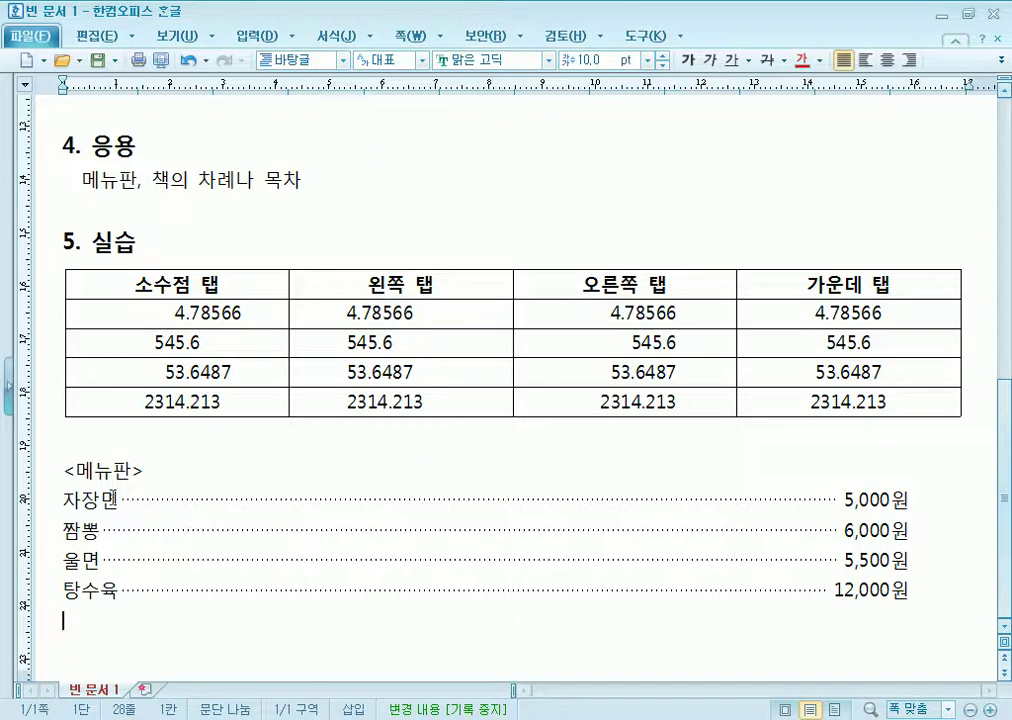
# Add a space before and after the dotted leader in each of the four menu lines.
pyautogui.click(120, 500)
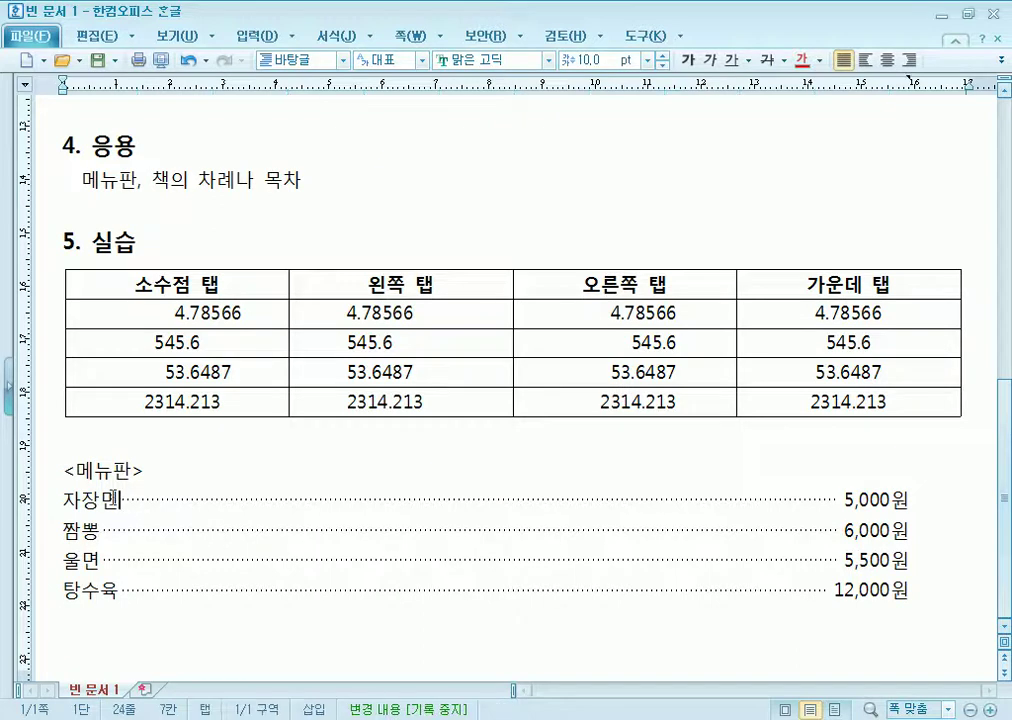
pyautogui.click(833, 500)
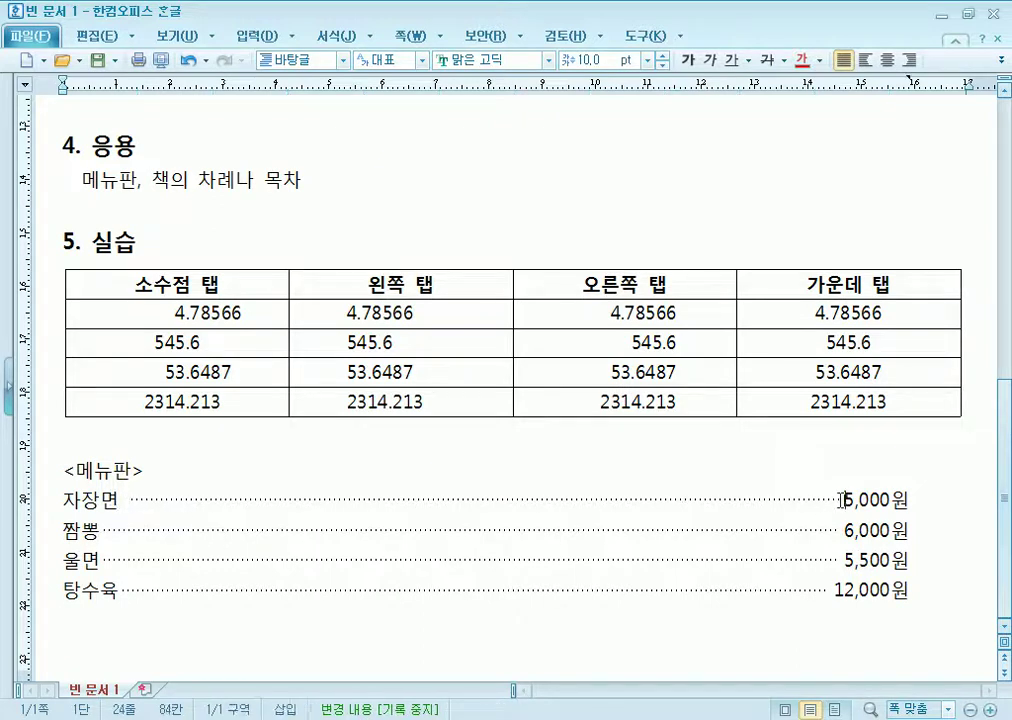
pyautogui.click(105, 531)
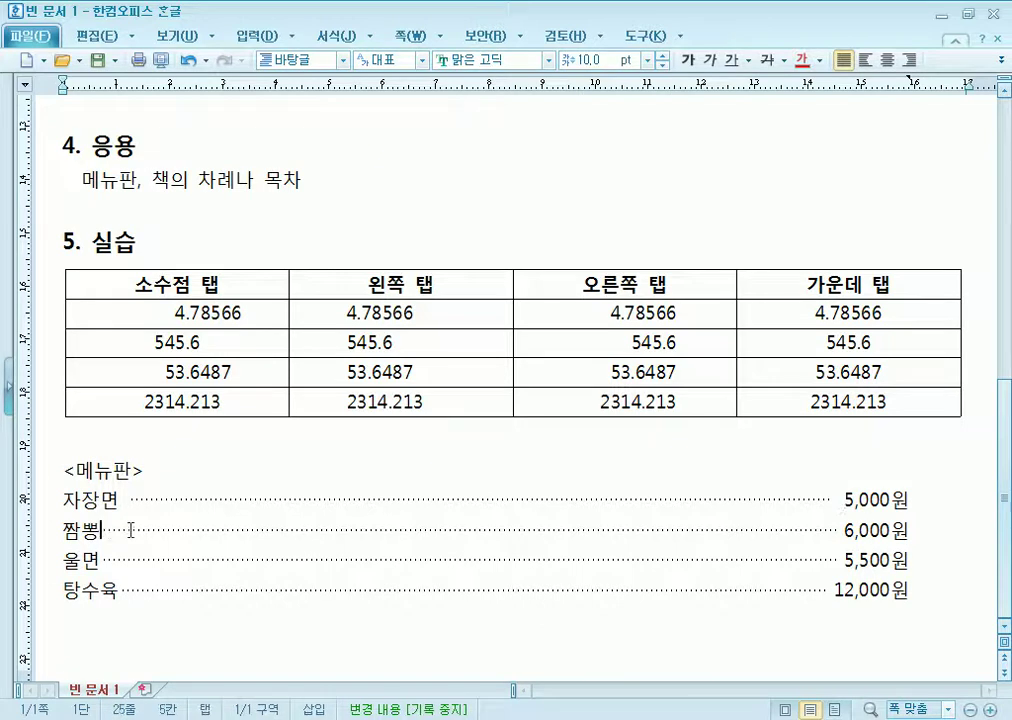
pyautogui.click(843, 530)
pyautogui.click(835, 590)
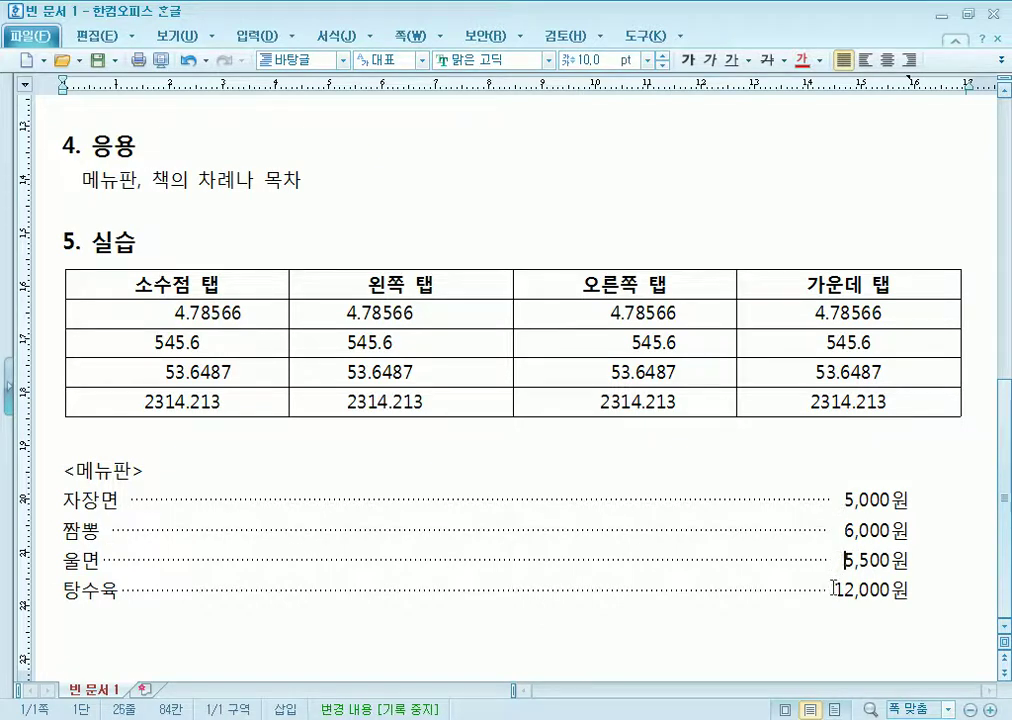
pyautogui.click(117, 590)
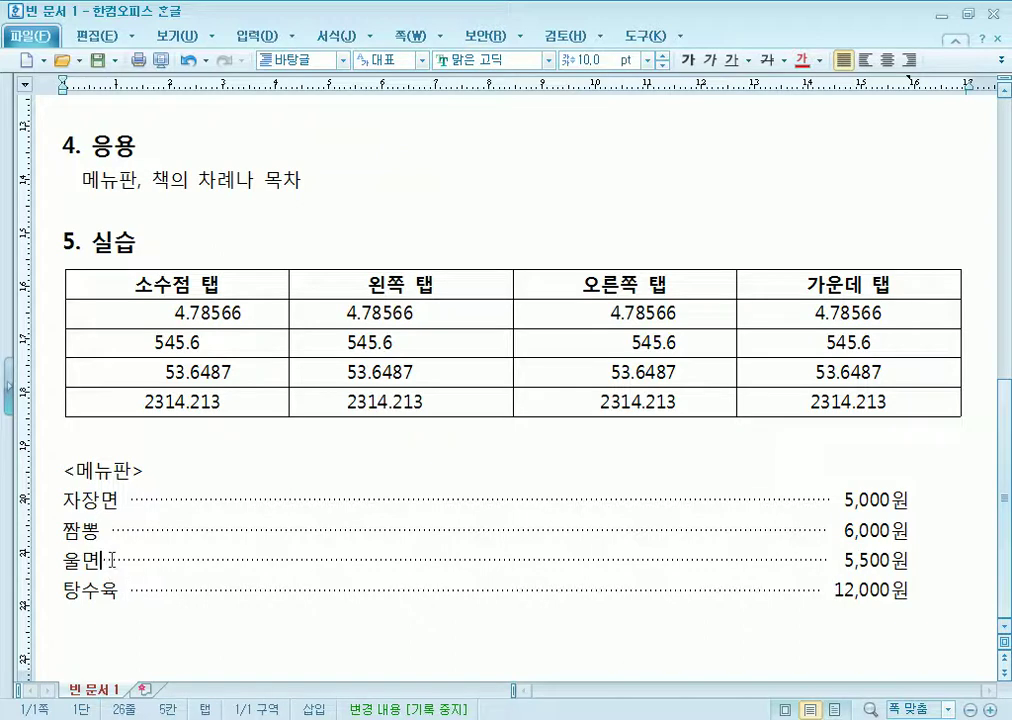
# Make the <메뉴판> heading bold, enlarge its font by two size steps and center it.
pyautogui.moveTo(136, 475); pyautogui.dragTo(60, 470)
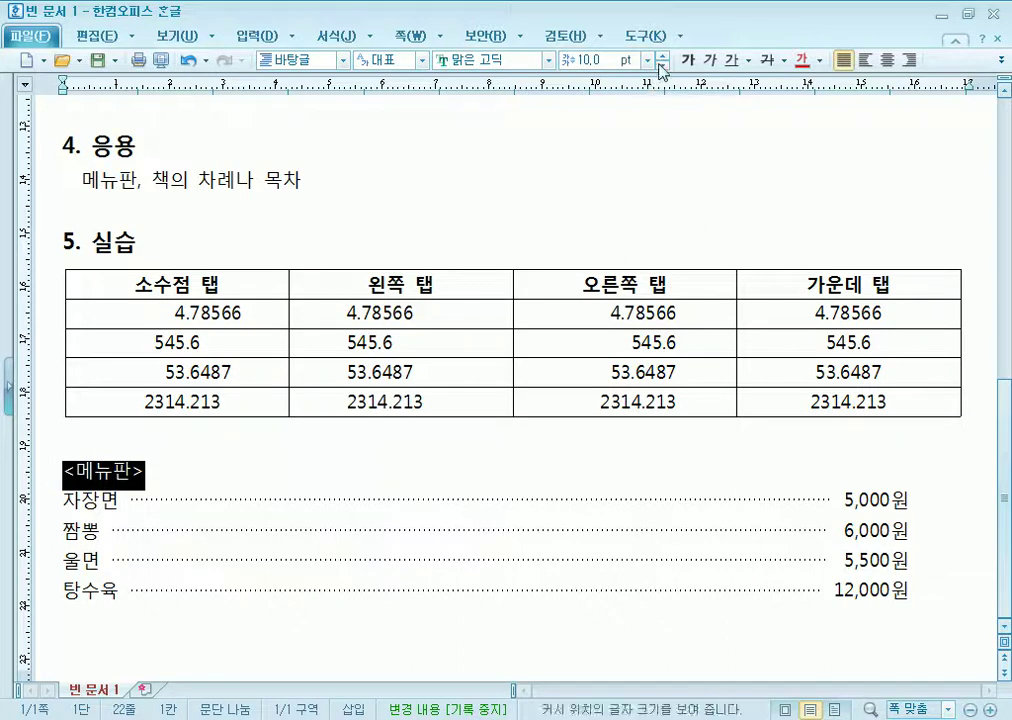
pyautogui.click(688, 59)
pyautogui.click(661, 55)
pyautogui.click(663, 55)
pyautogui.click(887, 60)
pyautogui.click(456, 497)
pyautogui.click(338, 574)
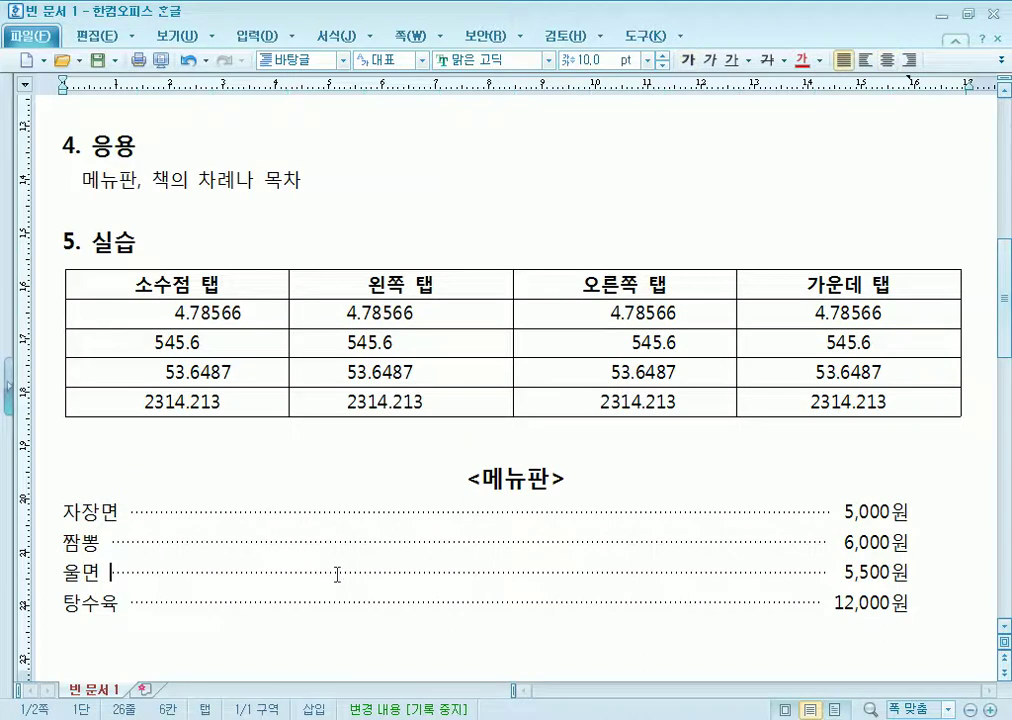
# Add a menu line below 탕수육 with "볶음밥", a tab and the price "7,000원".
pyautogui.click(908, 603)
pyautogui.scroll(-1, 888, 560)
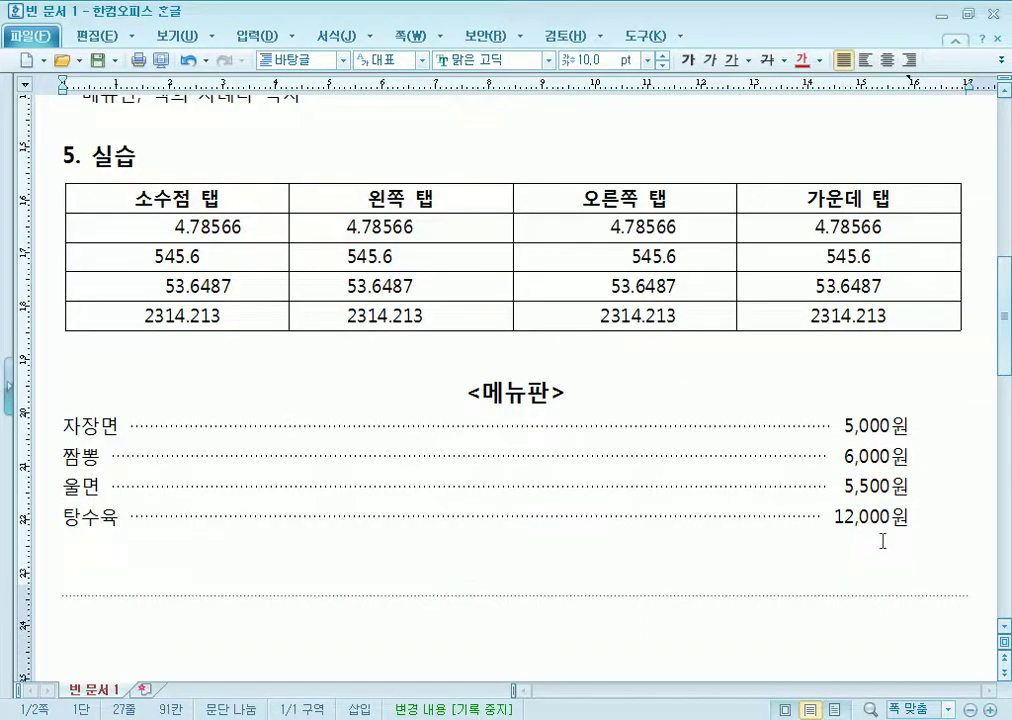
pyautogui.press('Return')
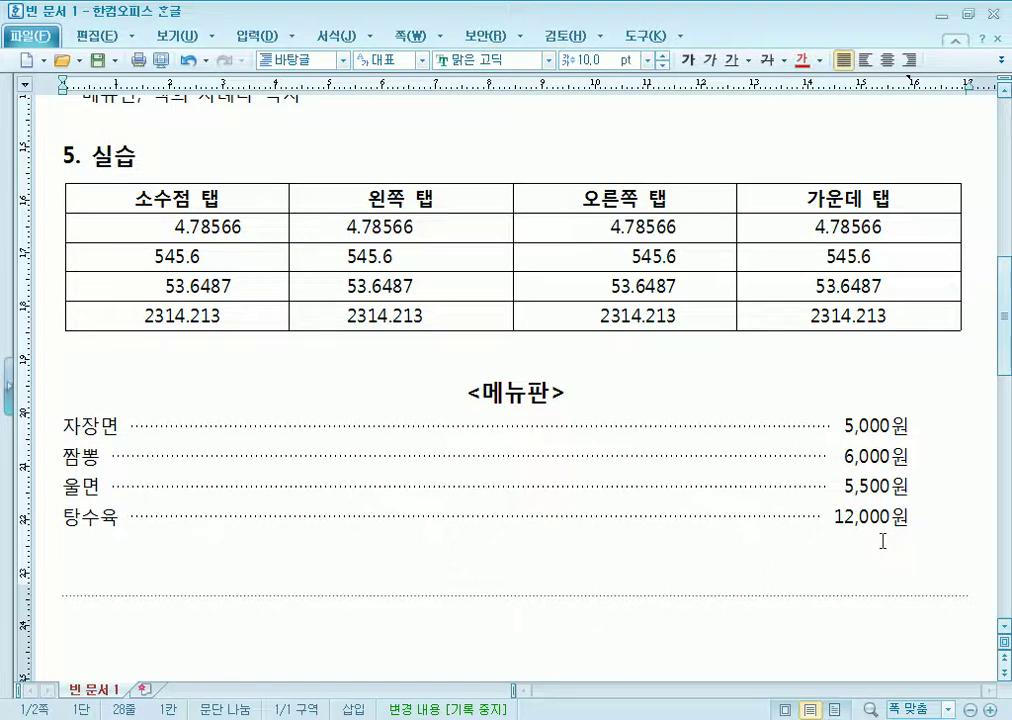
pyautogui.write('볶')
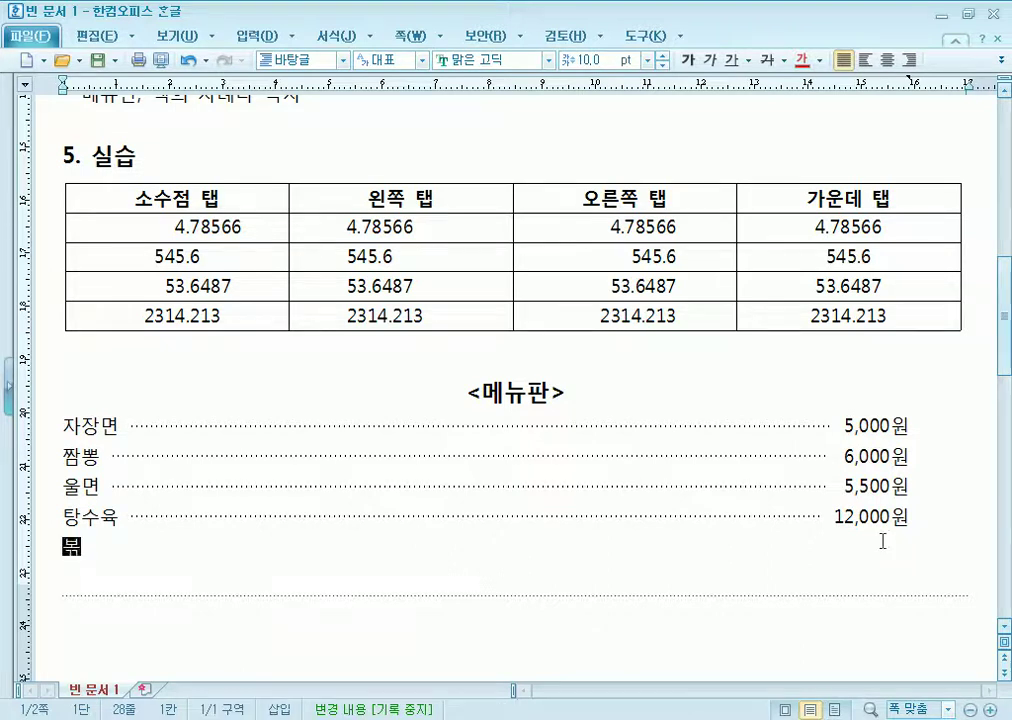
pyautogui.write('음')
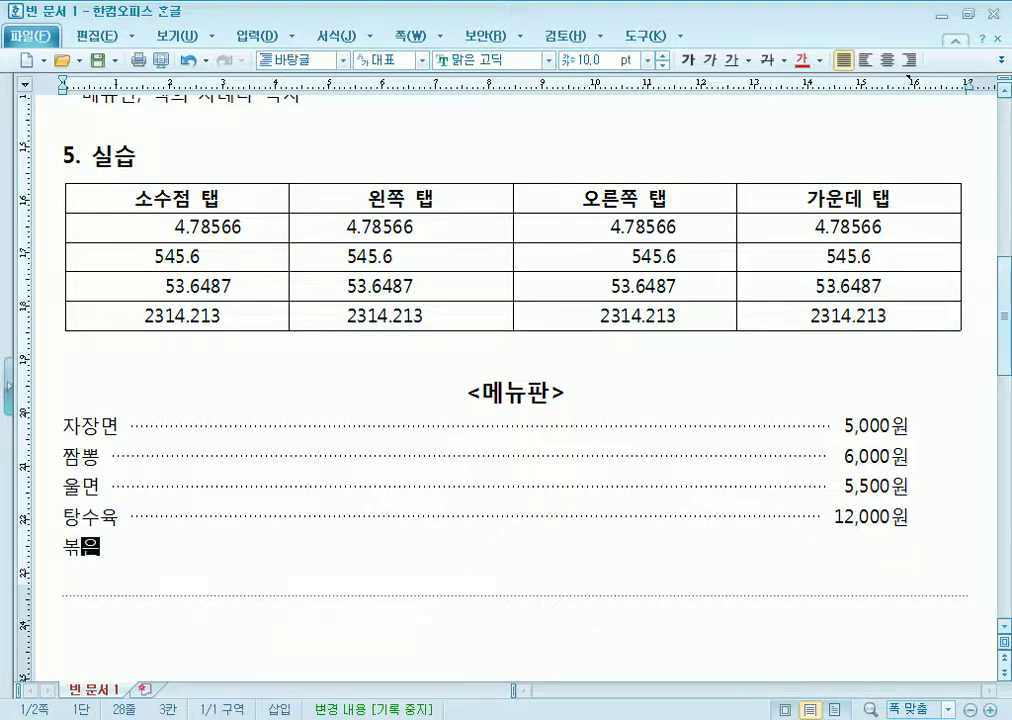
pyautogui.write('밥')
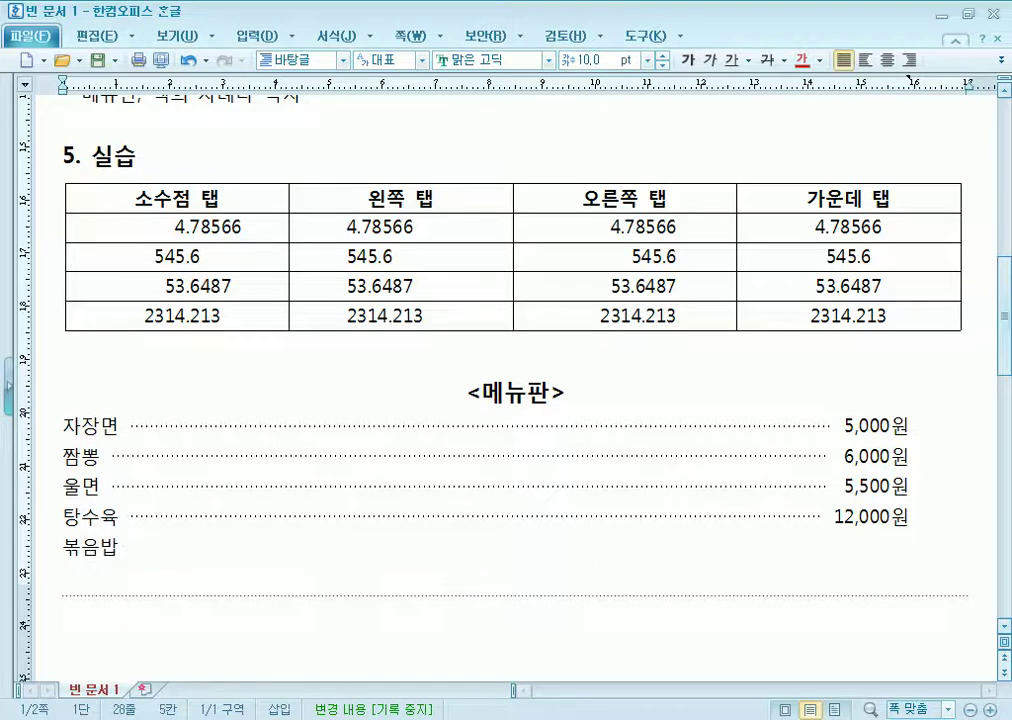
pyautogui.press('Tab')
pyautogui.write('기')
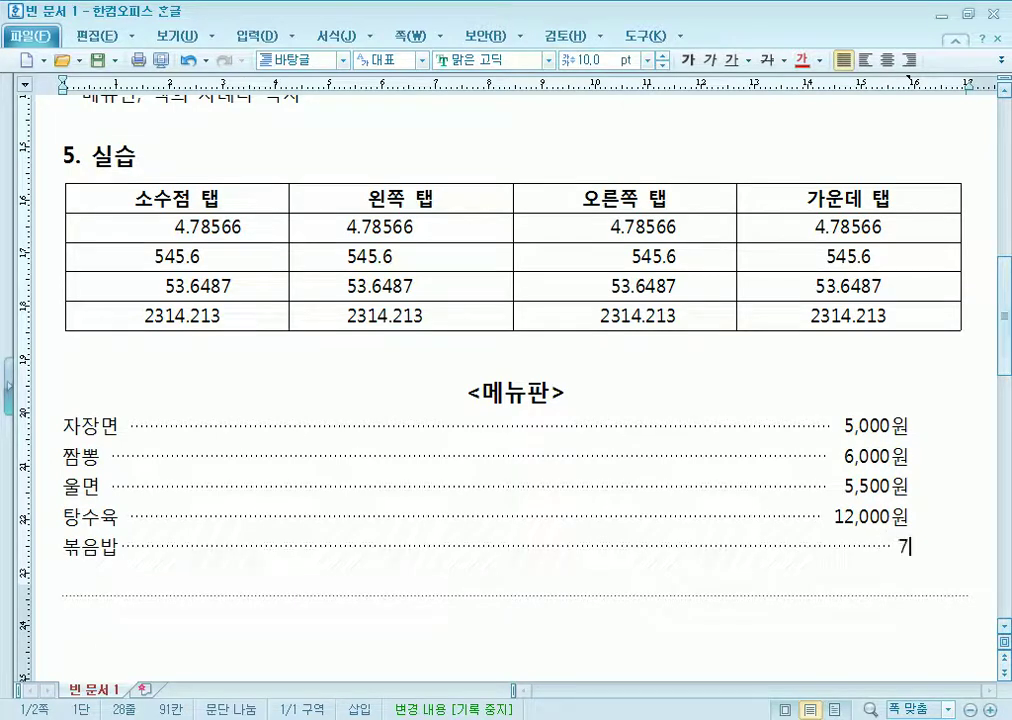
pyautogui.write(',000원')
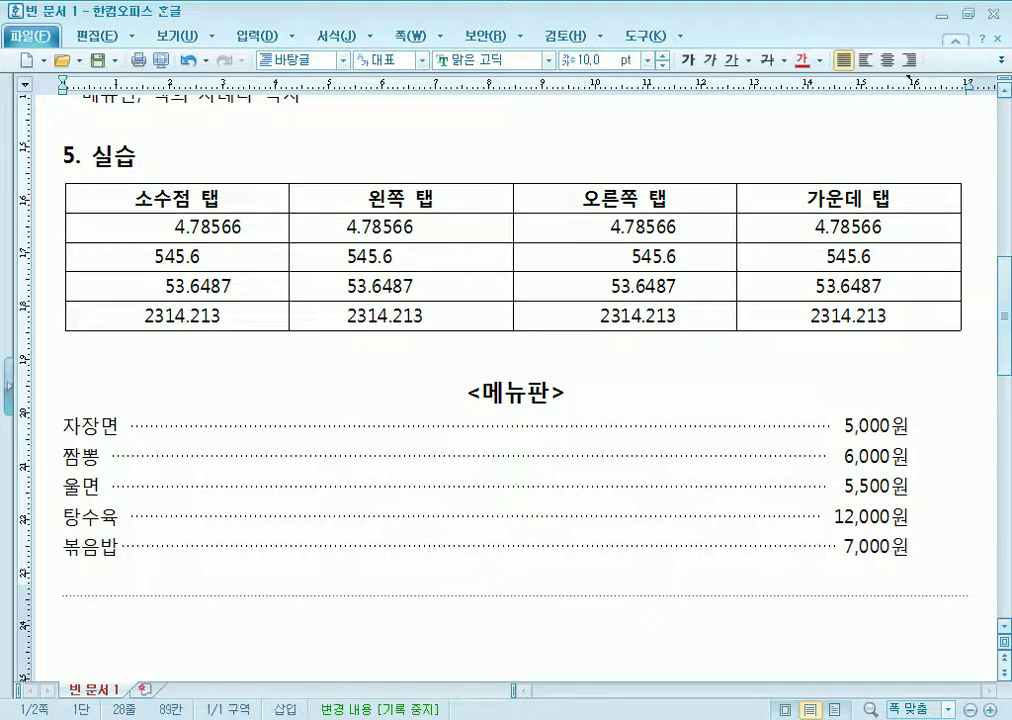
# Review the "책의 차례나 목차" use case under 4. 응용 and place the cursor on the empty second page.
pyautogui.click(240, 632)
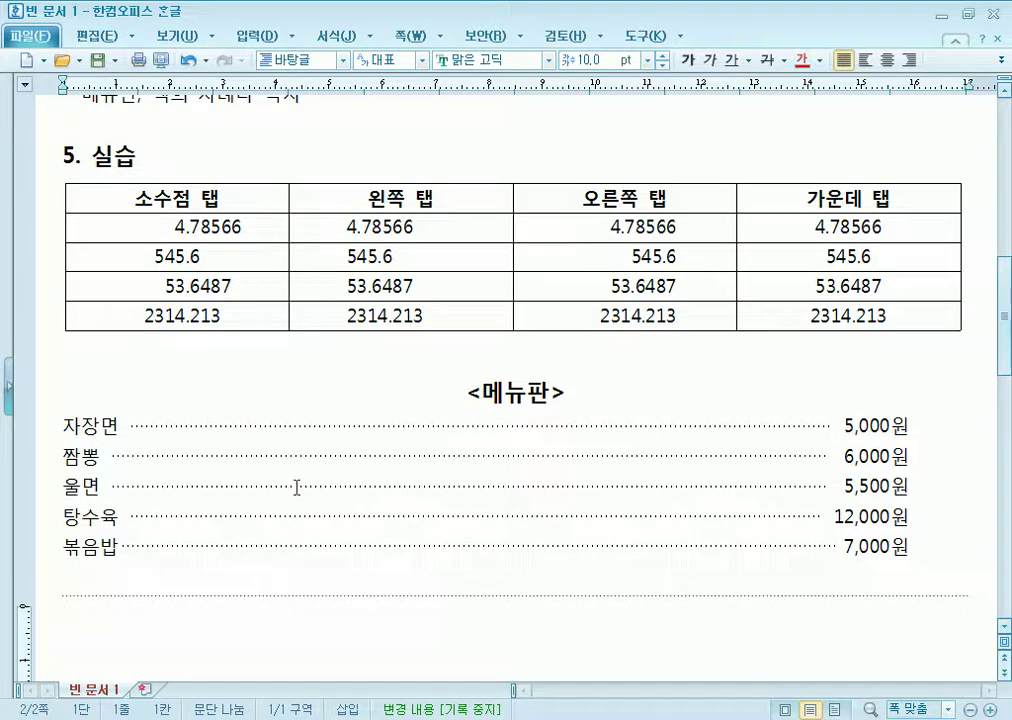
pyautogui.scroll(3, 215, 290)
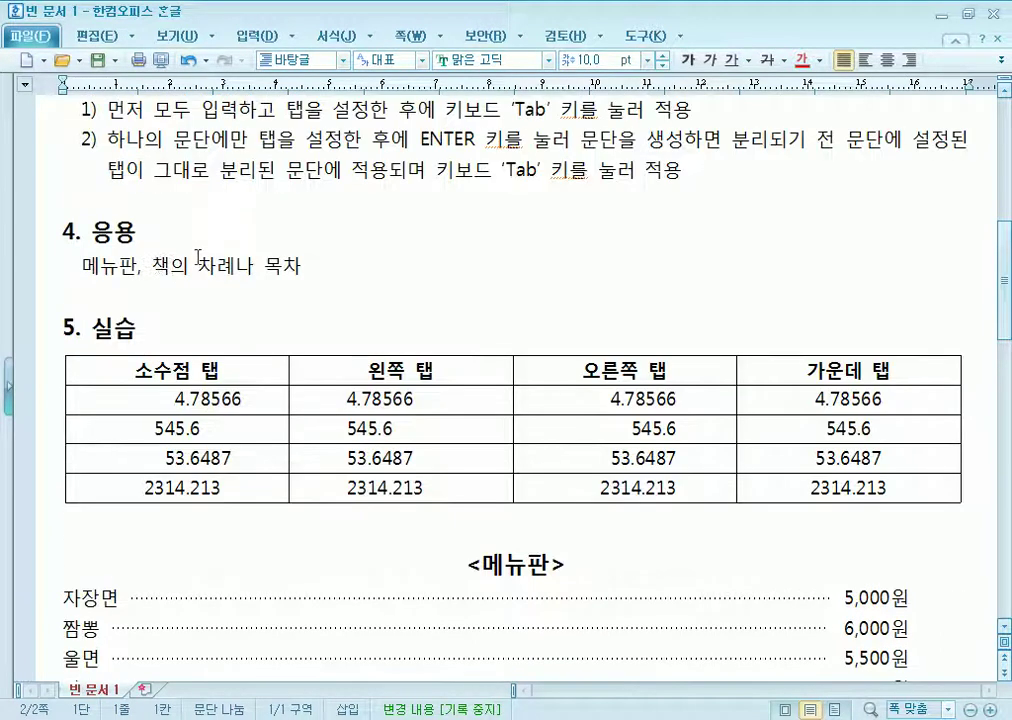
pyautogui.click(153, 268)
pyautogui.moveTo(153, 268); pyautogui.dragTo(310, 275)
pyautogui.scroll(-6, 300, 280)
pyautogui.click(190, 486)
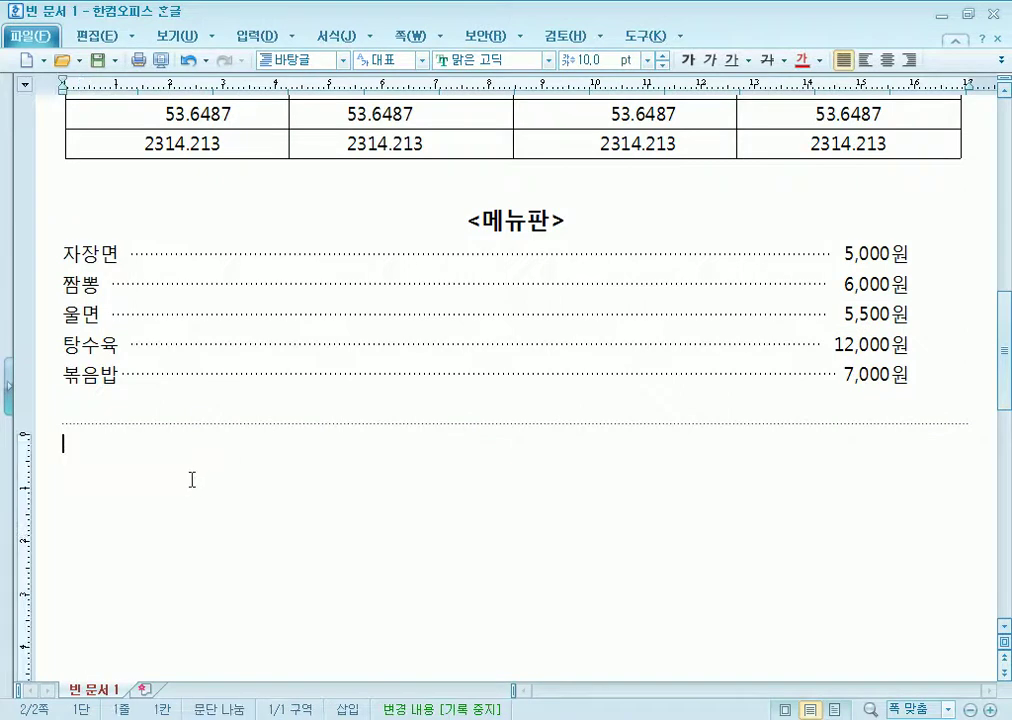
# Enter the heading "<목차 만들기>" at the start of the second page and begin a new line below it.
pyautogui.write('<목차')
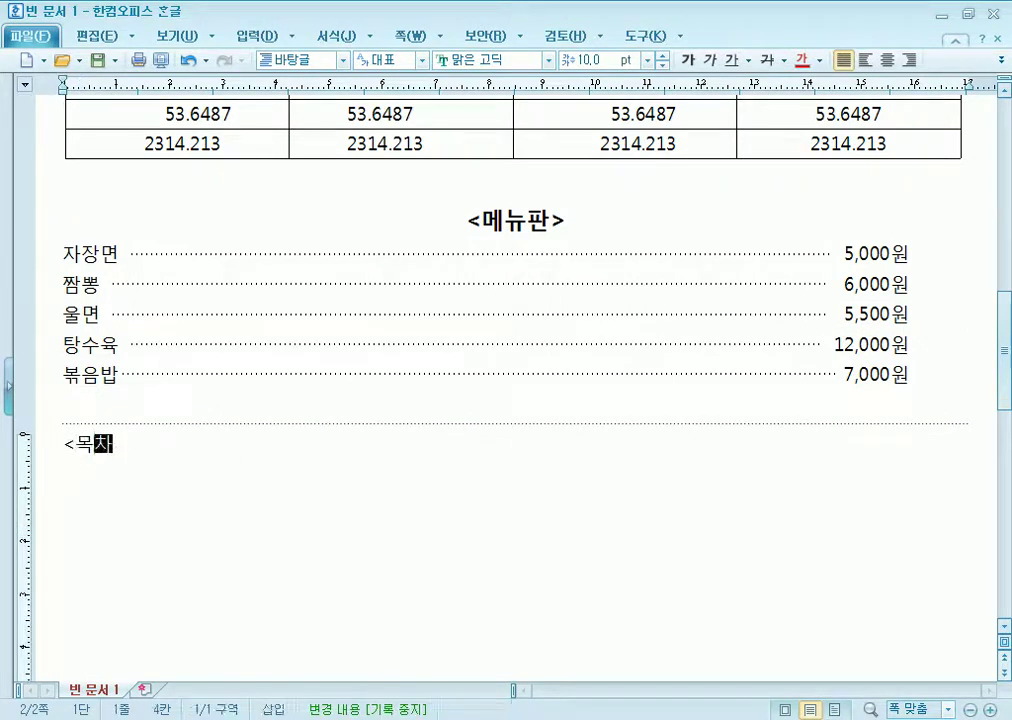
pyautogui.write(' 마ㄴ들기')
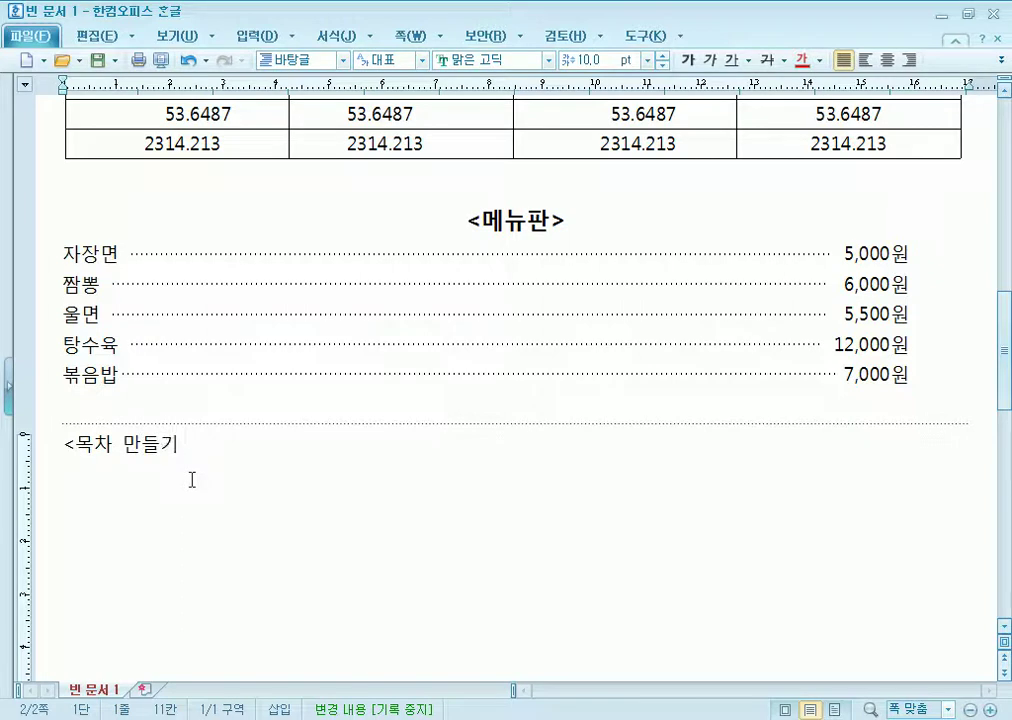
pyautogui.write('>')
pyautogui.press('Return')
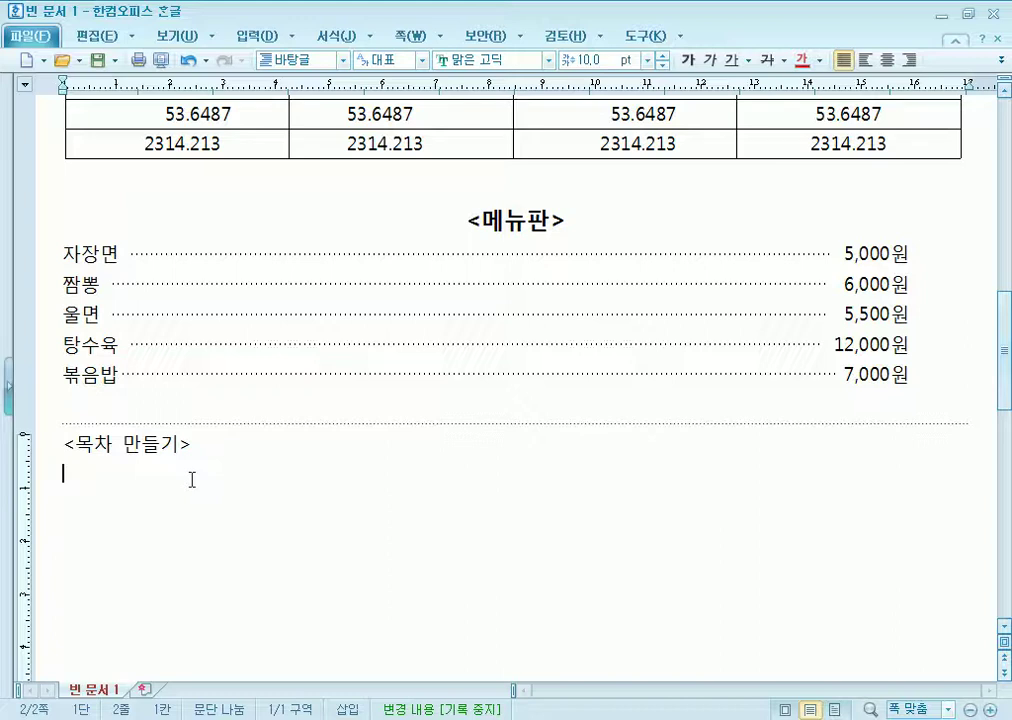
pyautogui.write(') ㅂ')
pyautogui.press('BackSpace')
pyautogui.press('BackSpace')
pyautogui.press('BackSpace')
pyautogui.press('BackSpace')
pyautogui.press('BackSpace')
pyautogui.press('BackSpace')
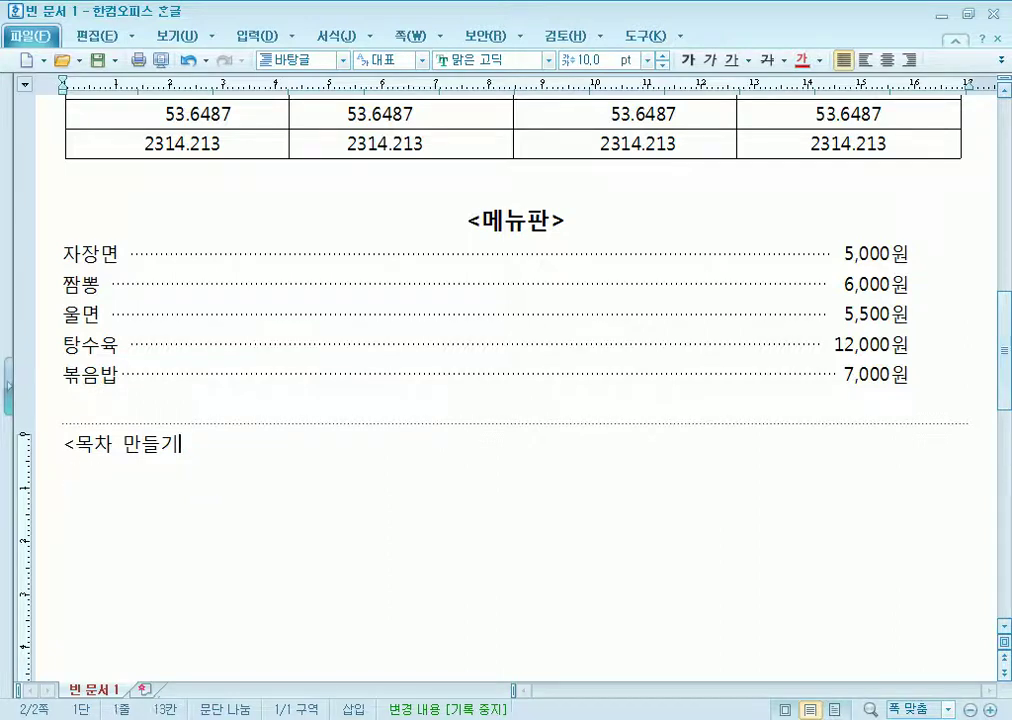
pyautogui.write('>')
pyautogui.press('Return')
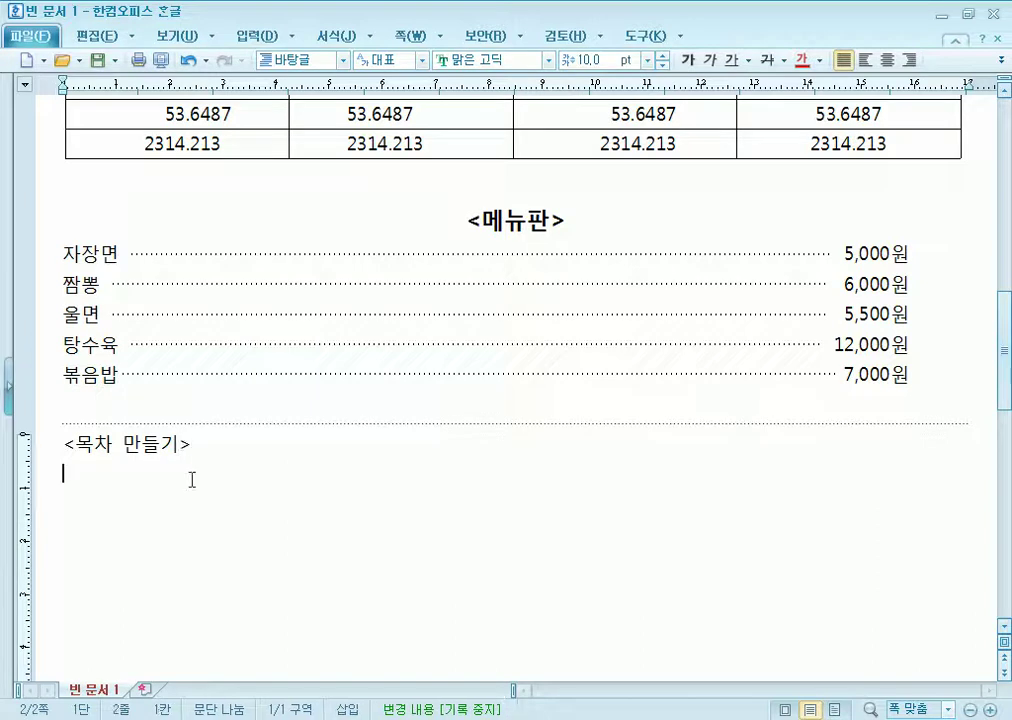
pyautogui.write('1)')
pyautogui.press('BackSpace')
pyautogui.press('BackSpace')
pyautogui.press('BackSpace')
pyautogui.press('BackSpace')
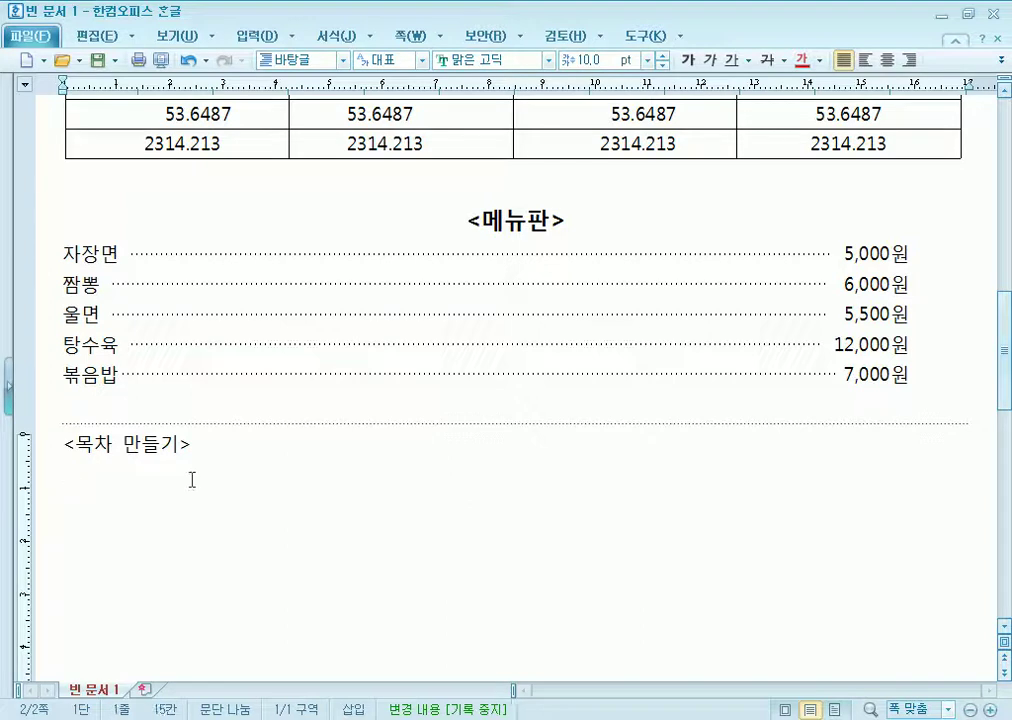
pyautogui.press('Return')
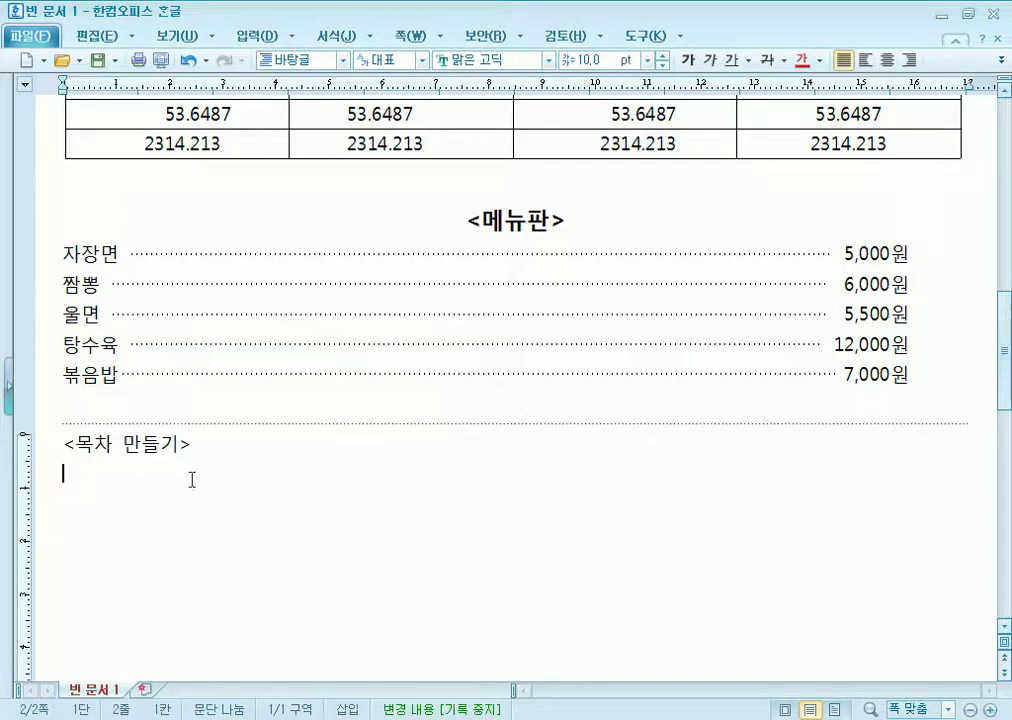
# Enter the contents line "1.한글 화면구성과 인터페이스3P" below the <목차 만들기> heading and start a new line.
pyautogui.write('1')
pyautogui.write('.워드프로')
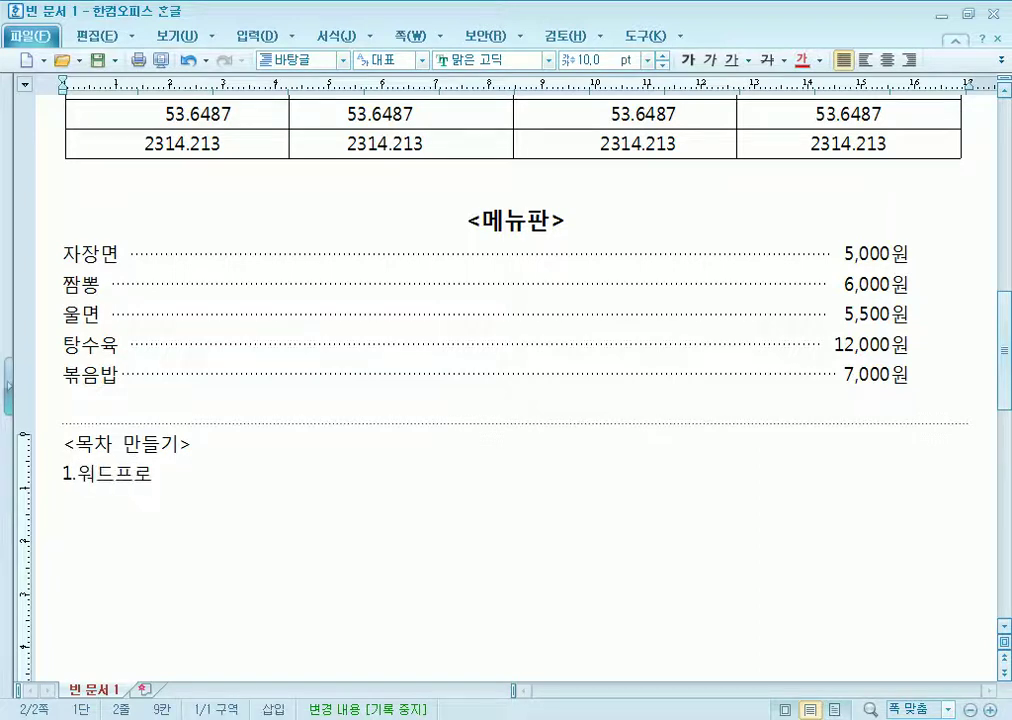
pyautogui.press('BackSpace')
pyautogui.press('BackSpace')
pyautogui.press('BackSpace')
pyautogui.press('BackSpace')
pyautogui.write('한글')
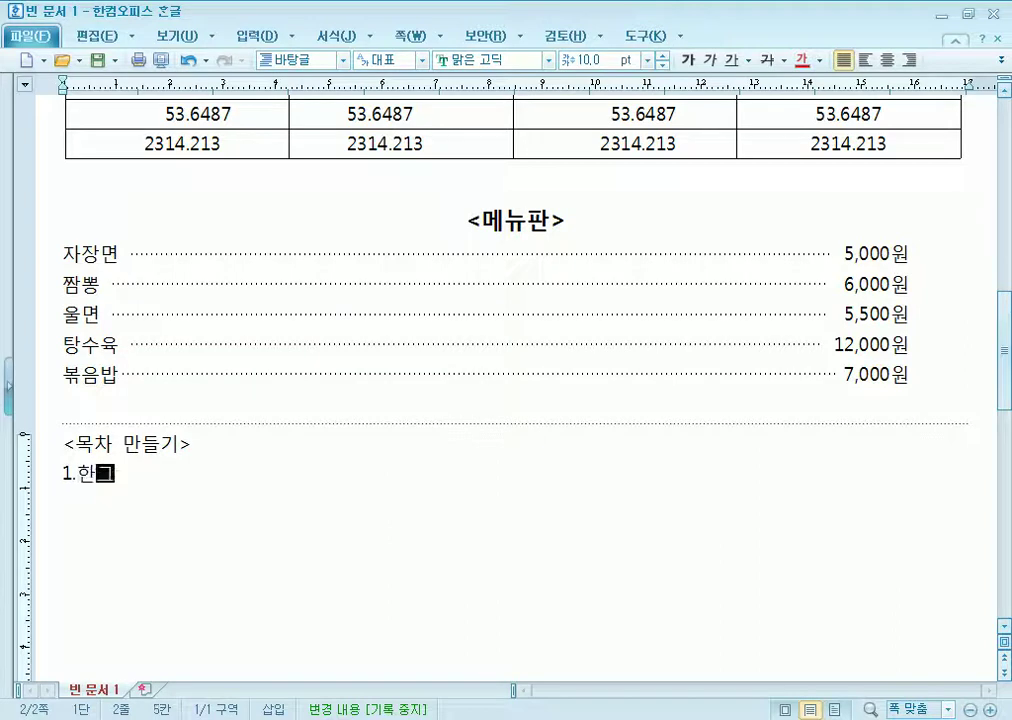
pyautogui.write(' 화면구서')
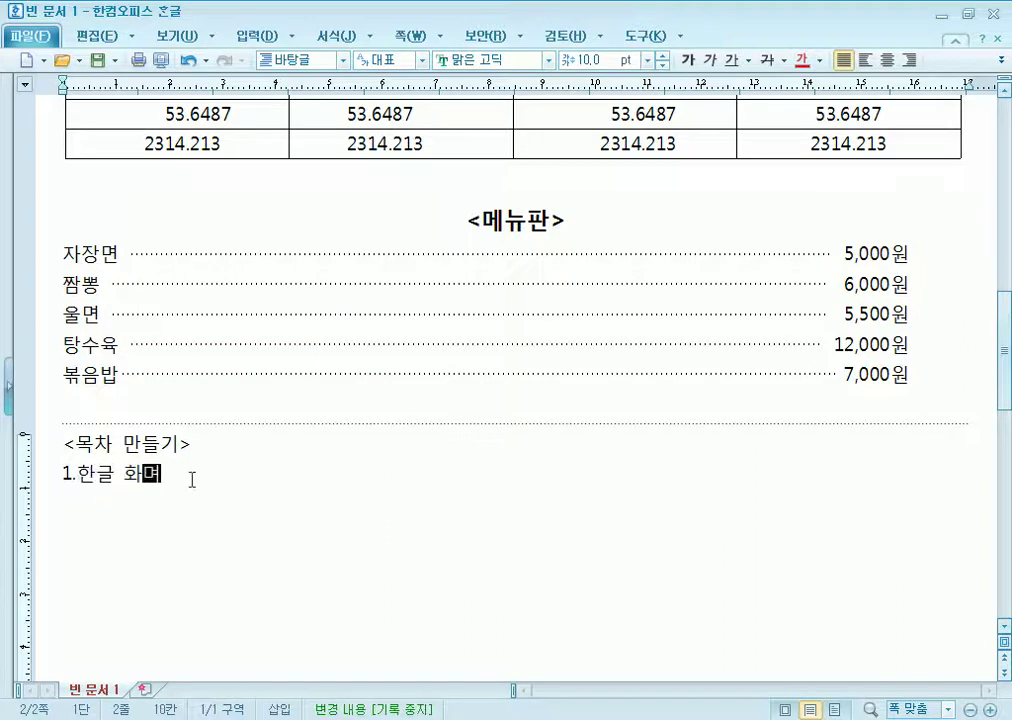
pyautogui.write('과 인')
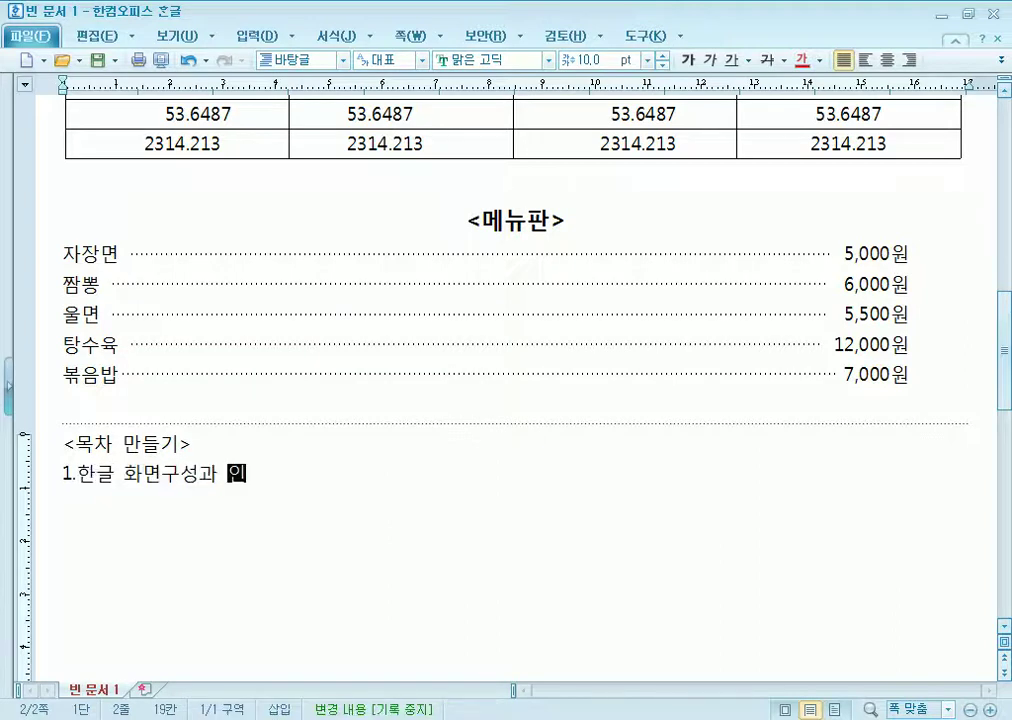
pyautogui.write('터페이스')
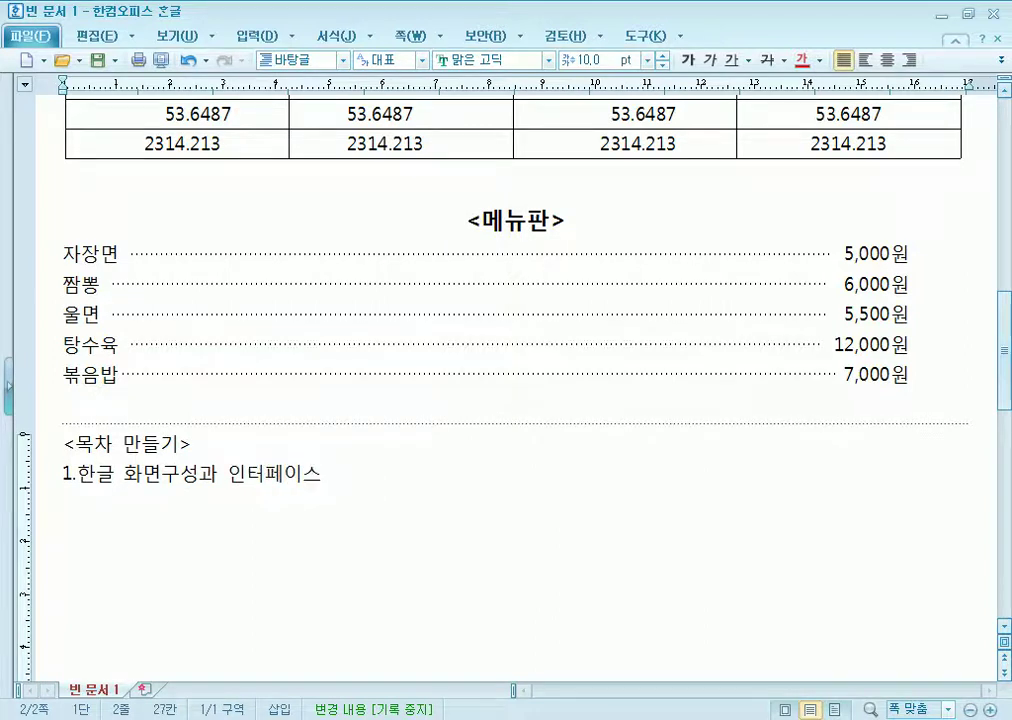
pyautogui.write('3p')
pyautogui.press('BackSpace')
pyautogui.write('P')
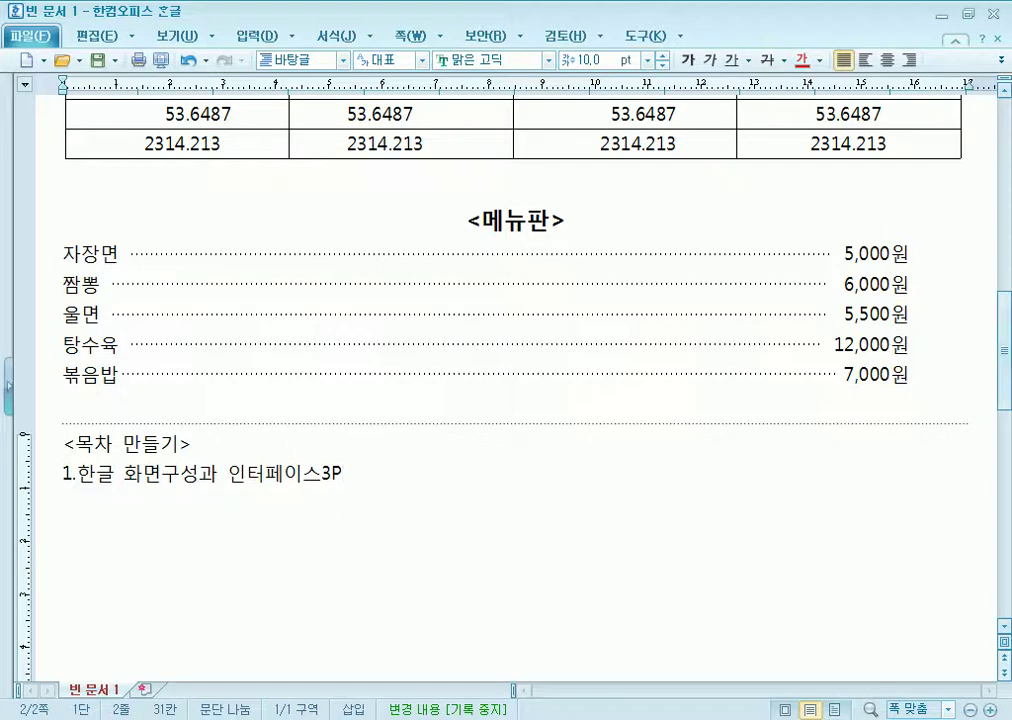
pyautogui.press('Return')
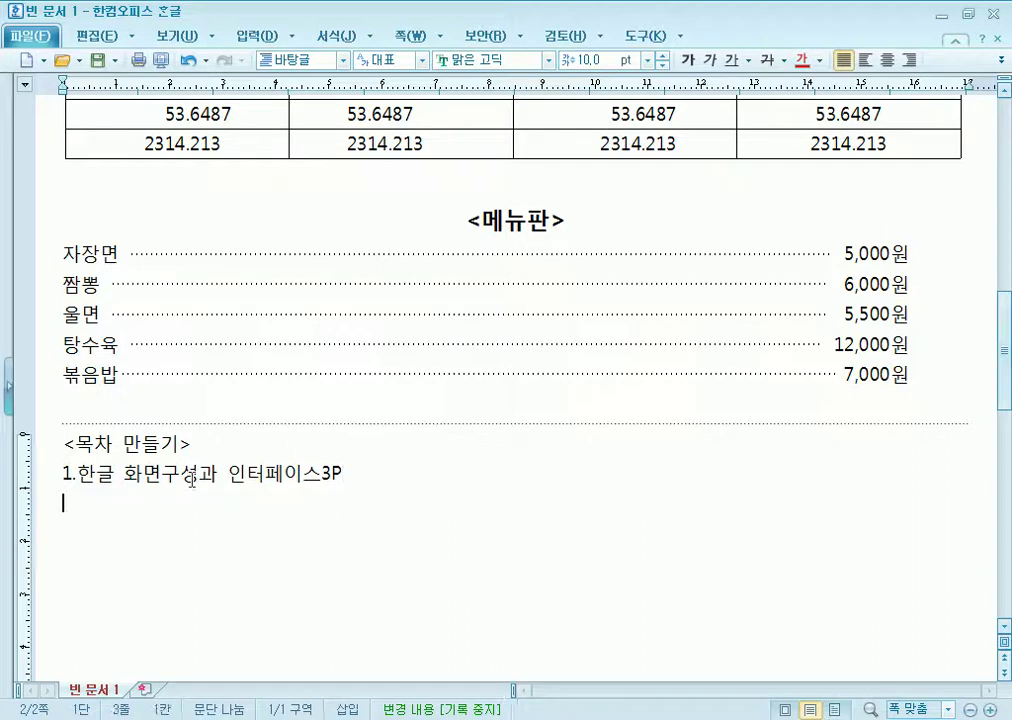
# Add the contents sub-item "1) 화면구성5P" and start a new line.
pyautogui.write('1) GKS')
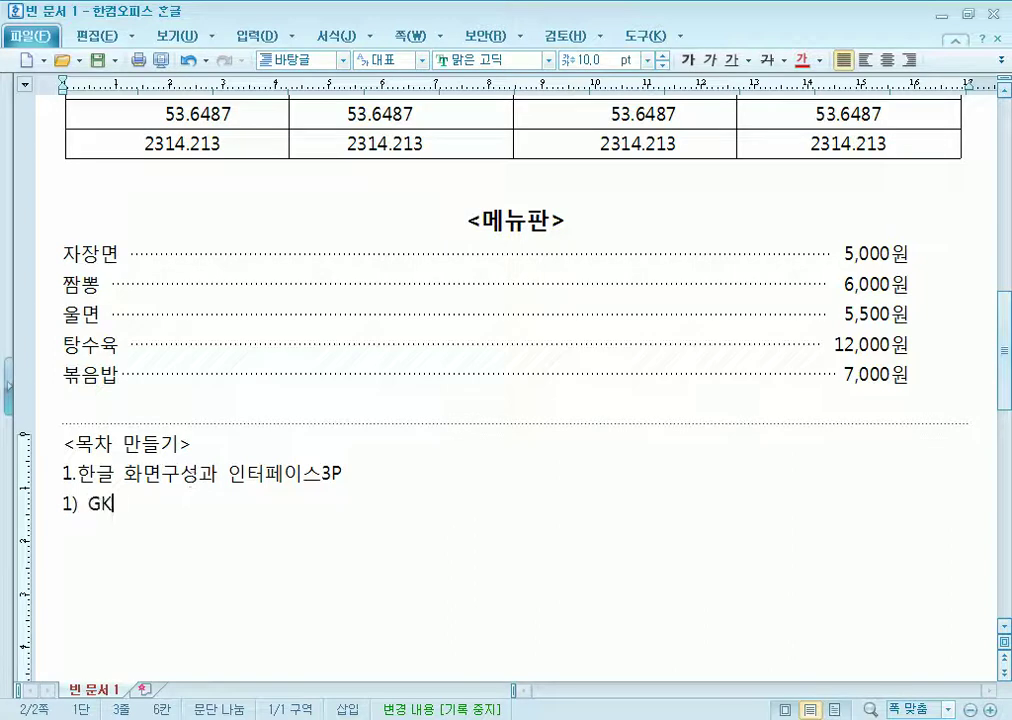
pyautogui.press('BackSpace')
pyautogui.press('BackSpace')
pyautogui.press('BackSpace')
pyautogui.write('화면구성')
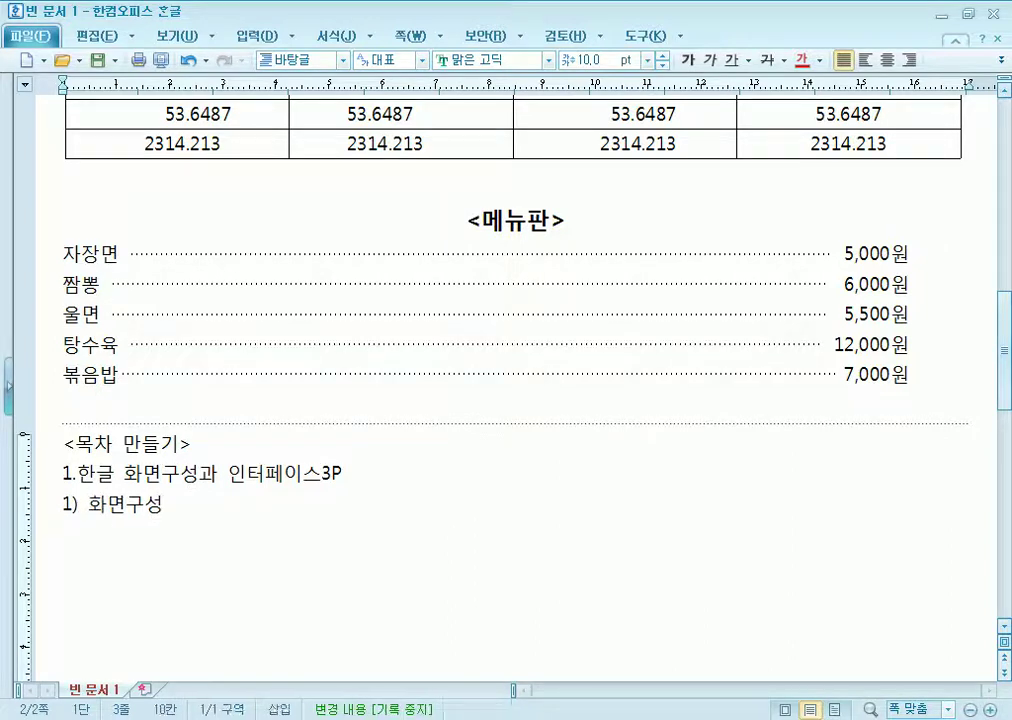
pyautogui.press('Return')
pyautogui.press('BackSpace')
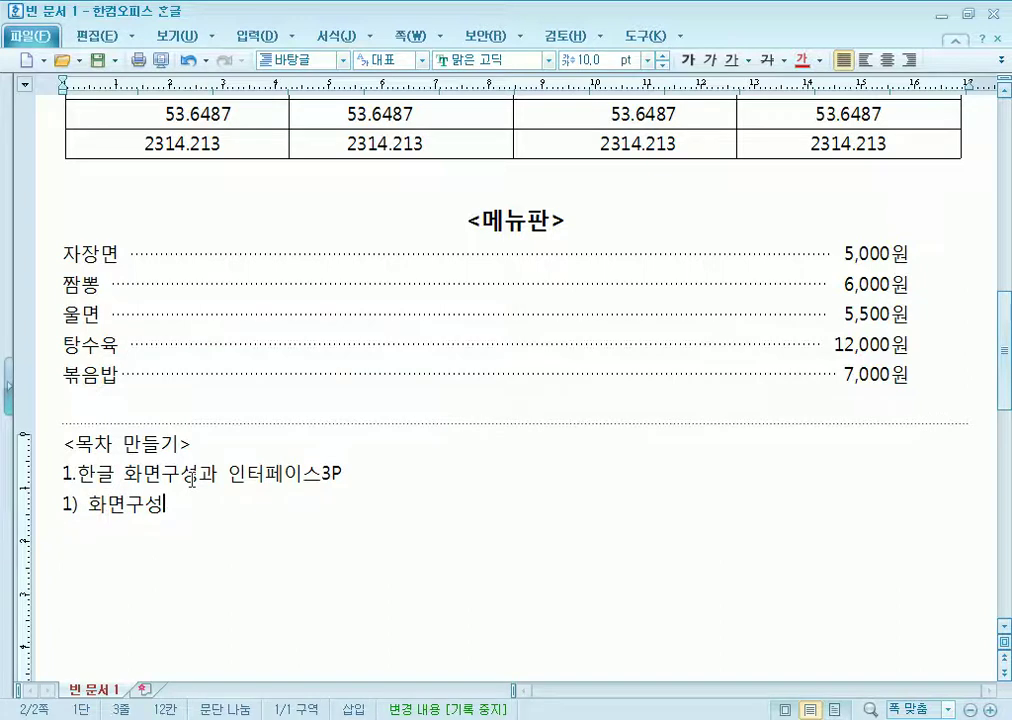
pyautogui.write('5')
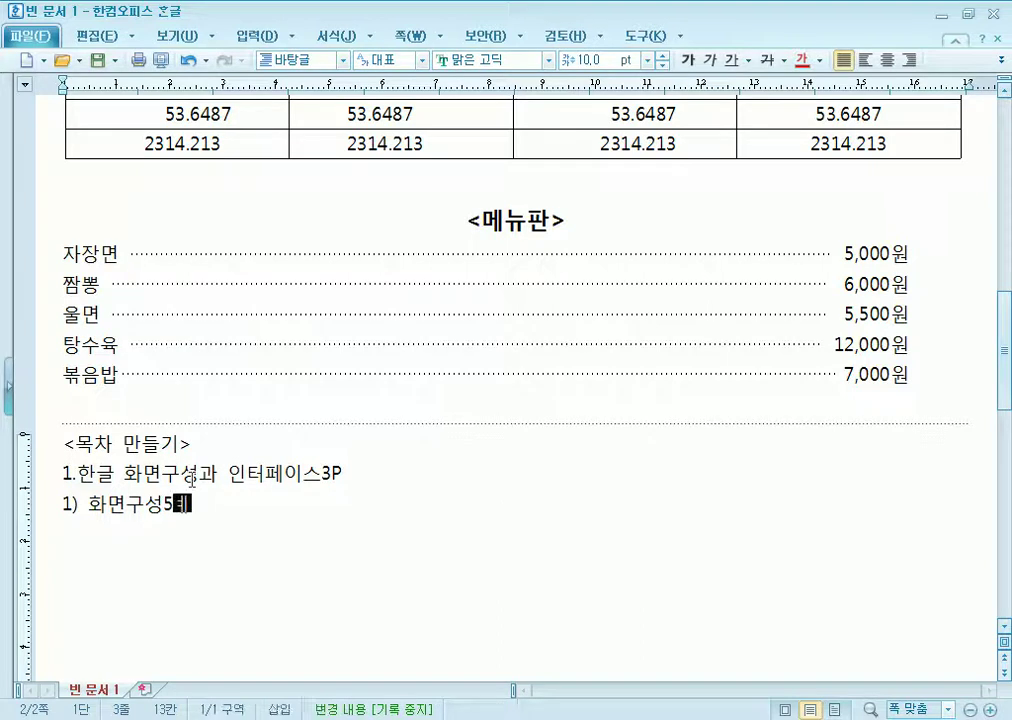
pyautogui.write('P')
pyautogui.press('Return')
# Add the second contents sub-item "2) 인터페이스11P" below 화면구성.
pyautogui.write('2')
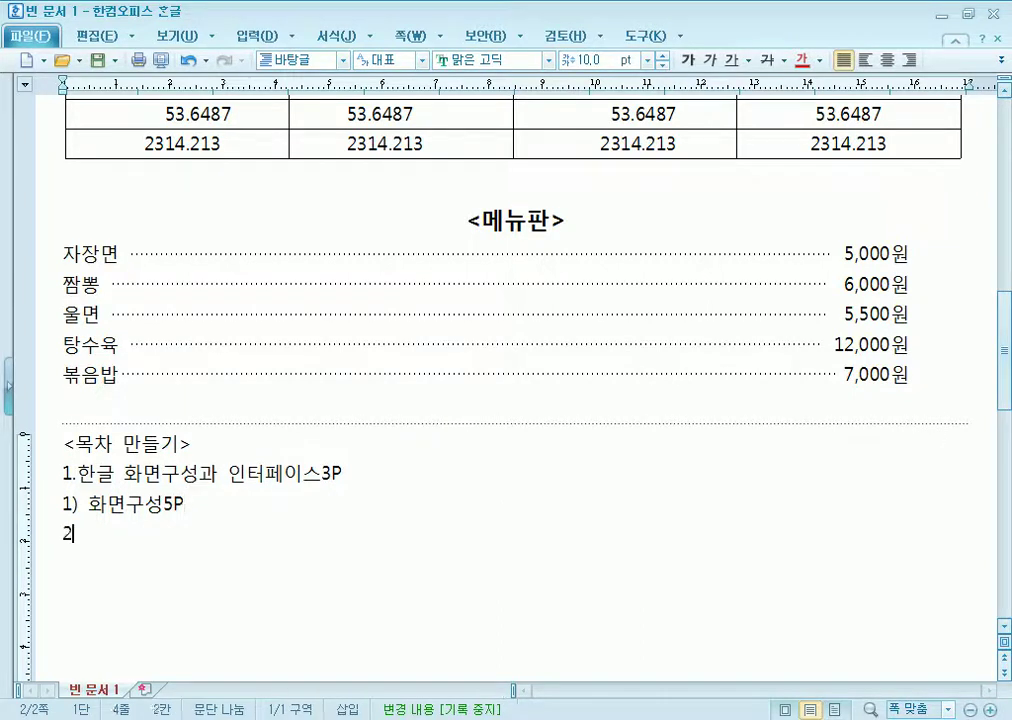
pyautogui.write(') D니')
pyautogui.press('BackSpace')
pyautogui.press('BackSpace')
pyautogui.press('BackSpace')
pyautogui.write('이')
pyautogui.write('ㄴ터페이스')
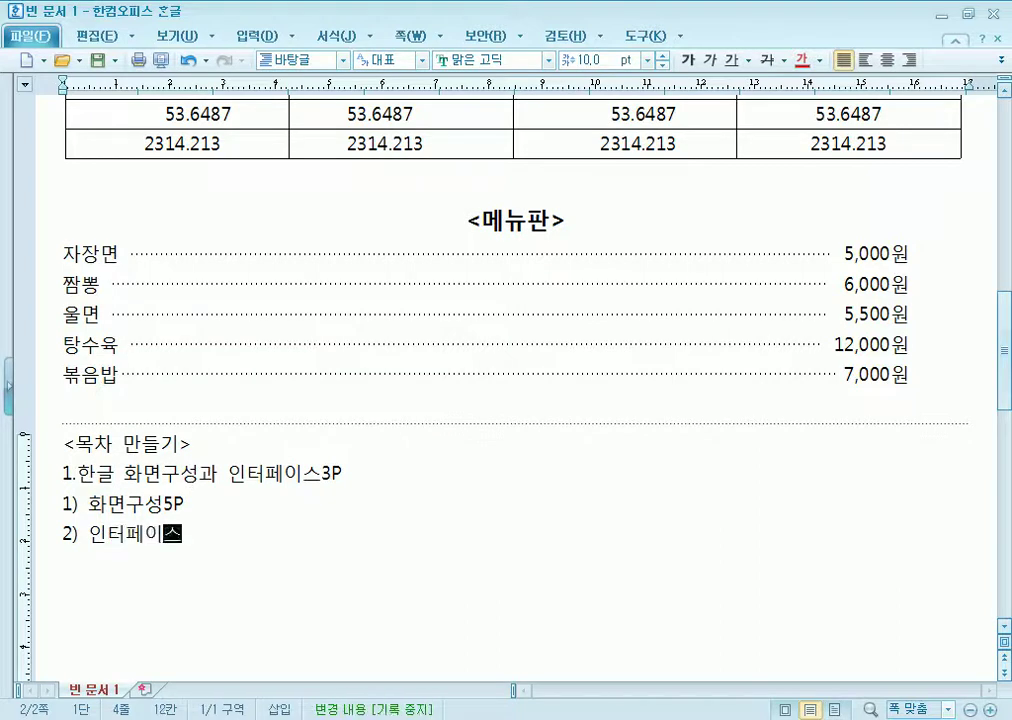
pyautogui.write('11')
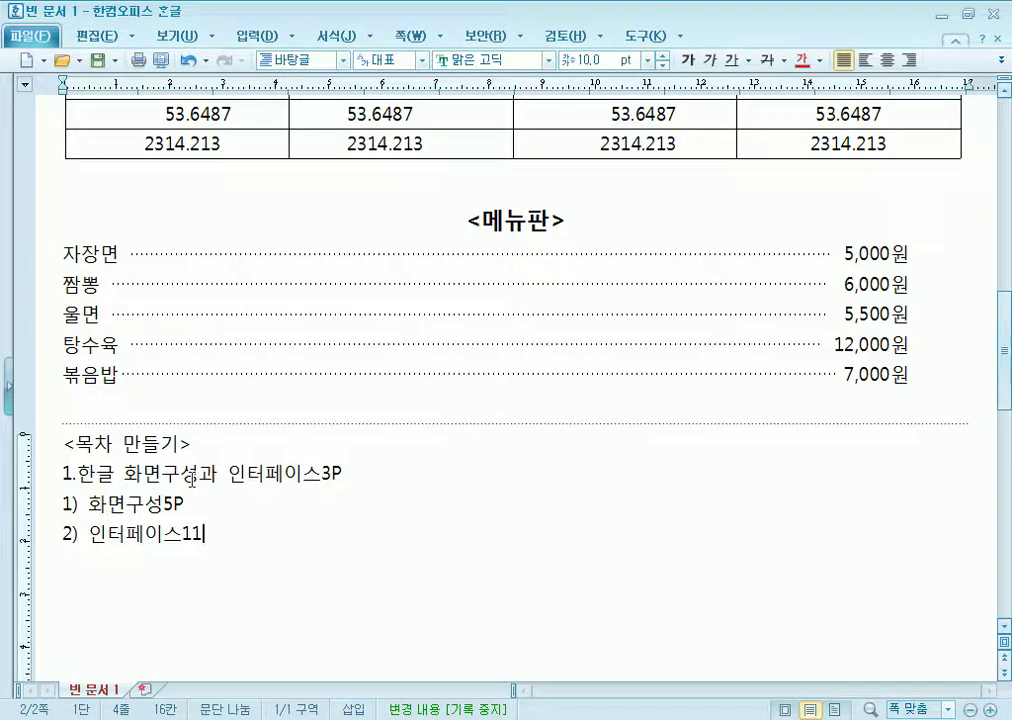
pyautogui.write('p')
pyautogui.press('BackSpace')
pyautogui.write('P')
# Set a right tab at about 16.3 on the ruler for the three contents lines.
pyautogui.click(80, 473)
pyautogui.moveTo(80, 473); pyautogui.dragTo(150, 537)
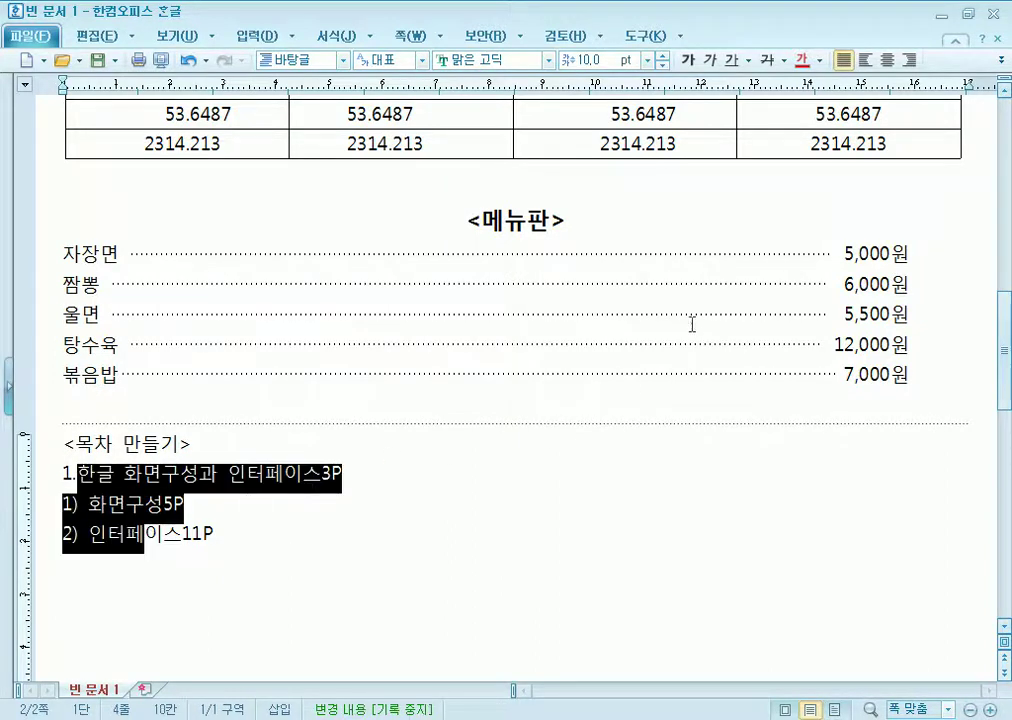
pyautogui.rightClick(931, 90)
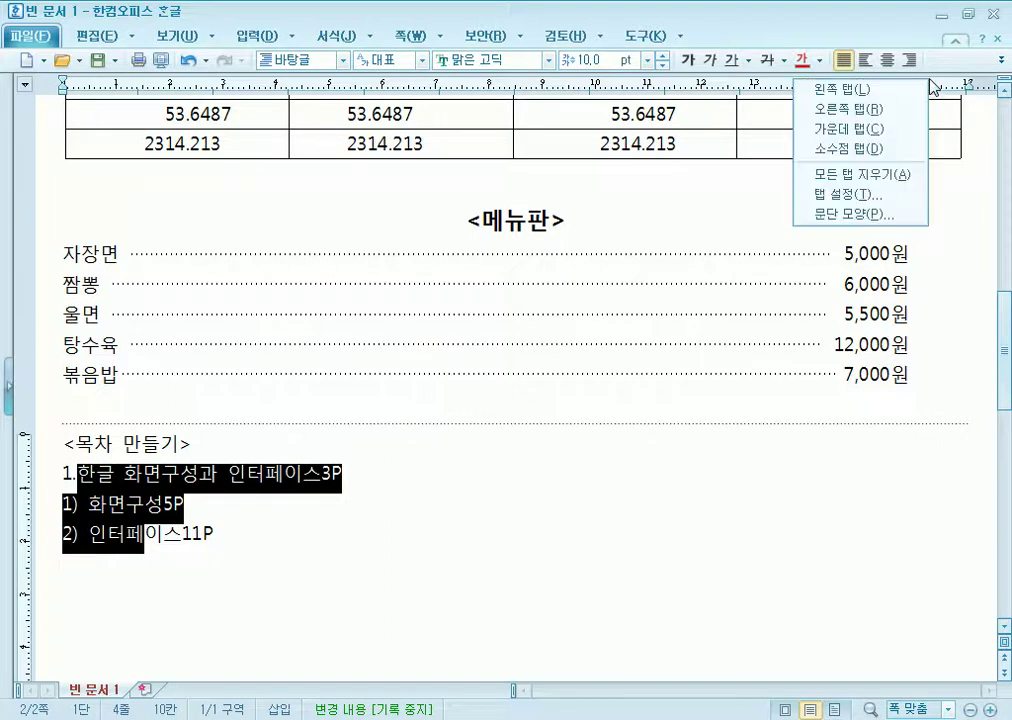
pyautogui.click(884, 112)
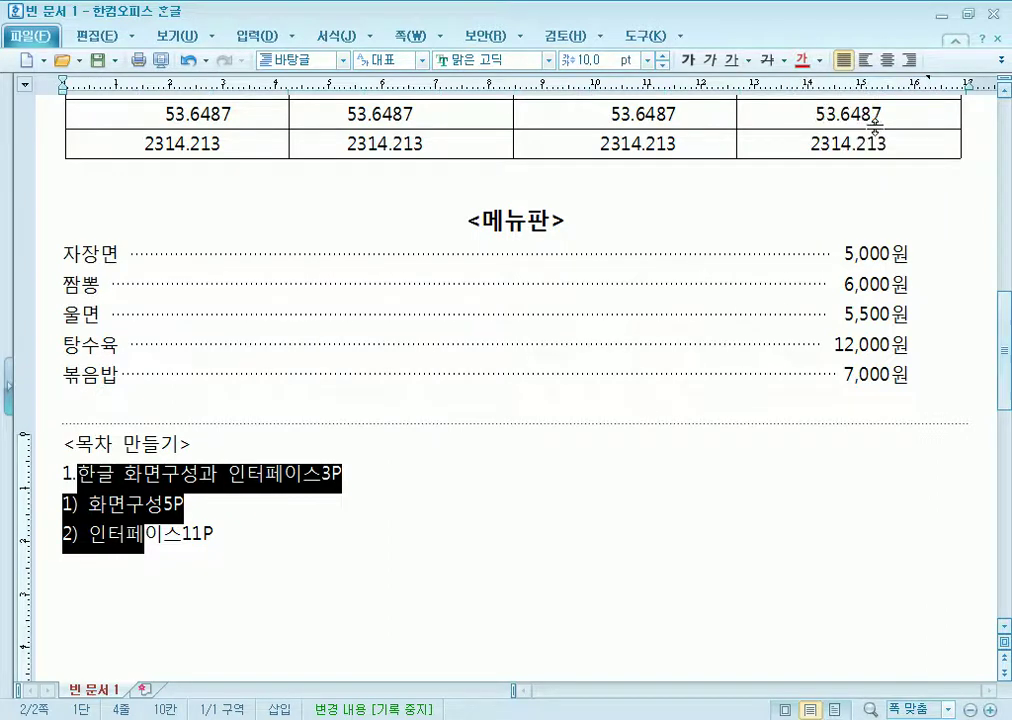
# Insert a tab before the page numbers 3P, 5P and 11P in the three contents lines.
pyautogui.click(322, 484)
pyautogui.click(163, 508)
pyautogui.press('Tab')
pyautogui.click(322, 474)
pyautogui.press('Tab')
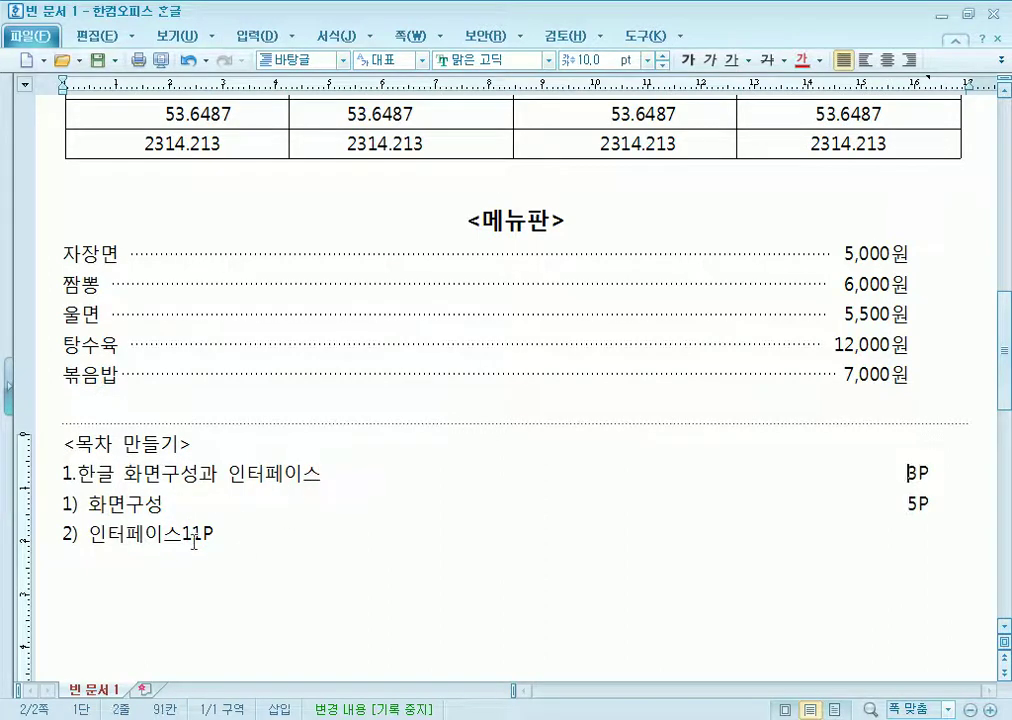
pyautogui.click(183, 533)
pyautogui.press('Tab')
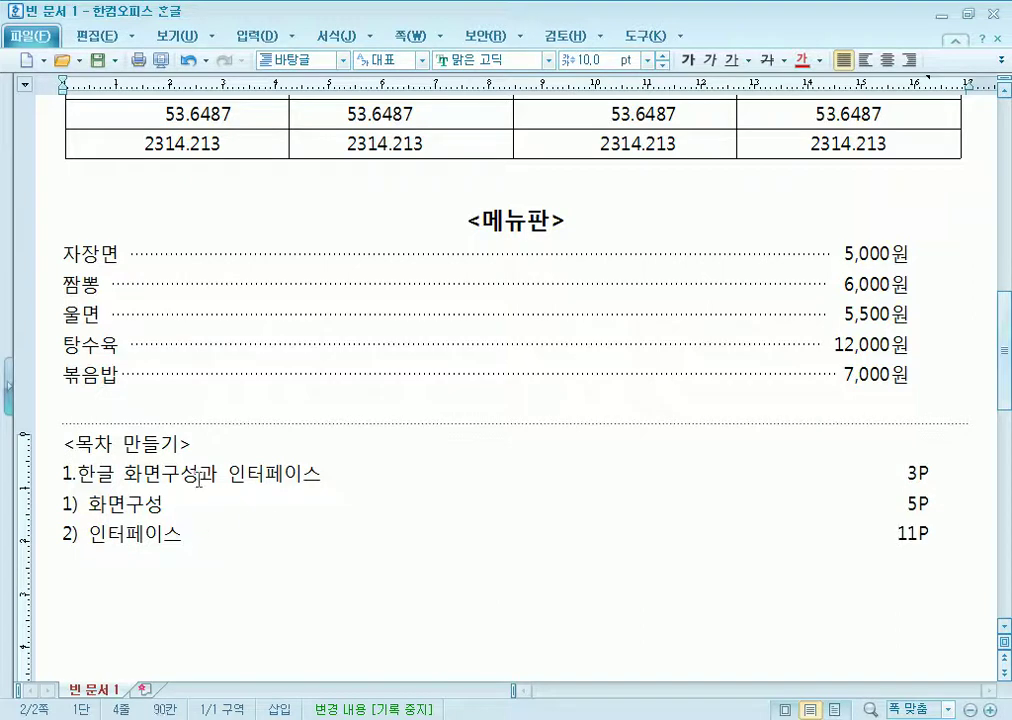
# Change the right tab's fill shape to a double line for the three contents lines.
pyautogui.moveTo(199, 483); pyautogui.dragTo(333, 526)
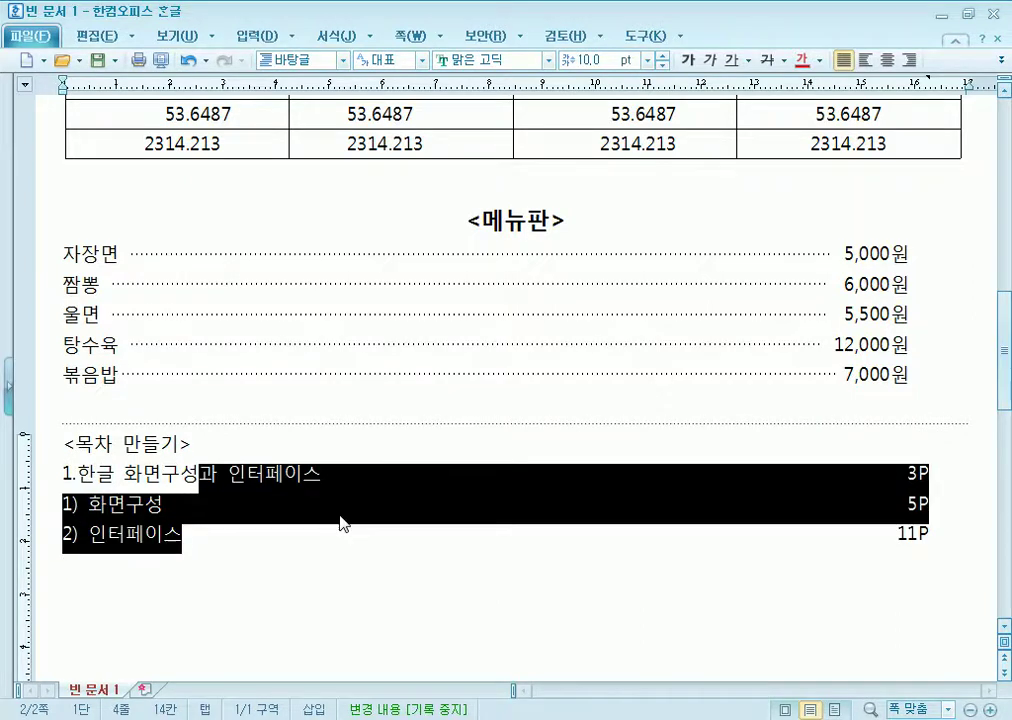
pyautogui.hotkey('alt', 't')
pyautogui.click(483, 251)
pyautogui.click(400, 395)
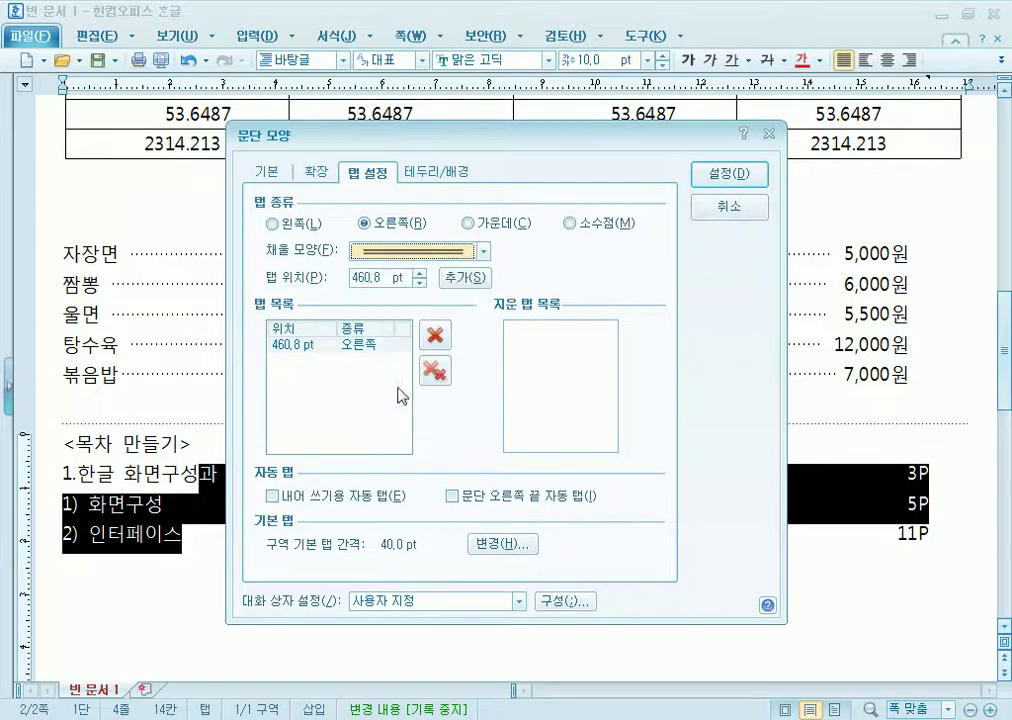
pyautogui.click(710, 185)
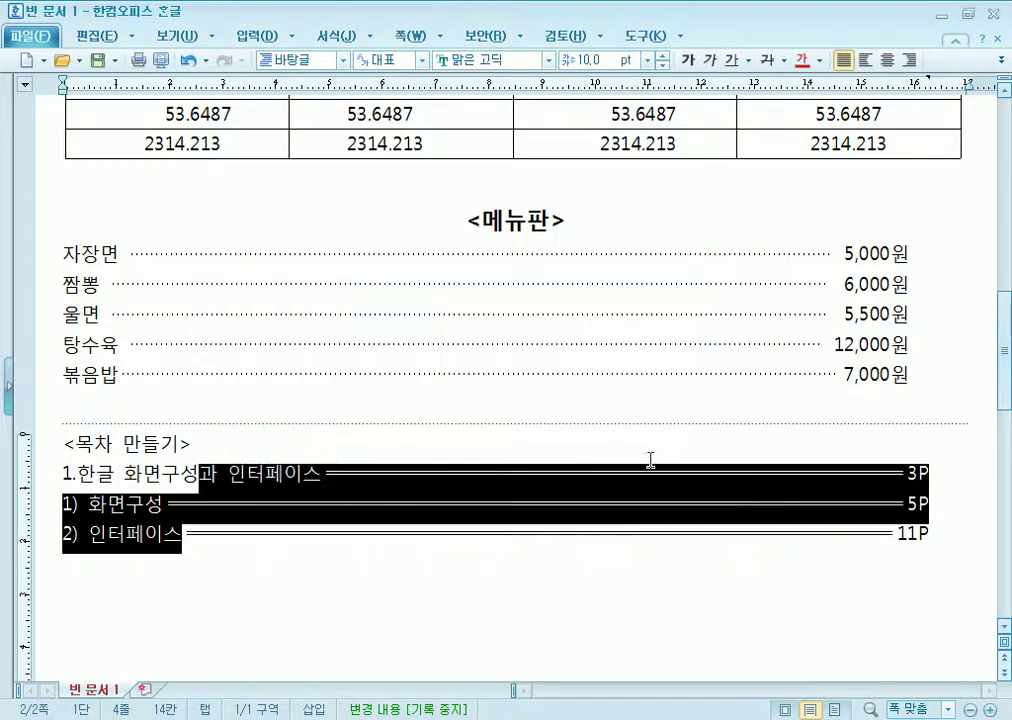
pyautogui.click(626, 551)
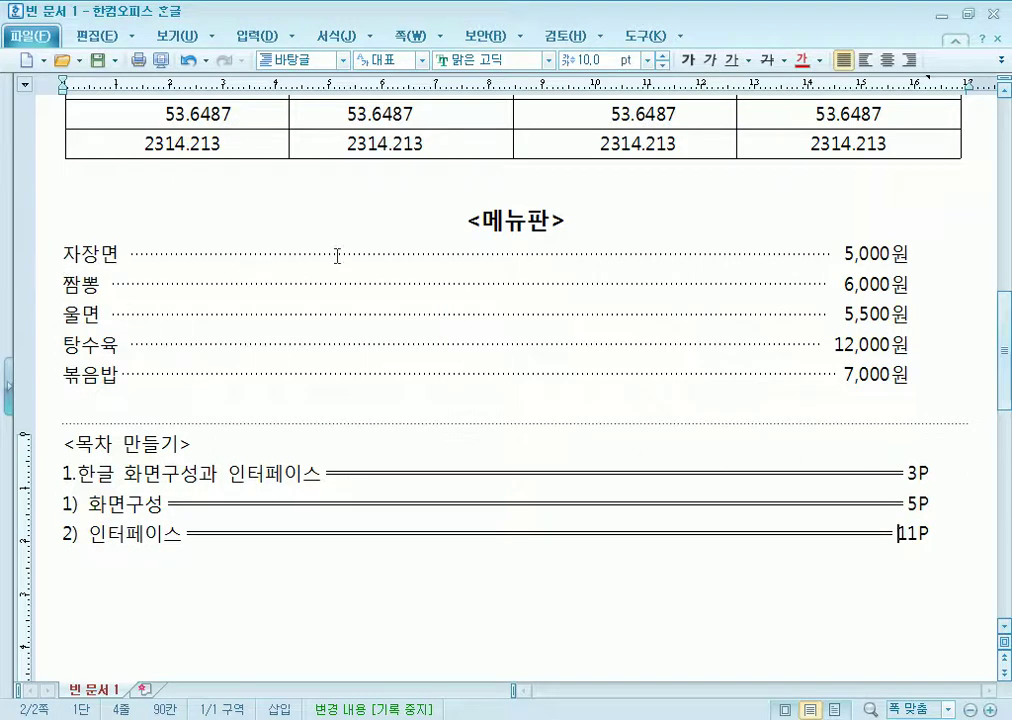
# Move the right tab of the five menu lines to about 15 on the ruler.
pyautogui.moveTo(365, 253); pyautogui.dragTo(362, 376)
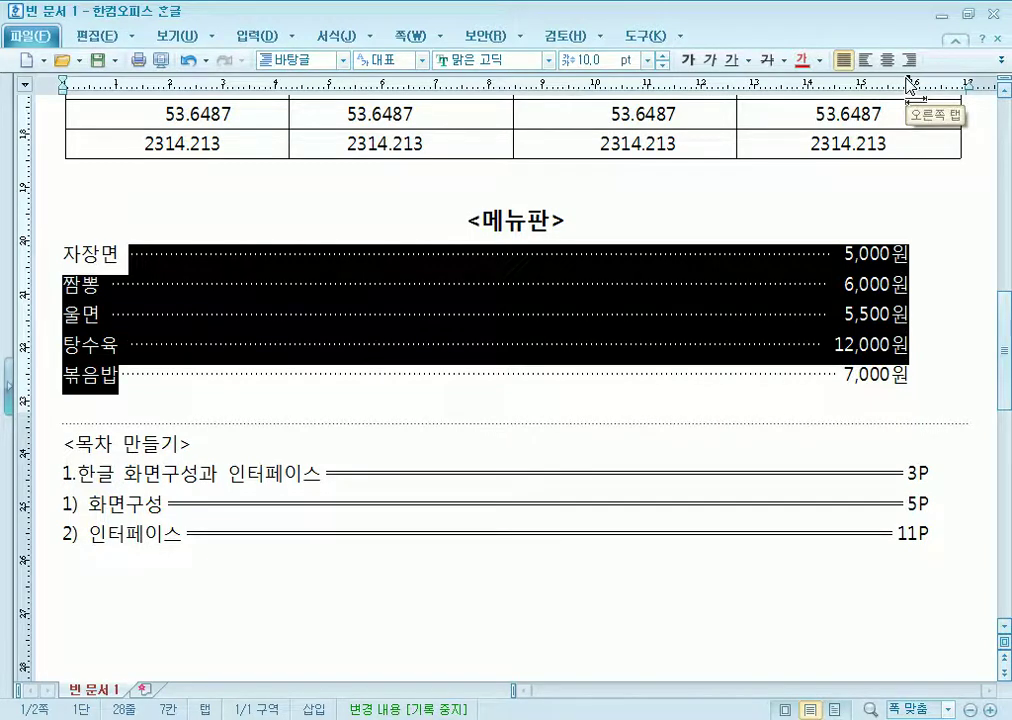
pyautogui.moveTo(910, 84)
pyautogui.mouseDown()
pyautogui.moveTo(650, 95)
pyautogui.moveTo(648, 84)
pyautogui.moveTo(918, 92)
pyautogui.moveTo(864, 92)
pyautogui.mouseUp()
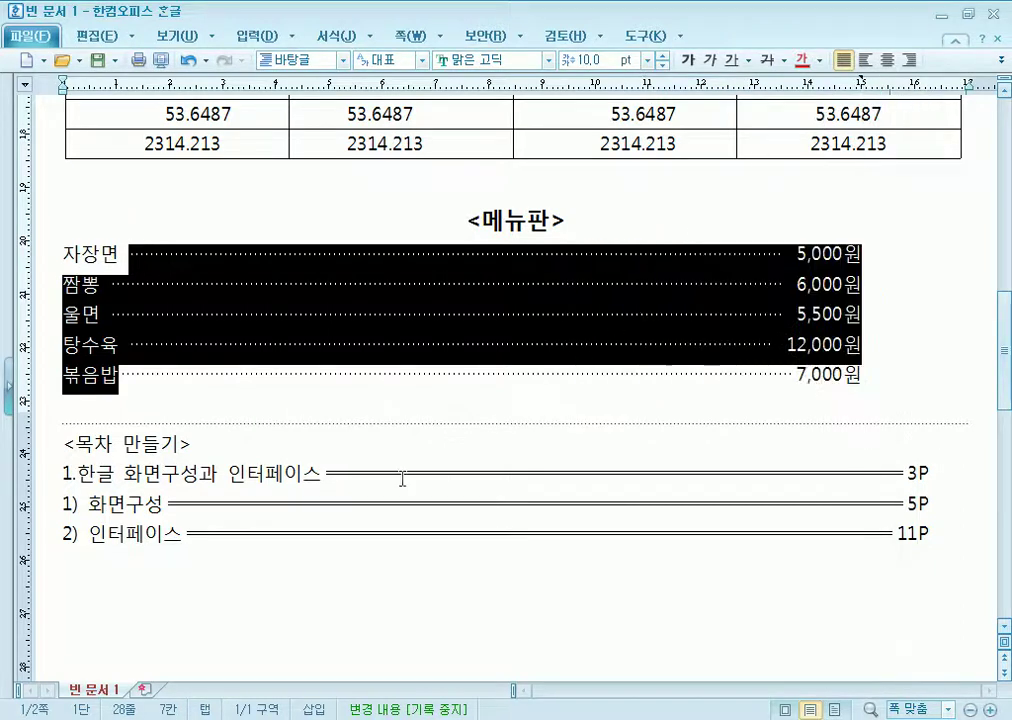
pyautogui.click(318, 522)
# Format the <목차 만들기> heading as 12 pt, bold and centered.
pyautogui.moveTo(203, 442); pyautogui.dragTo(62, 443)
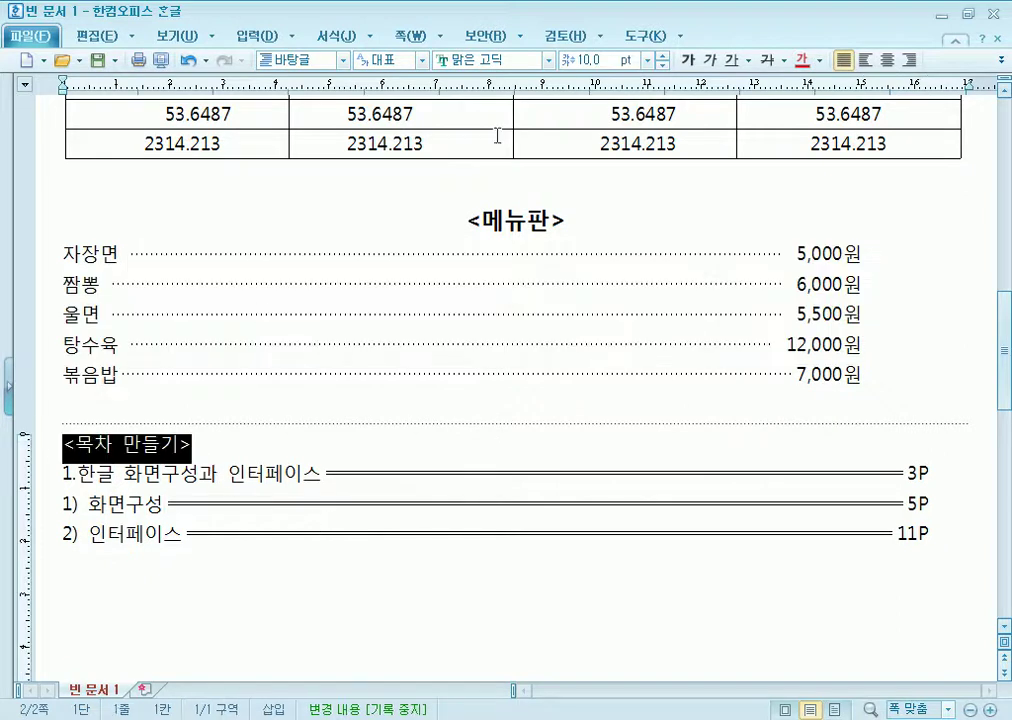
pyautogui.click(662, 56)
pyautogui.click(662, 56)
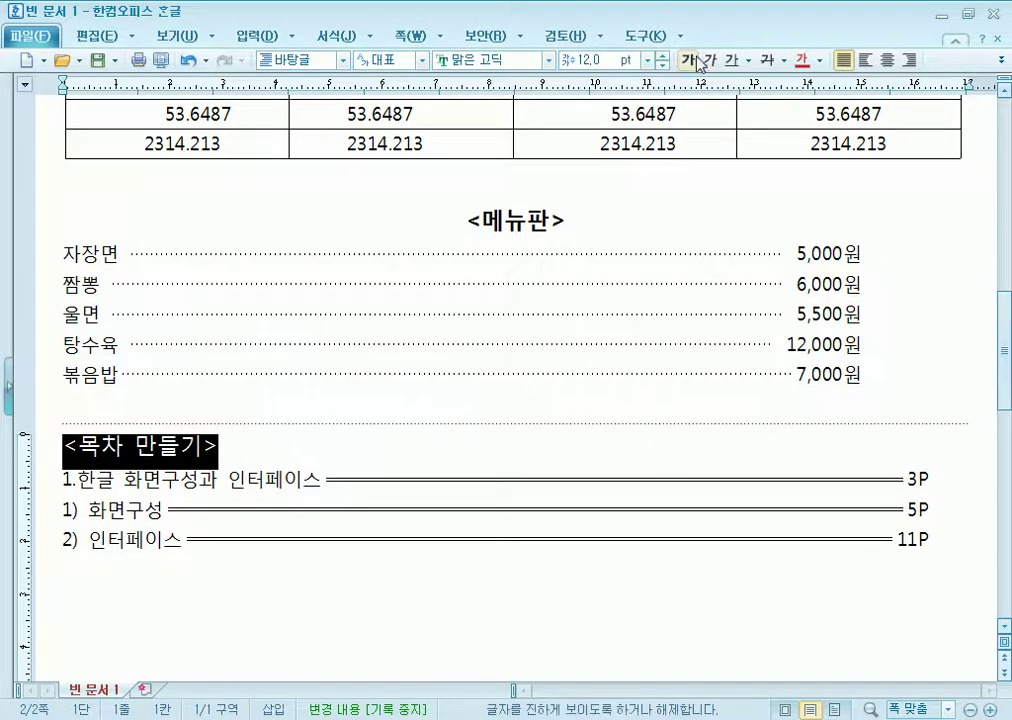
pyautogui.click(688, 59)
pyautogui.click(886, 62)
pyautogui.click(375, 338)
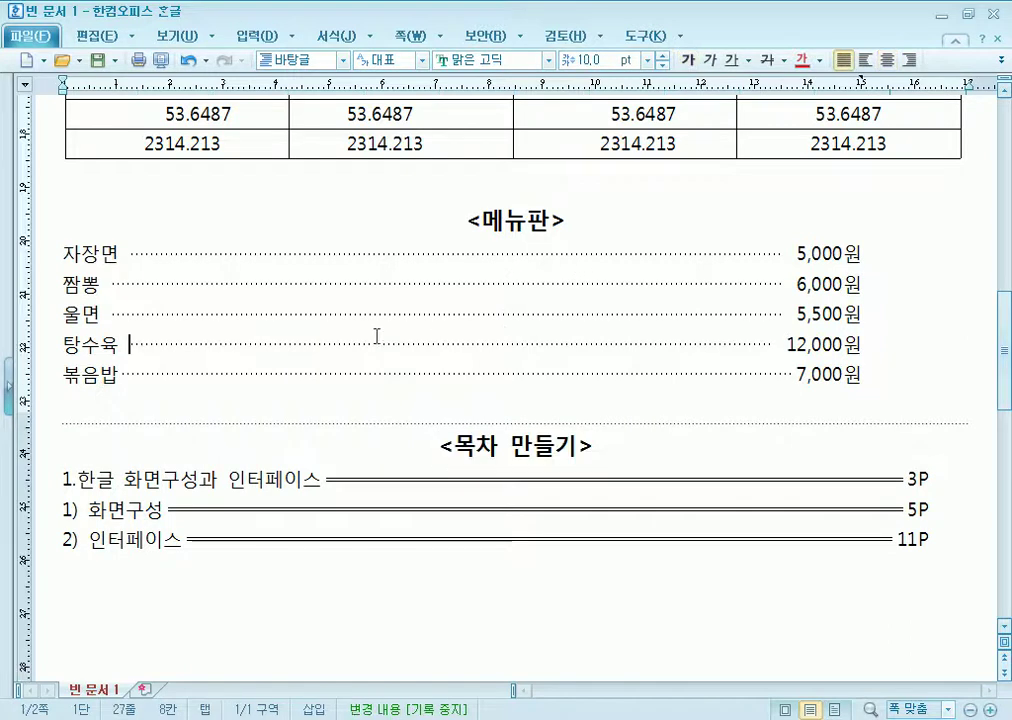
# Start a new line below the 2) 인터페이스 contents entry, remove its carried-over tab and number it 3).
pyautogui.click(954, 537)
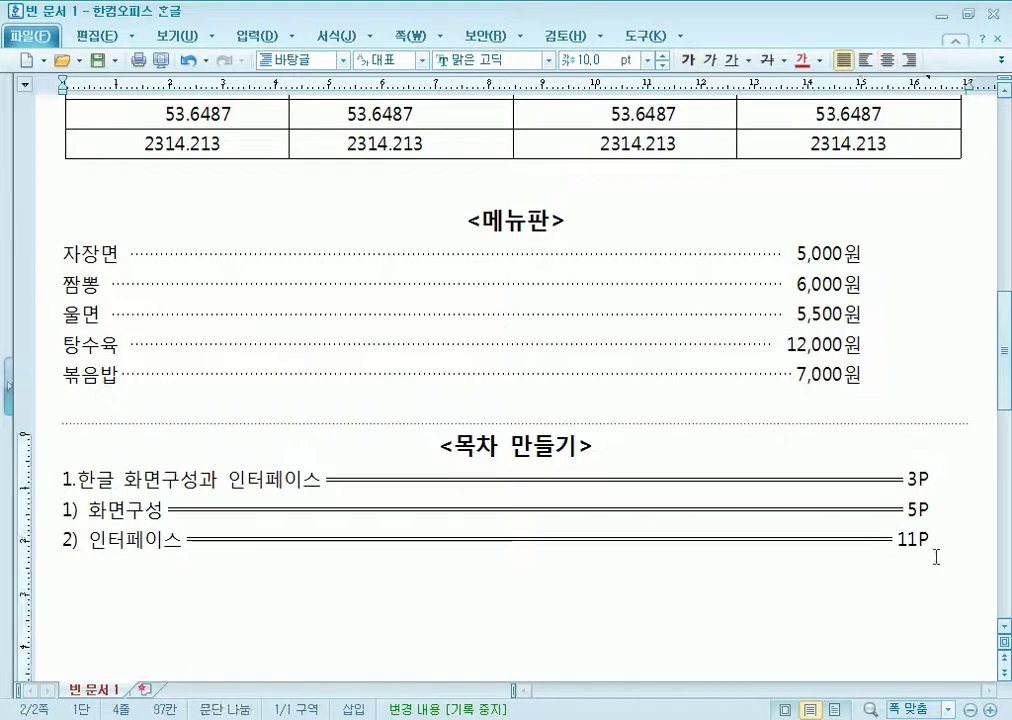
pyautogui.press('Return')
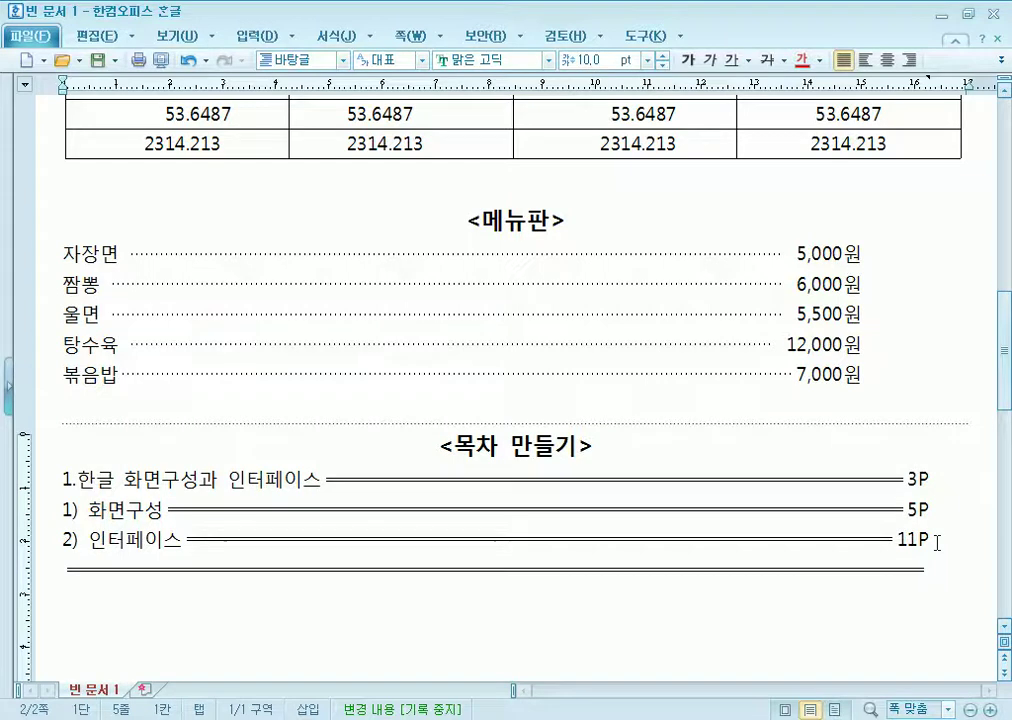
pyautogui.press('Delete')
pyautogui.write('3)')
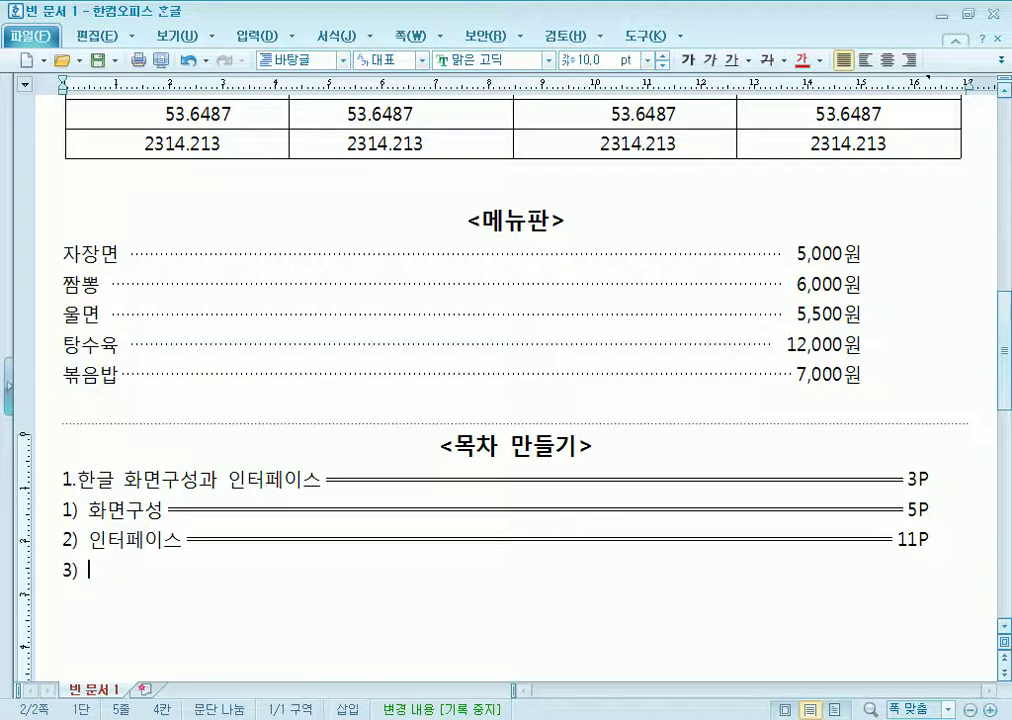
# Enter 준비작업 as the title of contents entry 3), with a space after the number.
pyautogui.write(' ch')
pyautogui.press('BackSpace')
pyautogui.press('BackSpace')
pyautogui.write('wn')
pyautogui.press('BackSpace')
pyautogui.press('BackSpace')
pyautogui.press('BackSpace')
pyautogui.write('준빛')
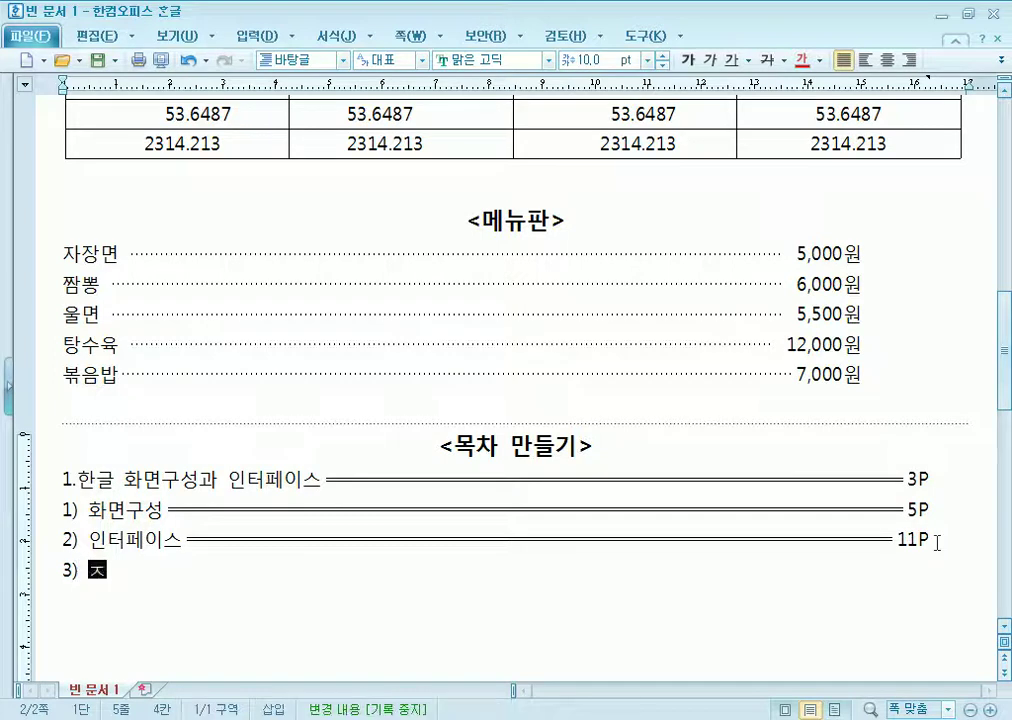
pyautogui.write('작업')
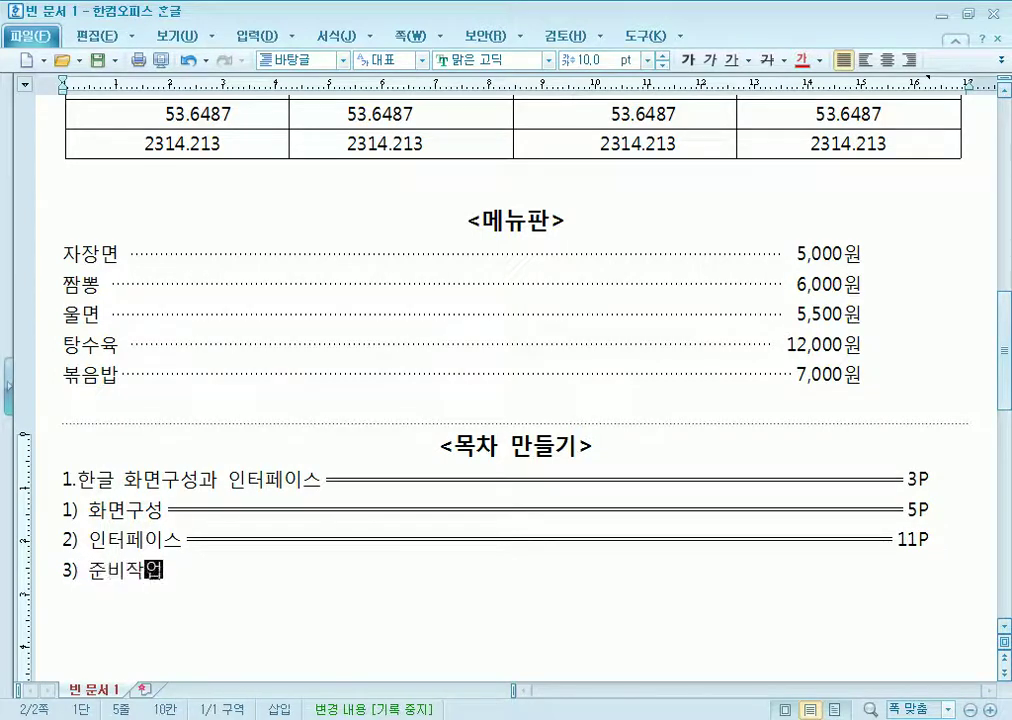
# Complete the 준비작업 entry with a tab and page number 12P, and add a space after 1. in the first contents line.
pyautogui.press('Tab')
pyautogui.write('12P')
pyautogui.click(691, 542)
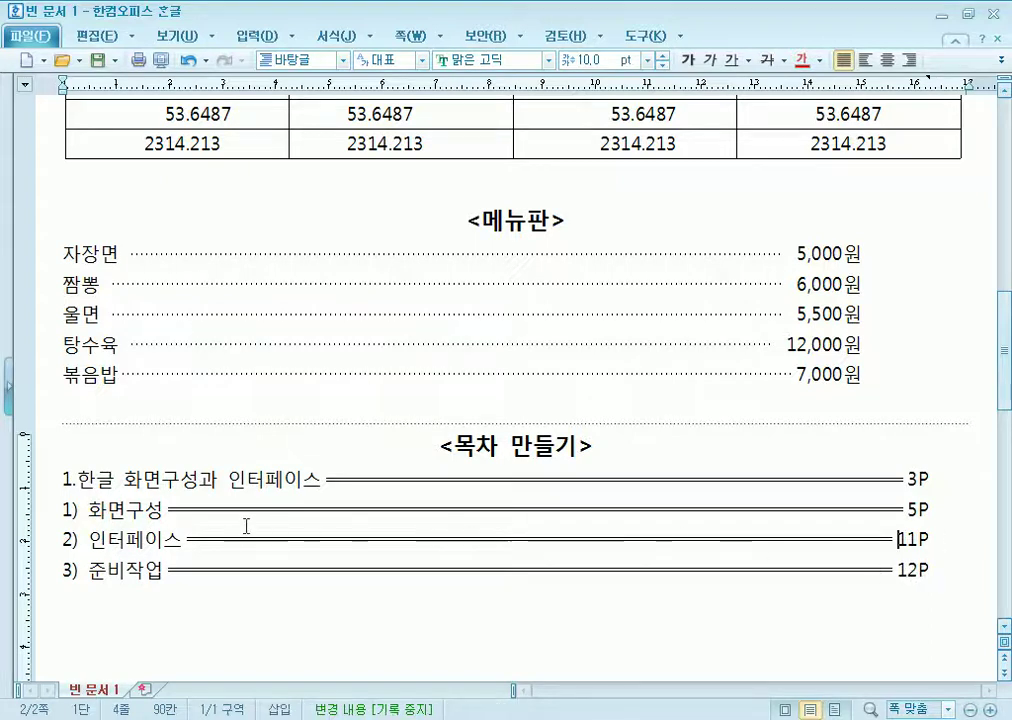
pyautogui.click(88, 477)
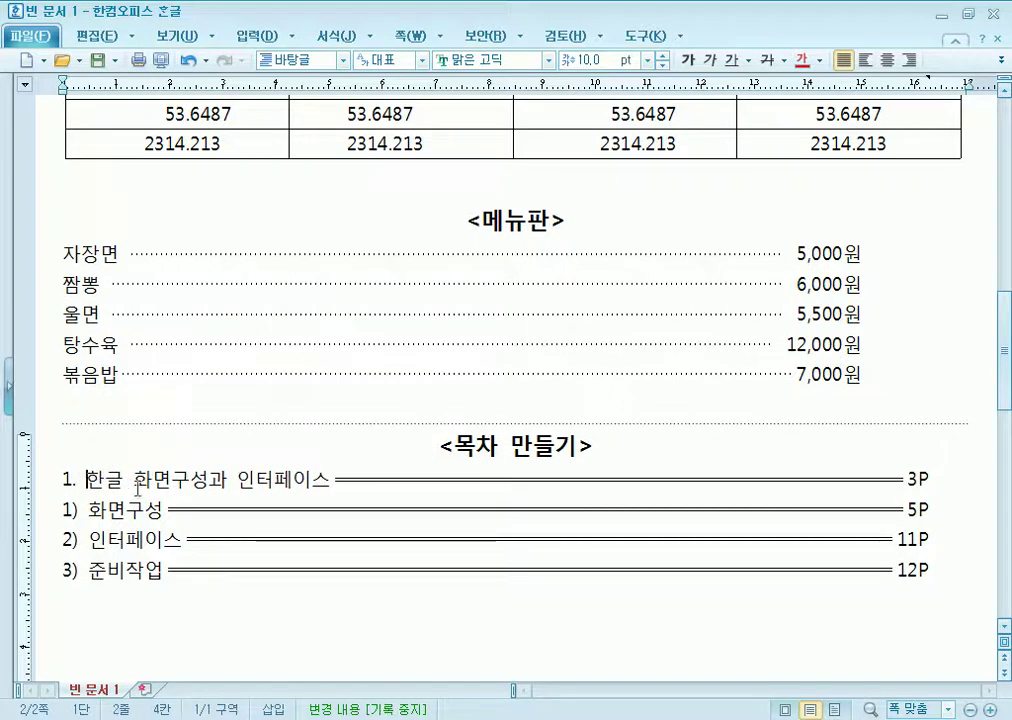
# Review the two ways of applying tabs described in section 3, 적용 방법.
pyautogui.scroll(6, 176, 413)
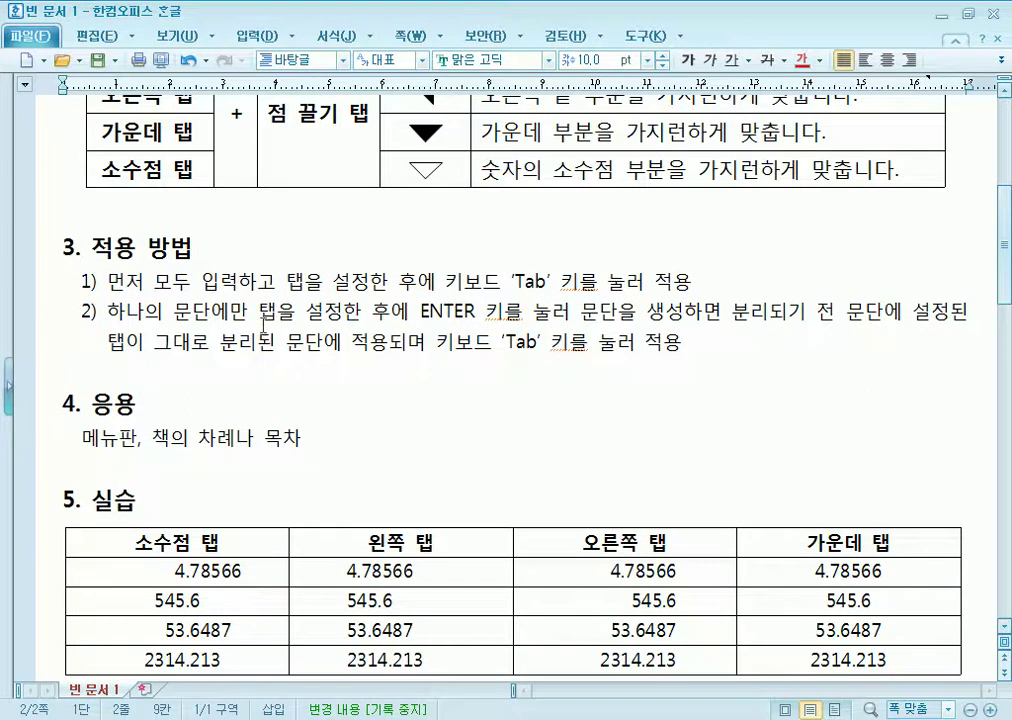
pyautogui.moveTo(109, 284); pyautogui.dragTo(402, 284)
pyautogui.click(507, 283)
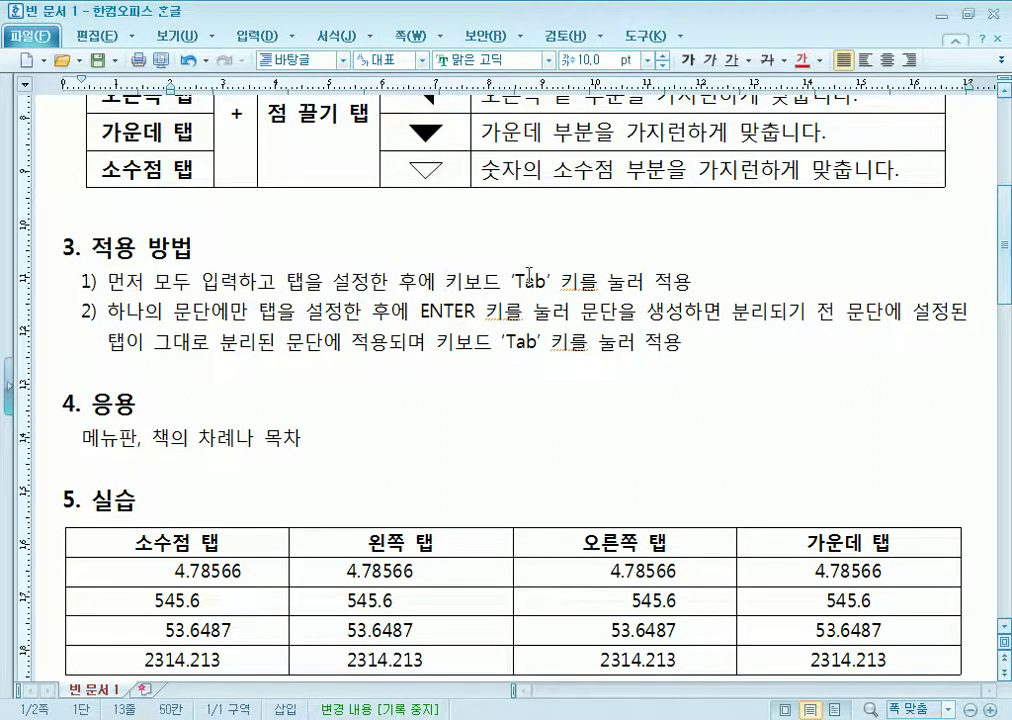
pyautogui.click(688, 284)
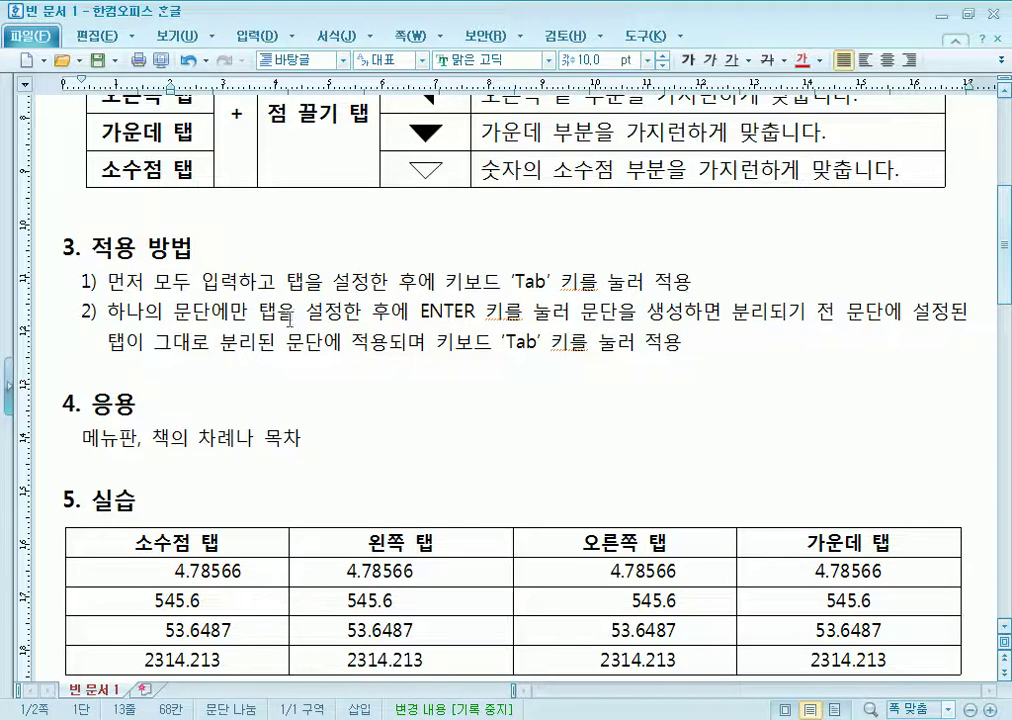
pyautogui.moveTo(127, 316); pyautogui.dragTo(344, 322)
pyautogui.click(424, 311)
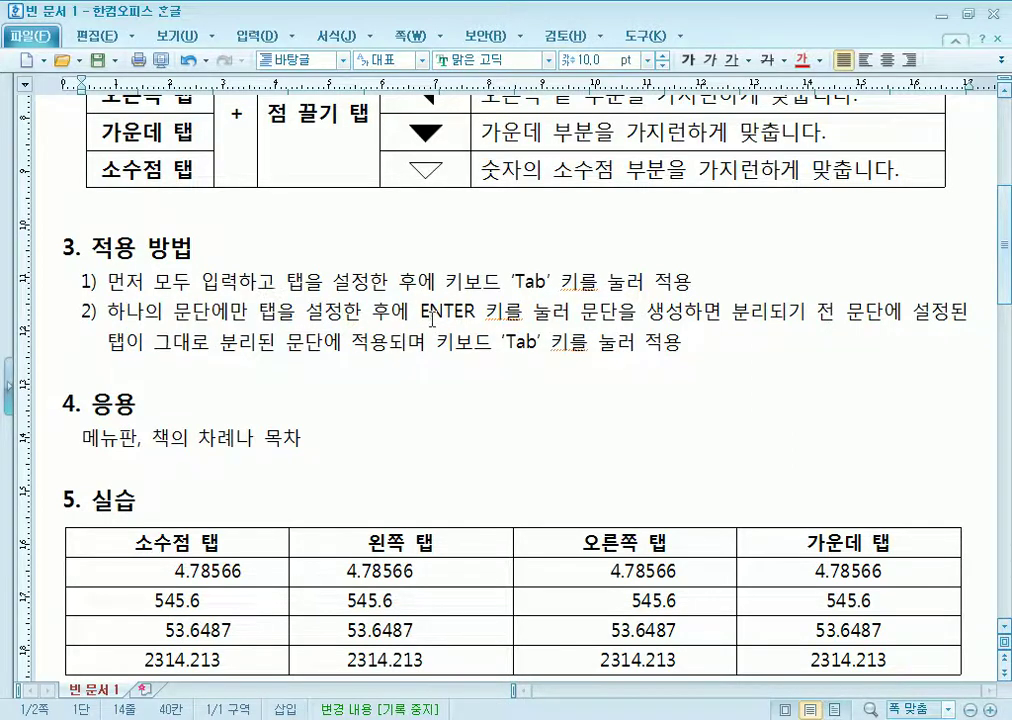
pyautogui.moveTo(633, 334); pyautogui.dragTo(502, 341)
# Try moving the right tab of only the 자장면 menu line to about 12.5 on the ruler, and undo the move.
pyautogui.scroll(-5, 488, 345)
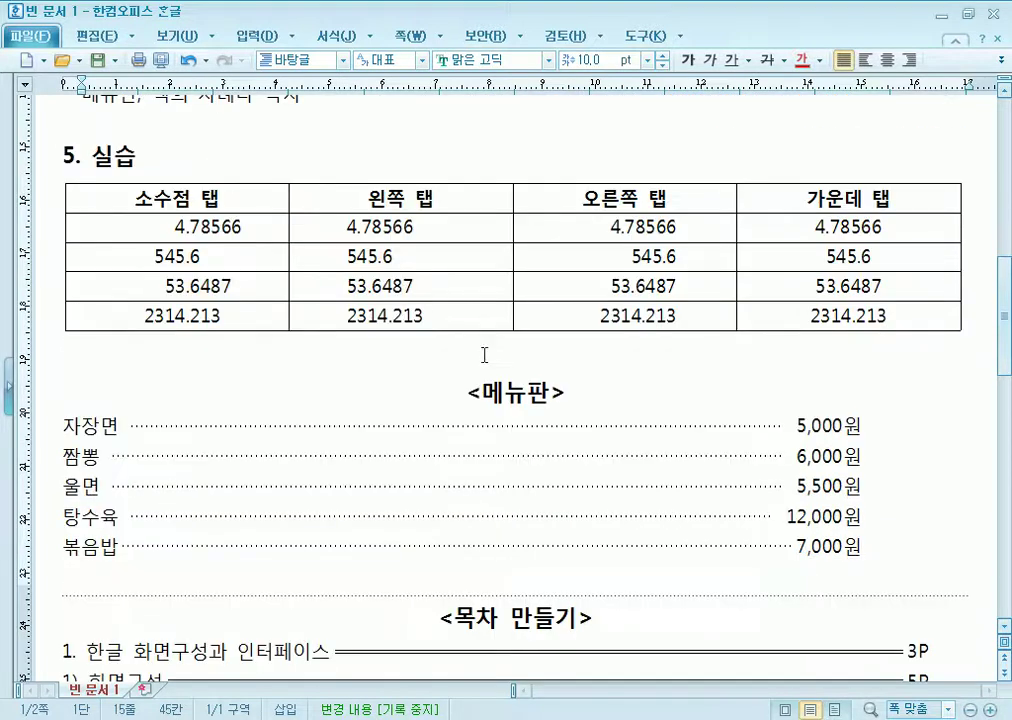
pyautogui.moveTo(139, 438); pyautogui.dragTo(796, 546)
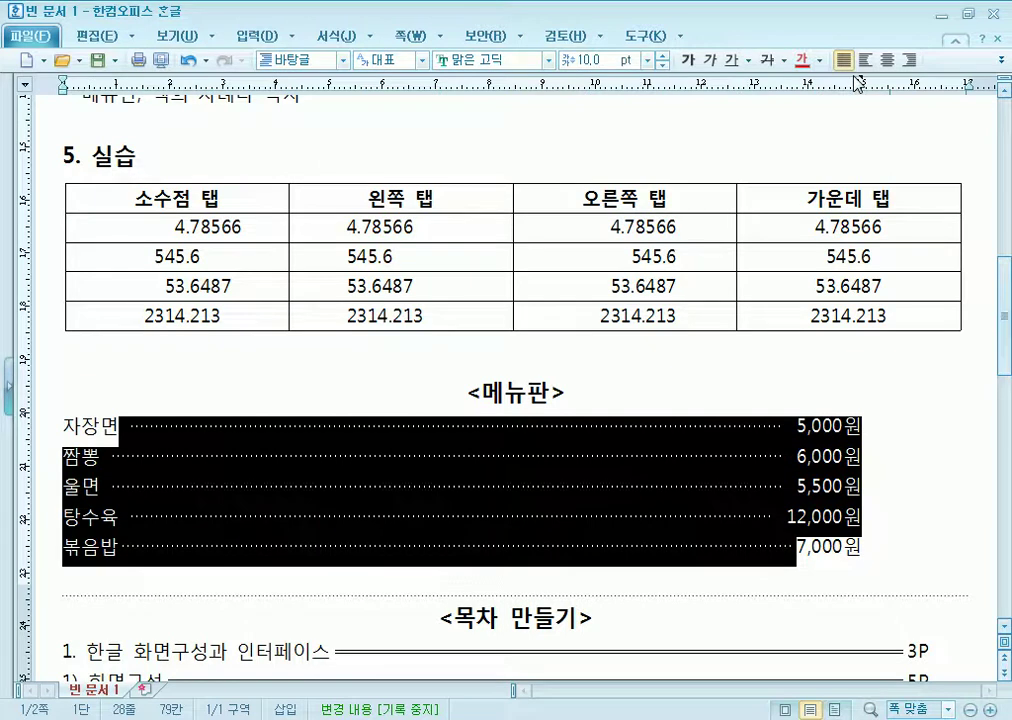
pyautogui.click(718, 441)
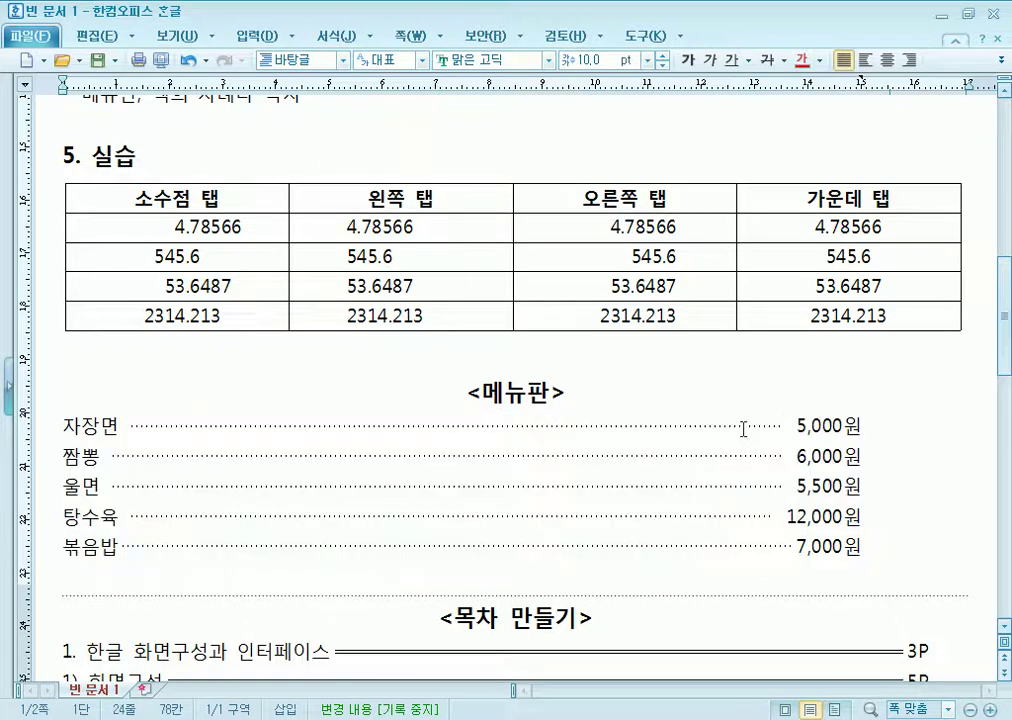
pyautogui.moveTo(867, 86); pyautogui.dragTo(730, 90)
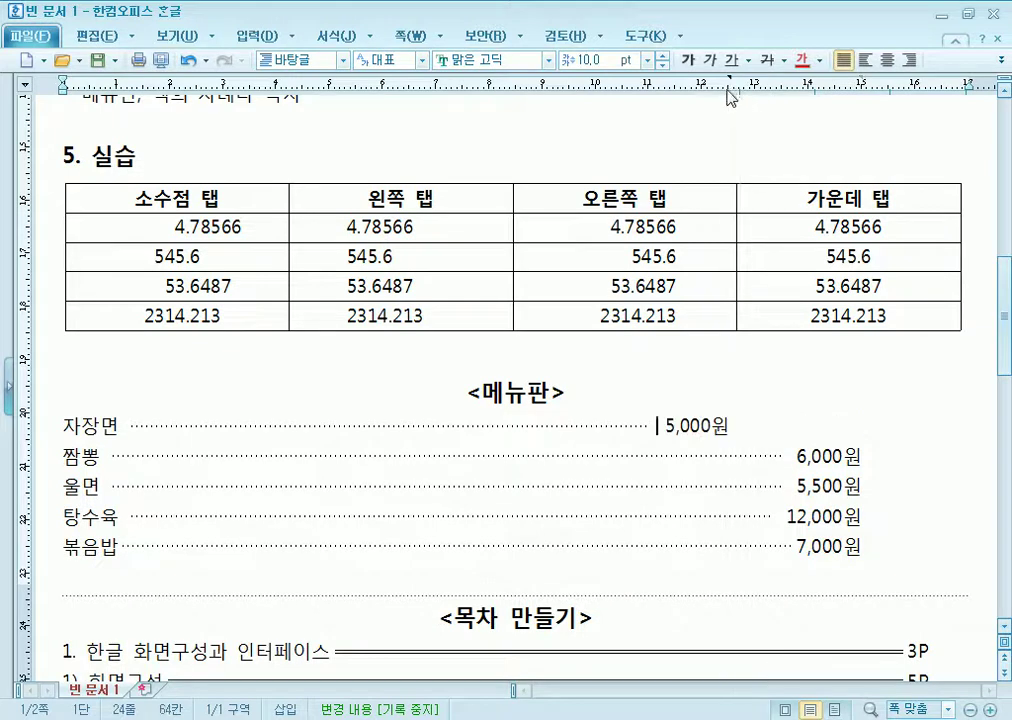
pyautogui.click(186, 62)
# Review the 추가 탭 table's tab types, symbols and leader option in section 2, then the notes in sections 3 and 4.
pyautogui.click(289, 397)
pyautogui.scroll(6, 289, 397)
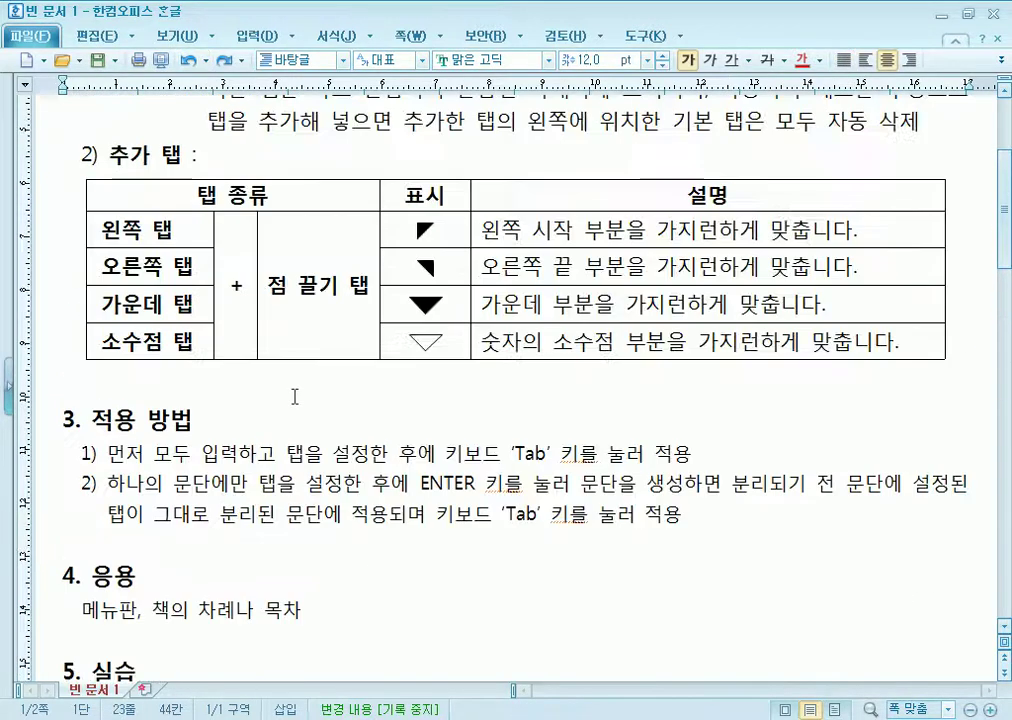
pyautogui.scroll(5, 295, 397)
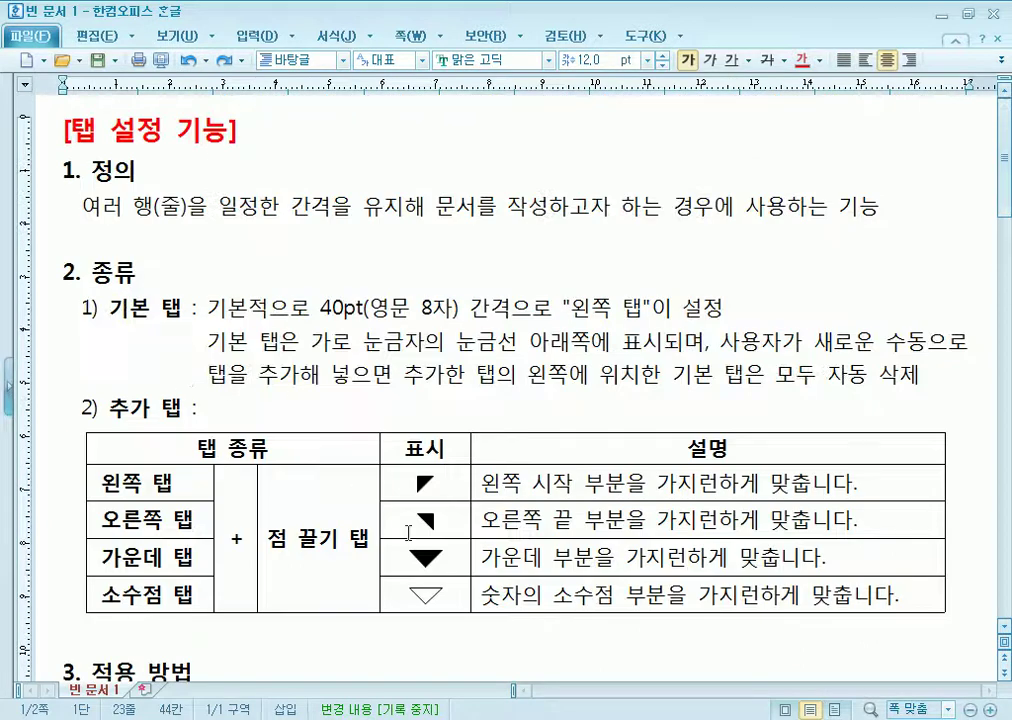
pyautogui.moveTo(412, 474); pyautogui.dragTo(445, 609)
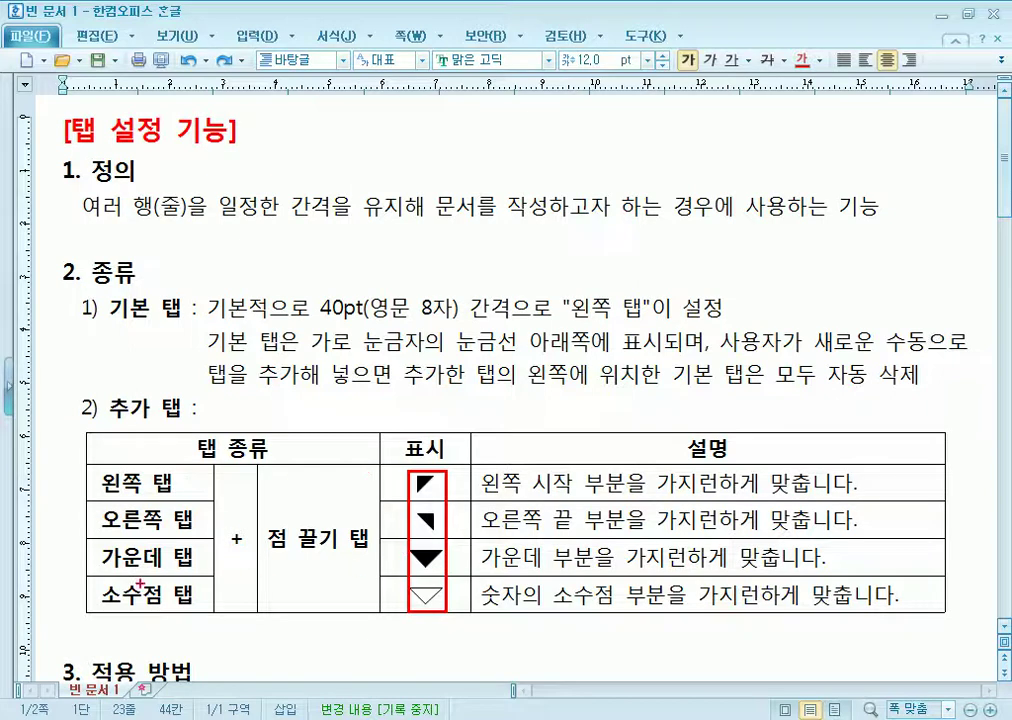
pyautogui.moveTo(271, 520)
pyautogui.mouseDown()
pyautogui.moveTo(296, 550)
pyautogui.moveTo(375, 551)
pyautogui.mouseUp()
pyautogui.moveTo(310, 494); pyautogui.dragTo(336, 481)
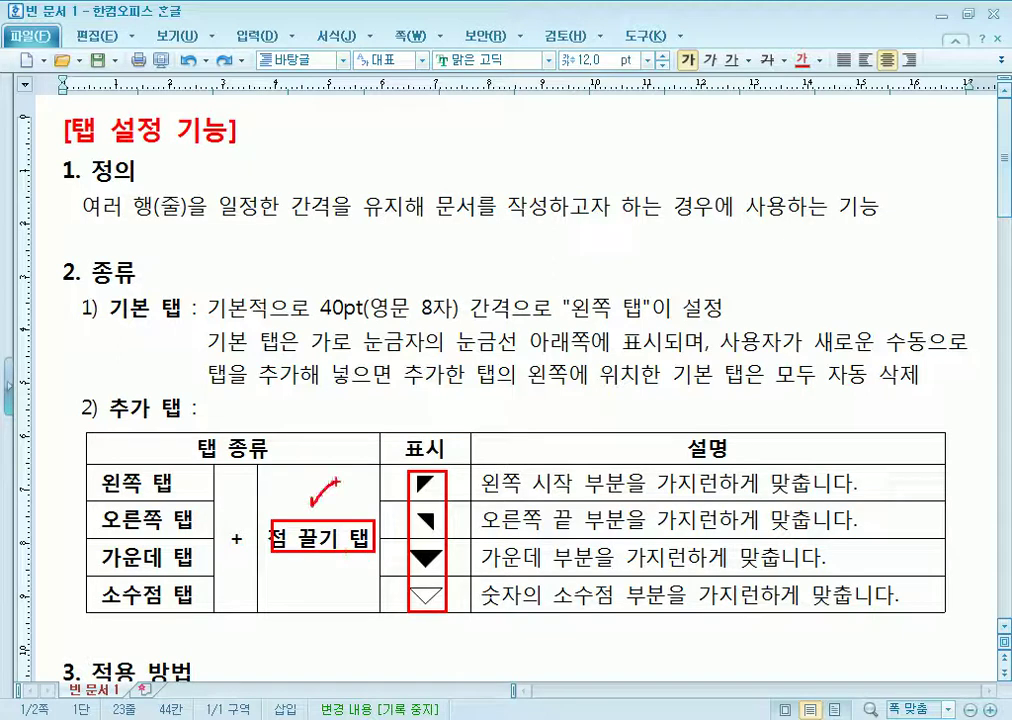
pyautogui.moveTo(201, 484); pyautogui.dragTo(209, 592)
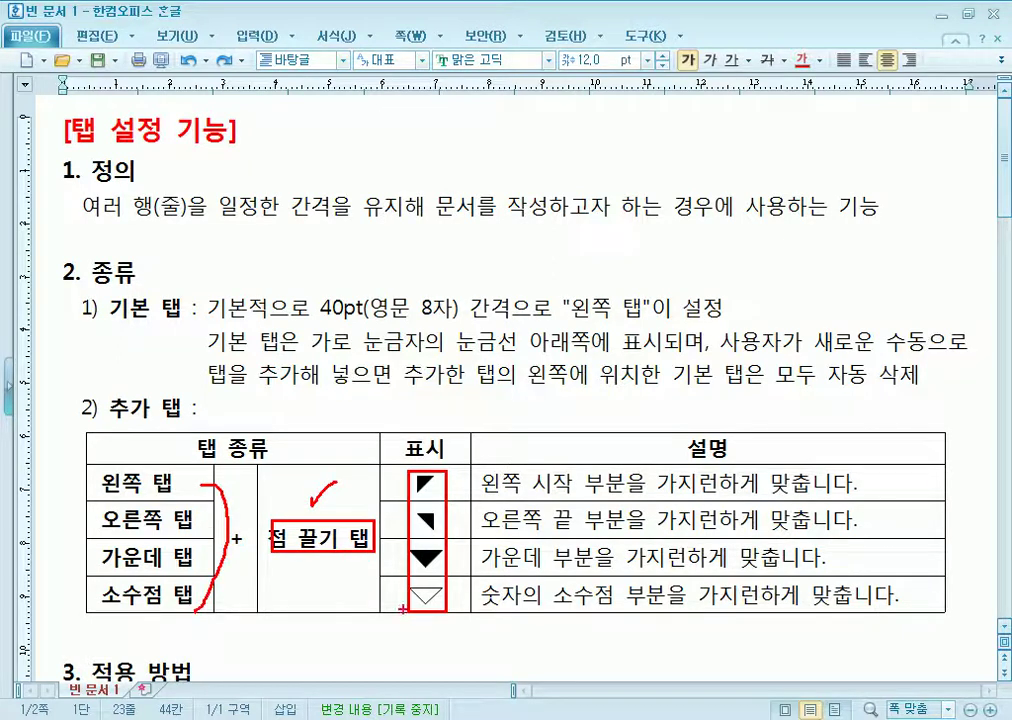
pyautogui.press('Escape')
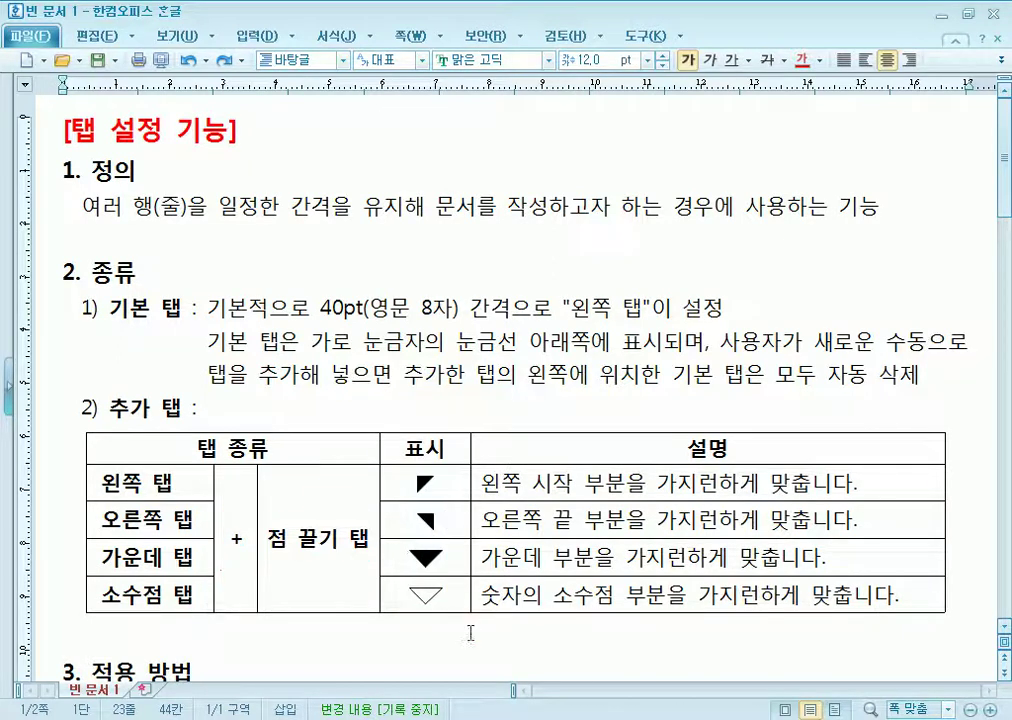
pyautogui.click(424, 374)
pyautogui.scroll(-8, 328, 355)
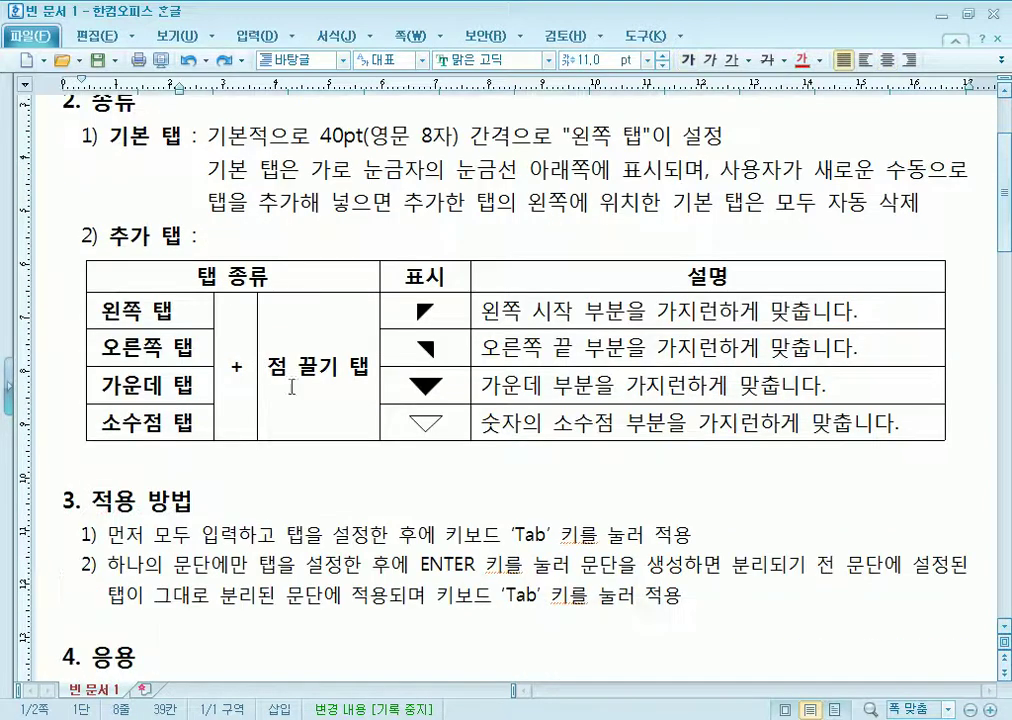
pyautogui.click(430, 456)
pyautogui.scroll(-2, 404, 447)
pyautogui.click(384, 432)
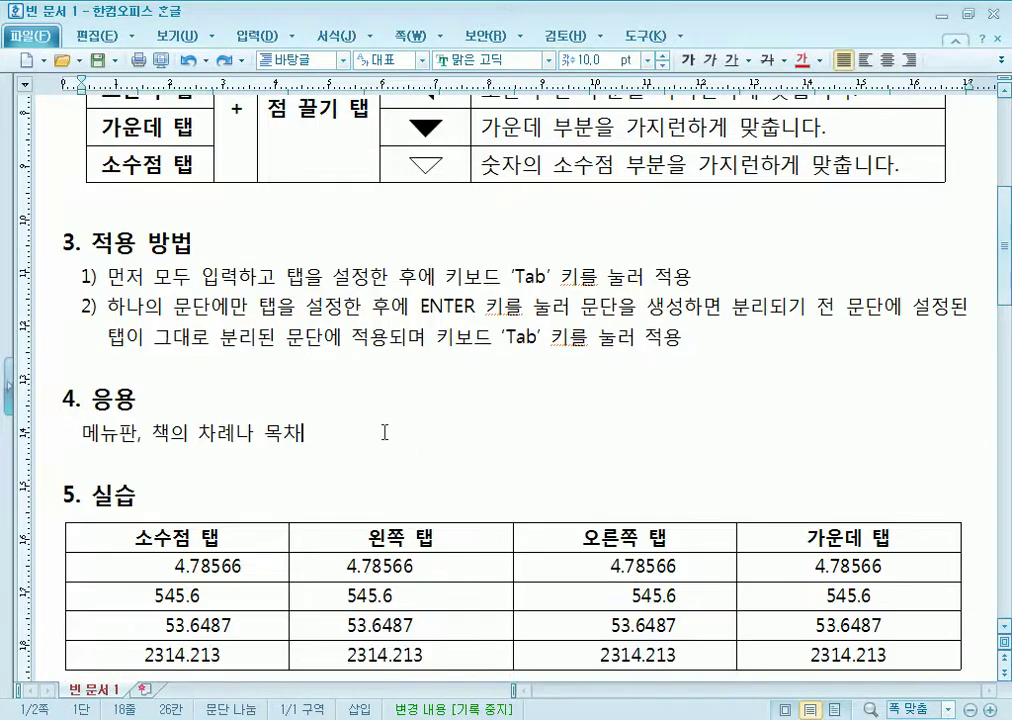